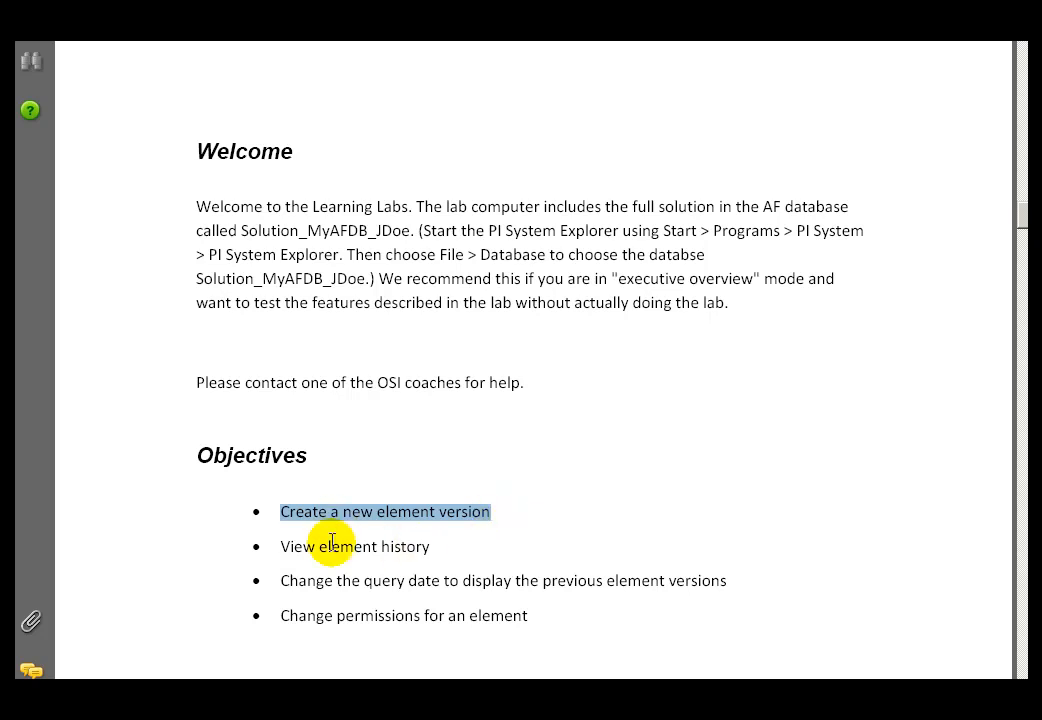
Step: Review the lab objectives covering element versions, element history, query date and element permissions
drag(436, 548, 308, 540)
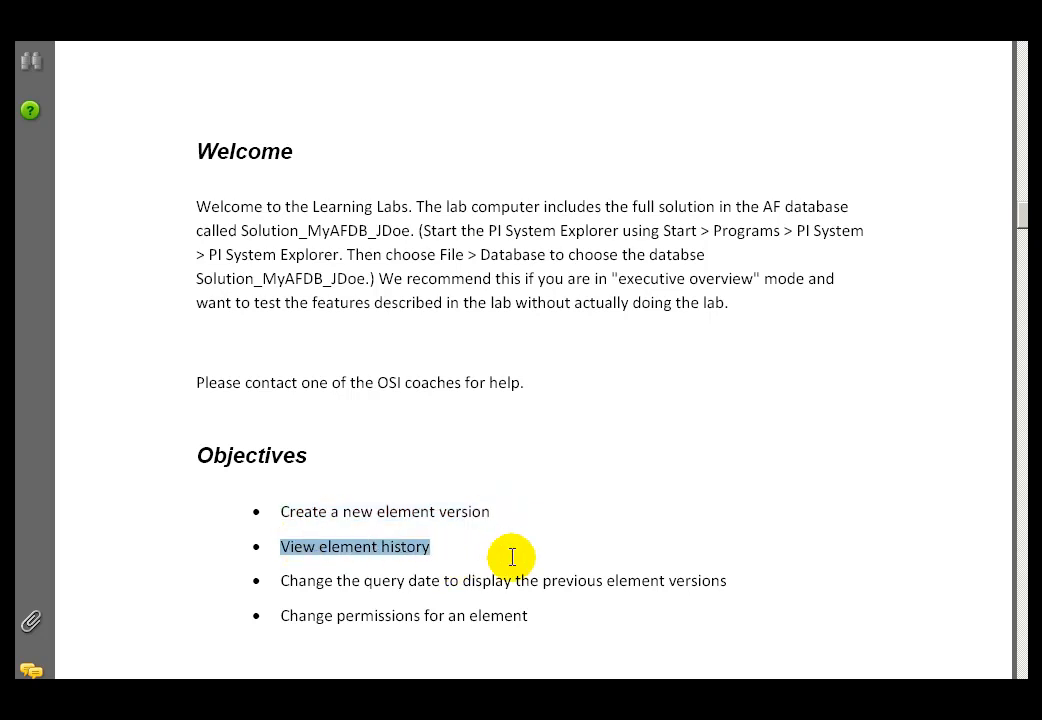
click(276, 580)
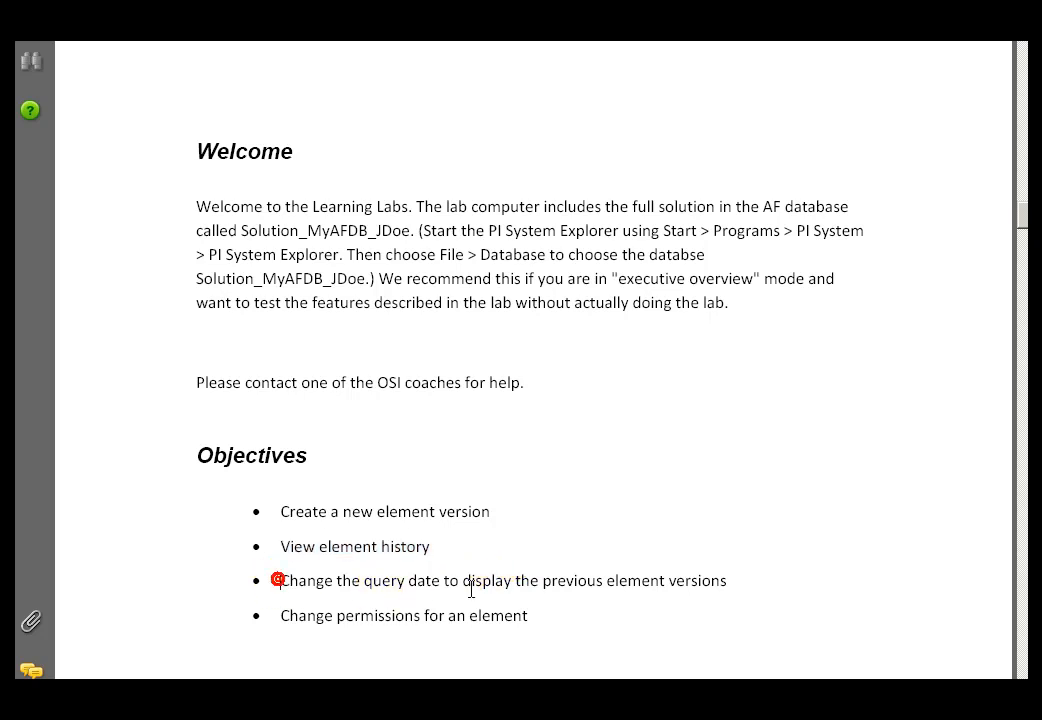
triple_click(536, 594)
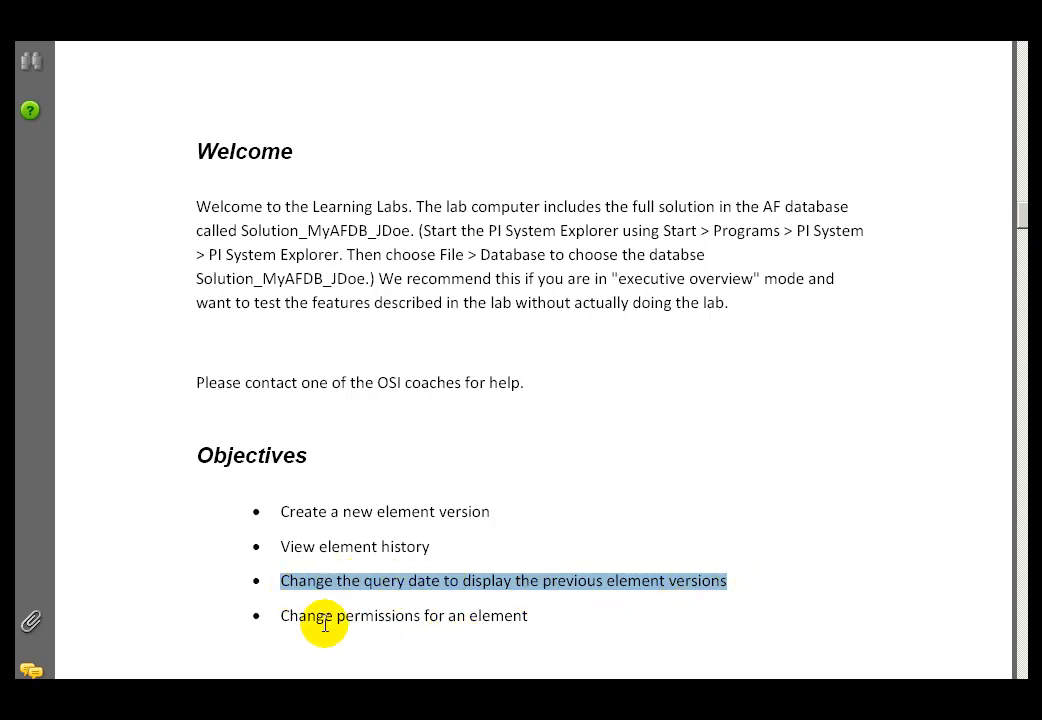
triple_click(533, 616)
click(568, 614)
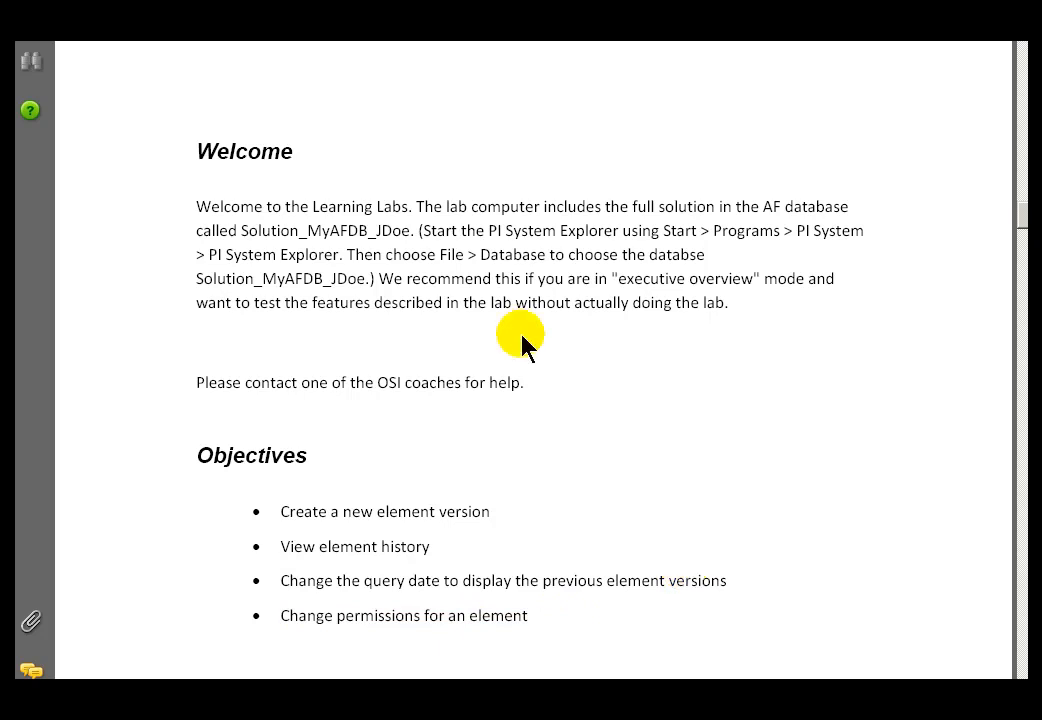
Step: Switch to Windows Explorer and open the AF.chm help file from C:\Program Files\PIPC\HELP
key(alt+Tab)
key(alt+Tab)
key(alt+Tab)
key(alt+Tab)
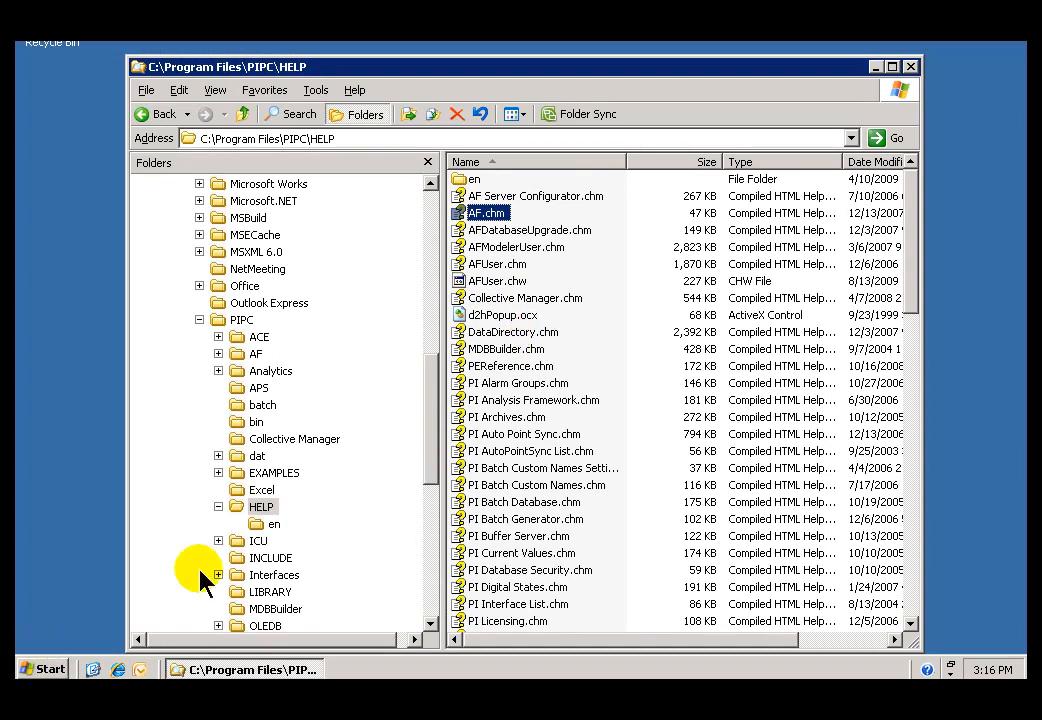
click(325, 138)
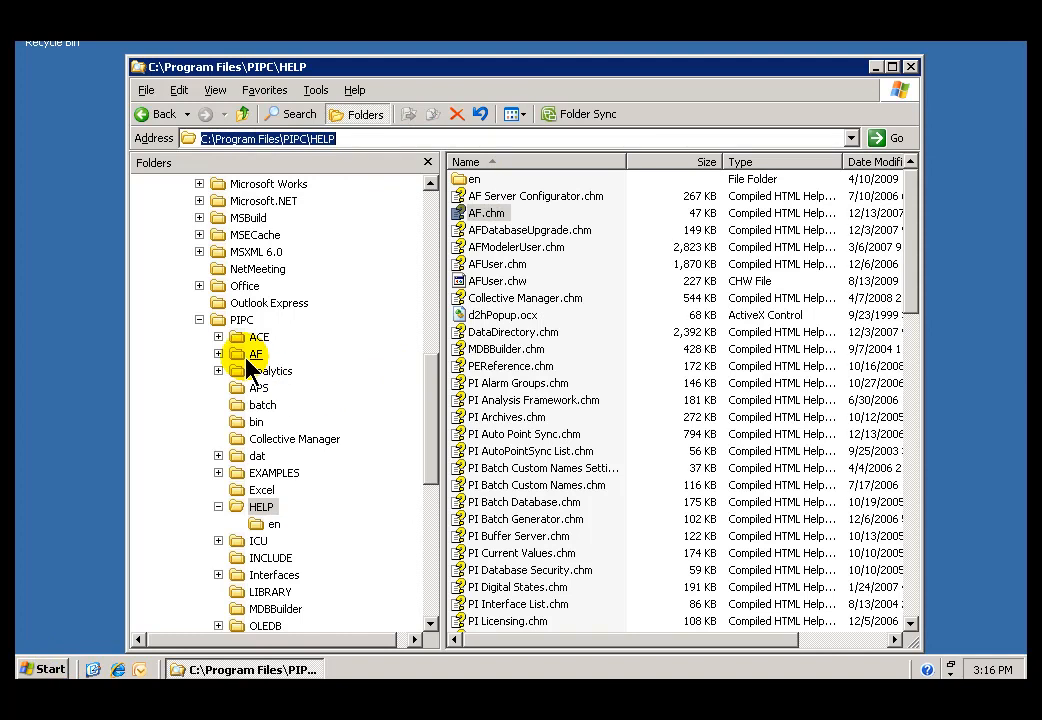
click(246, 512)
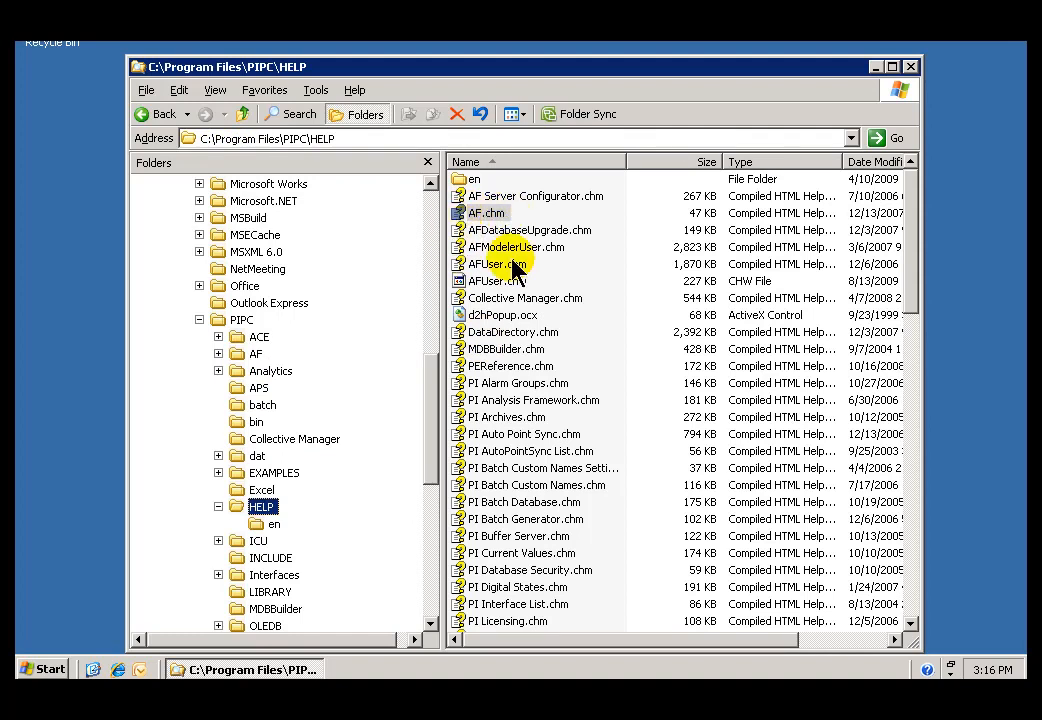
double_click(462, 216)
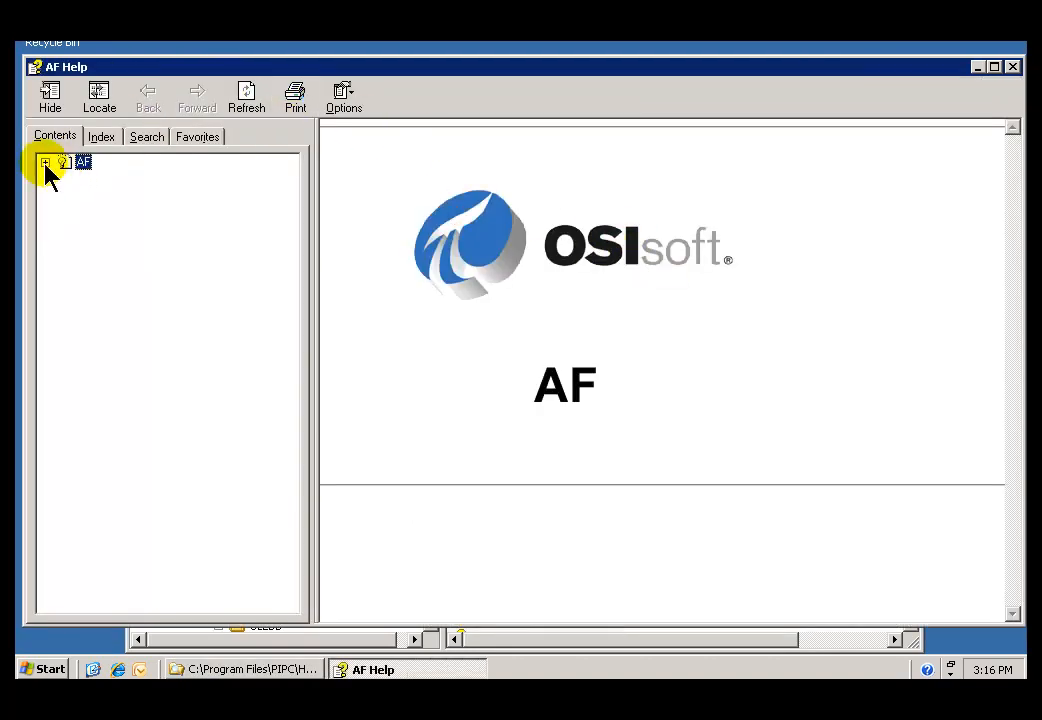
Step: Read the Setting Permissions for Objects topic under Security Guidelines in the PI System Explorer User Guide, and close the help
click(45, 163)
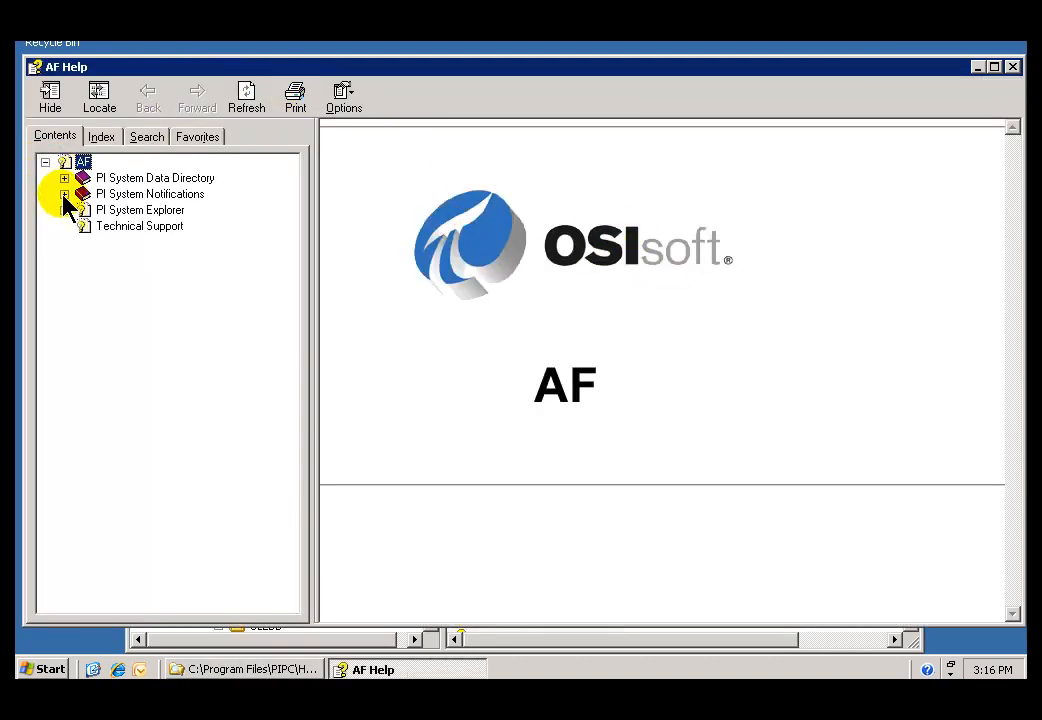
click(64, 210)
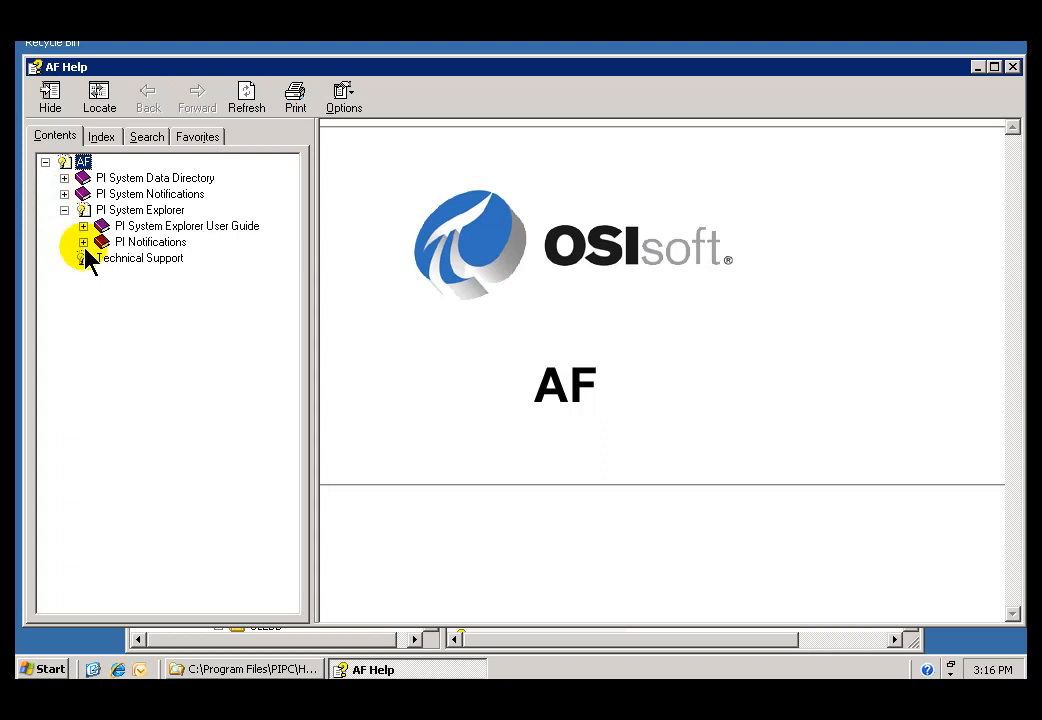
click(84, 227)
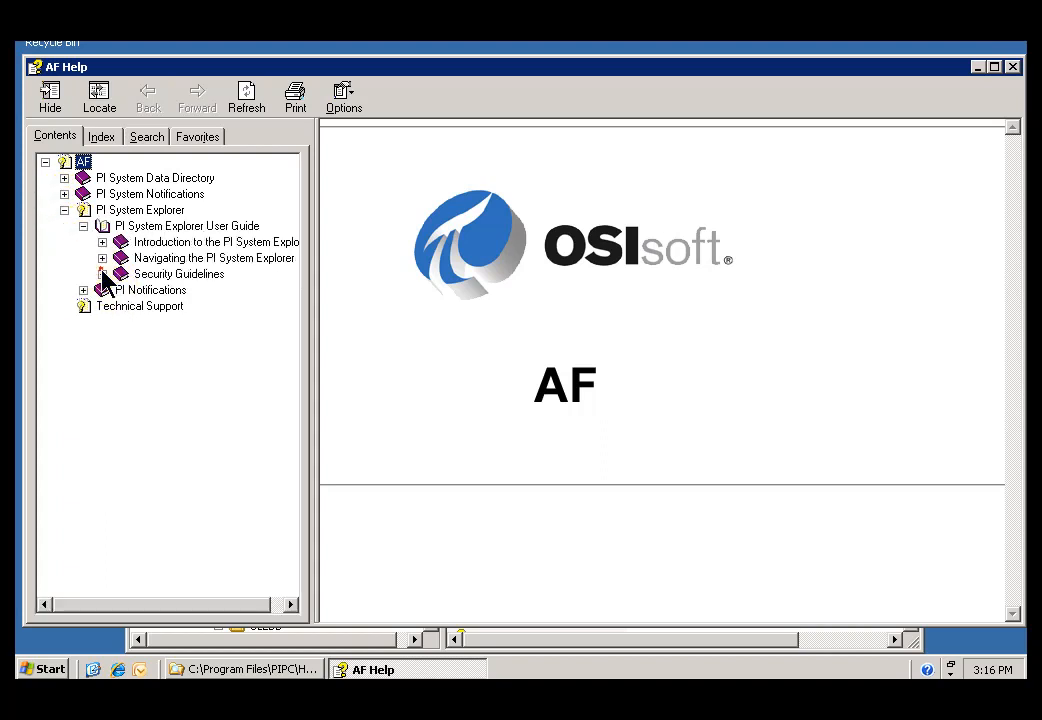
click(102, 274)
click(183, 309)
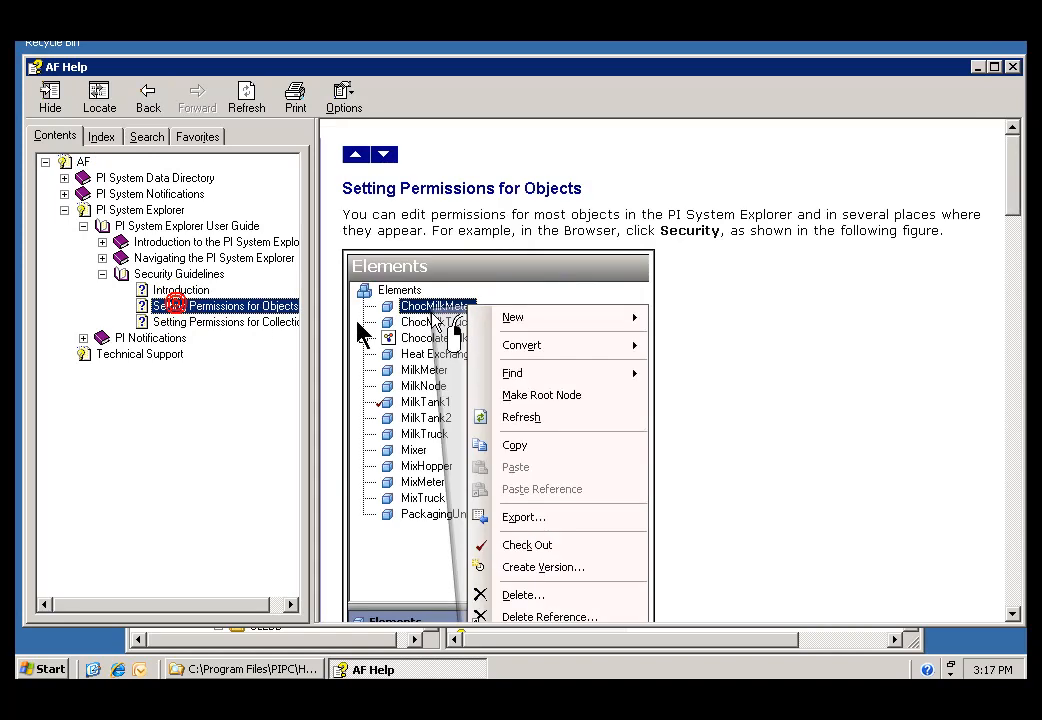
click(1016, 486)
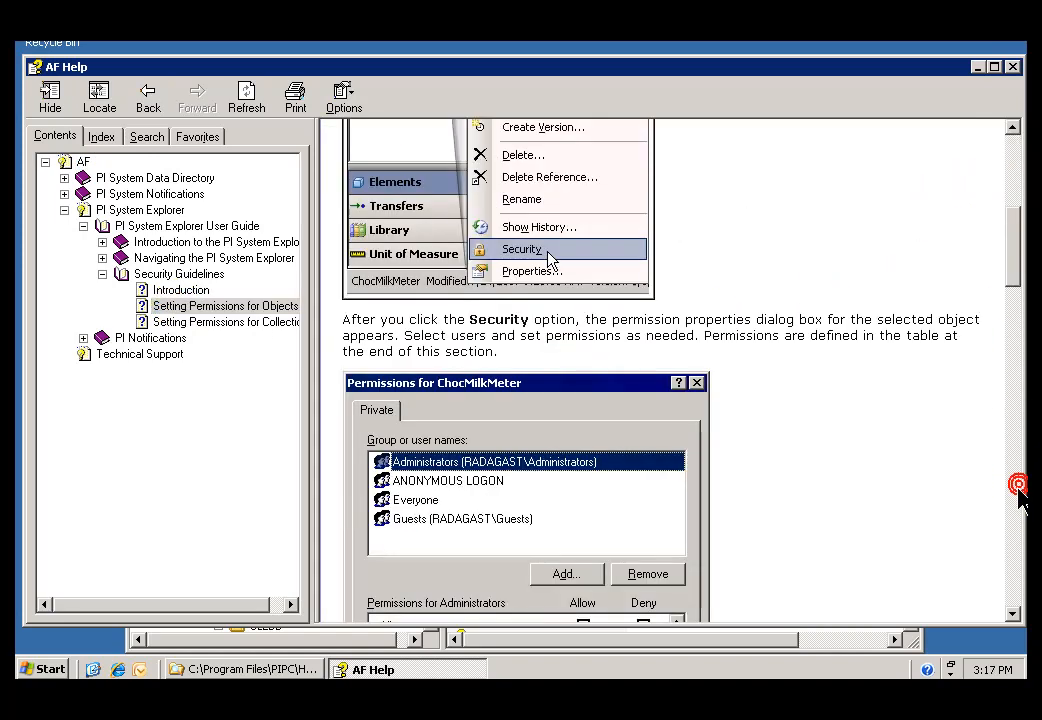
click(1016, 490)
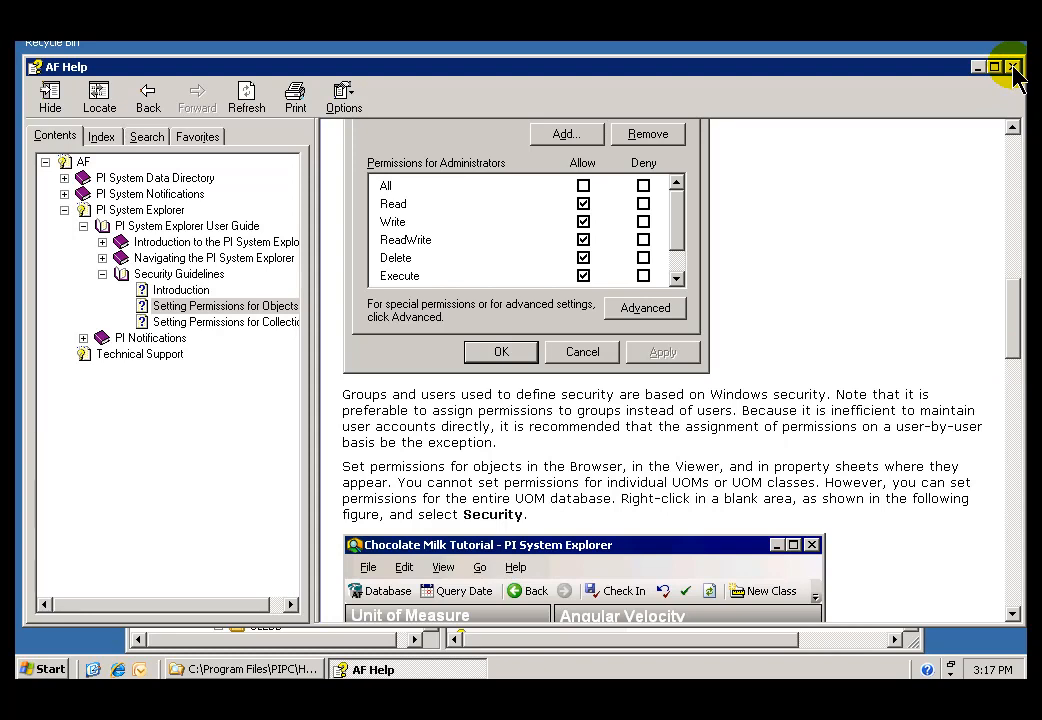
click(1013, 68)
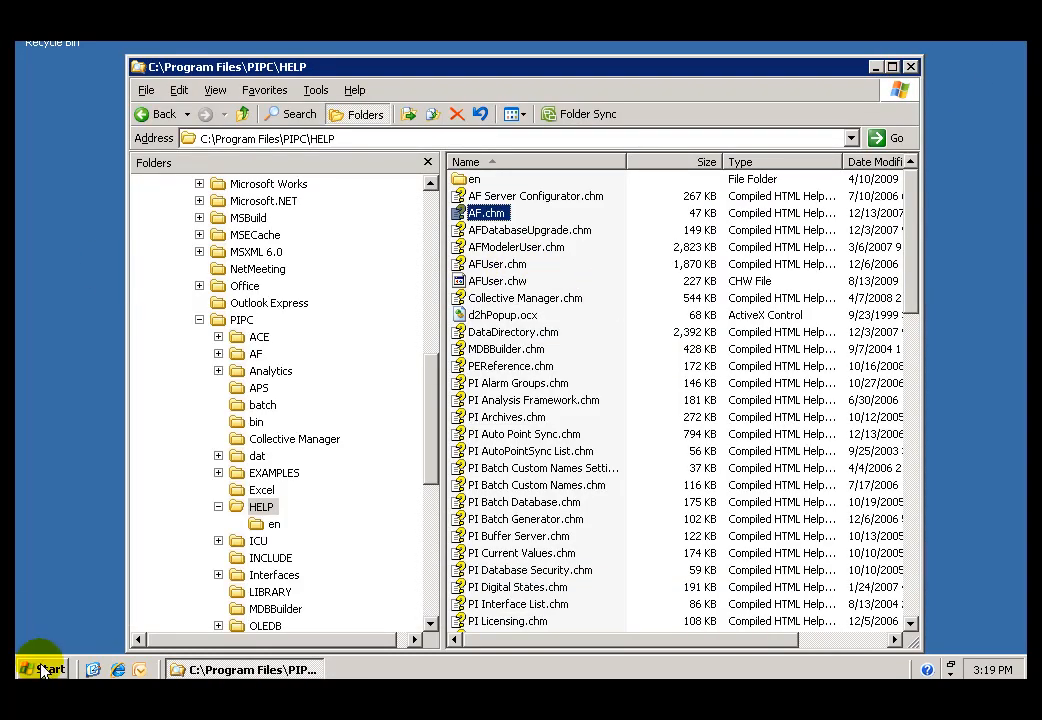
Step: Launch PI System Explorer from the PI System program group
click(43, 670)
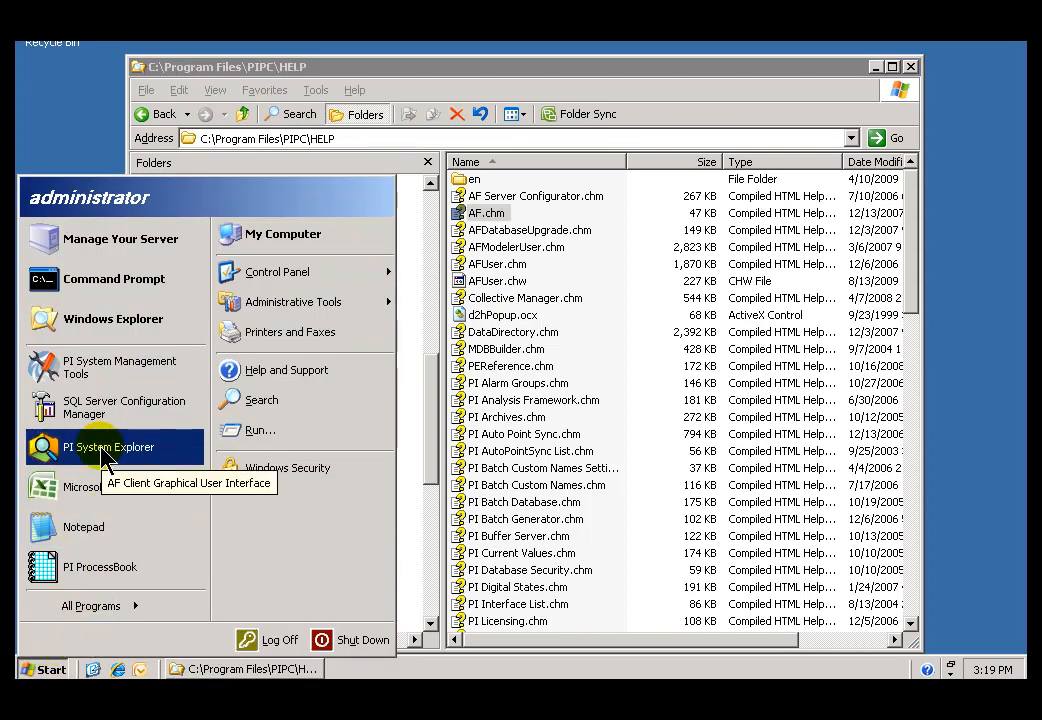
mouse_move(102, 608)
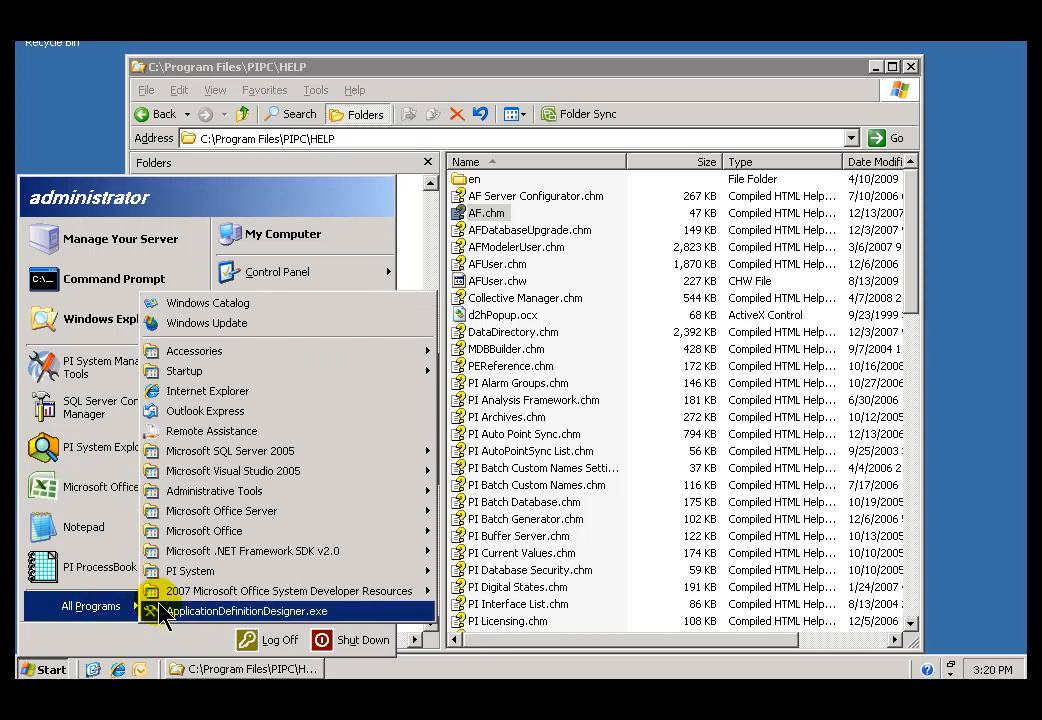
mouse_move(232, 572)
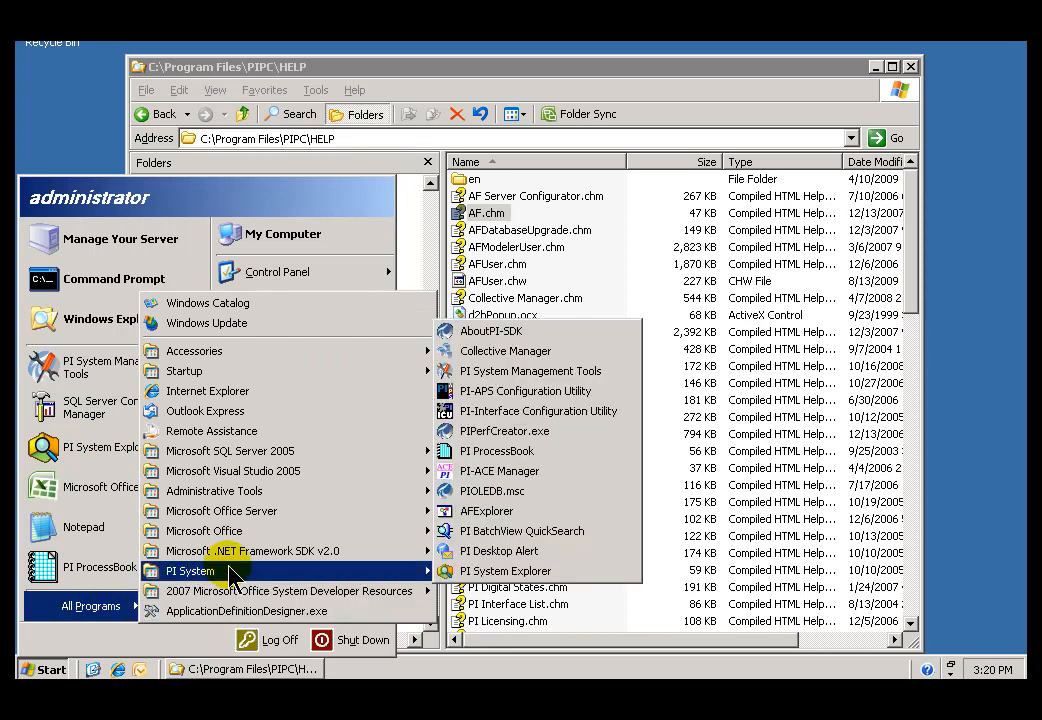
click(474, 572)
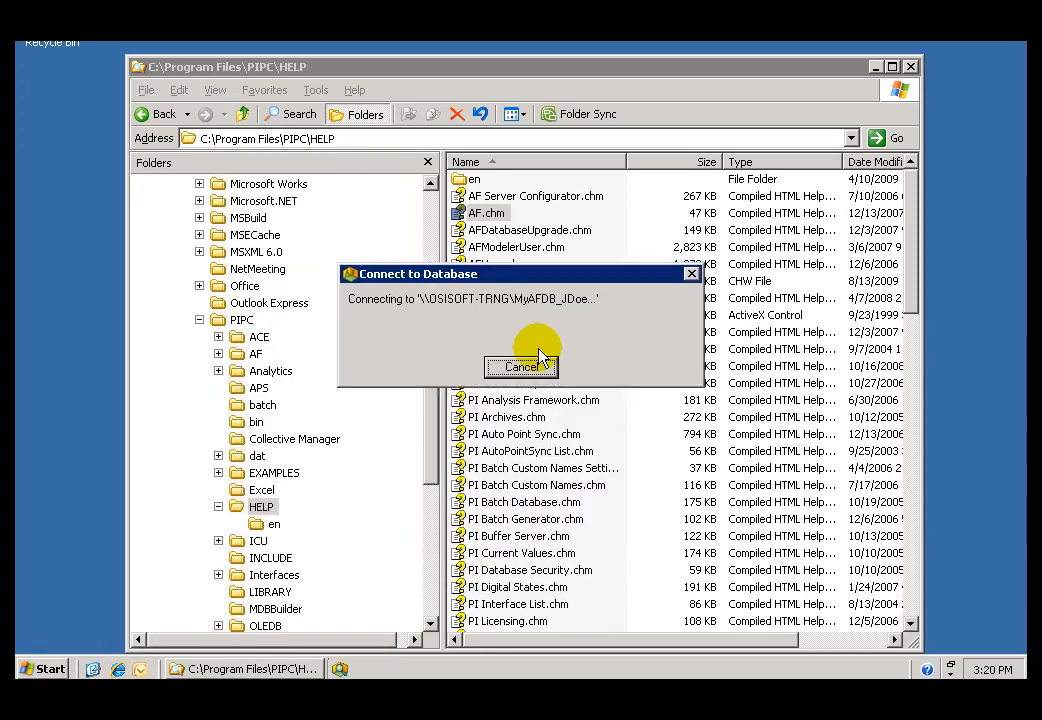
click(521, 367)
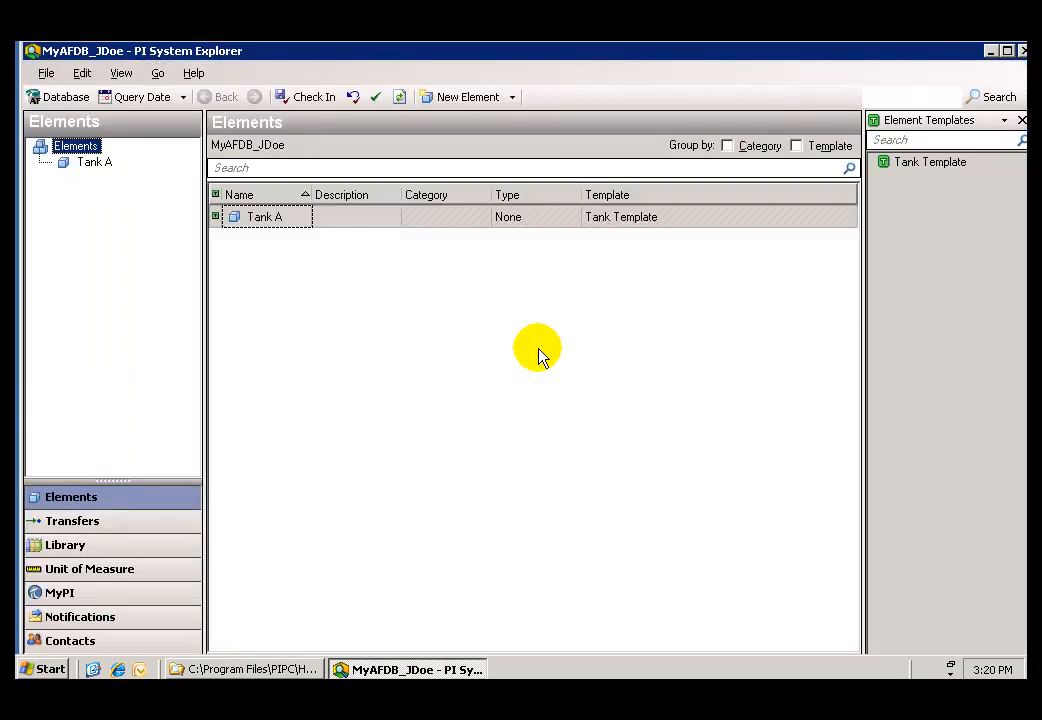
Step: Open the Solution_MyAFDB_JDoe database on OSISOFT-TRNG and display its TankA element
click(57, 97)
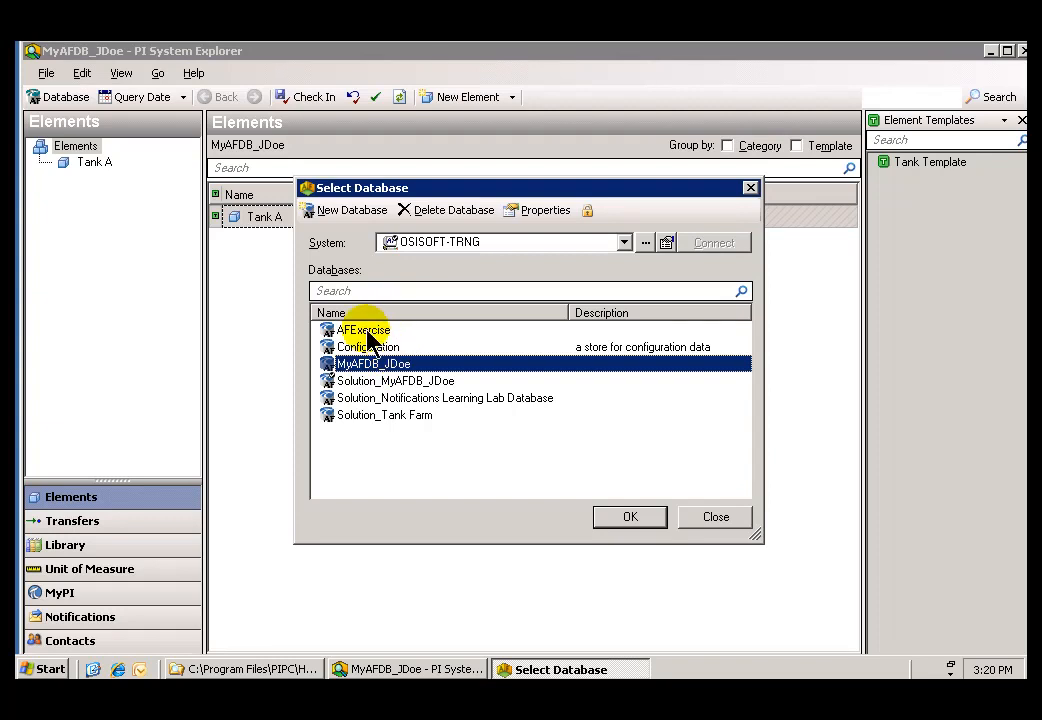
click(367, 334)
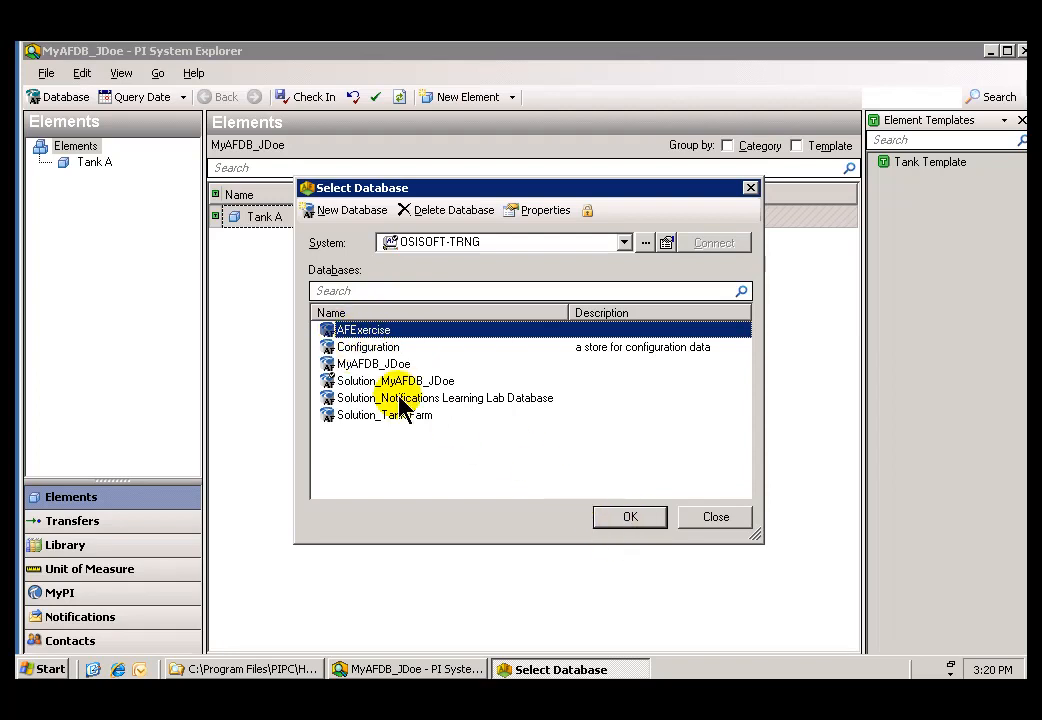
click(352, 366)
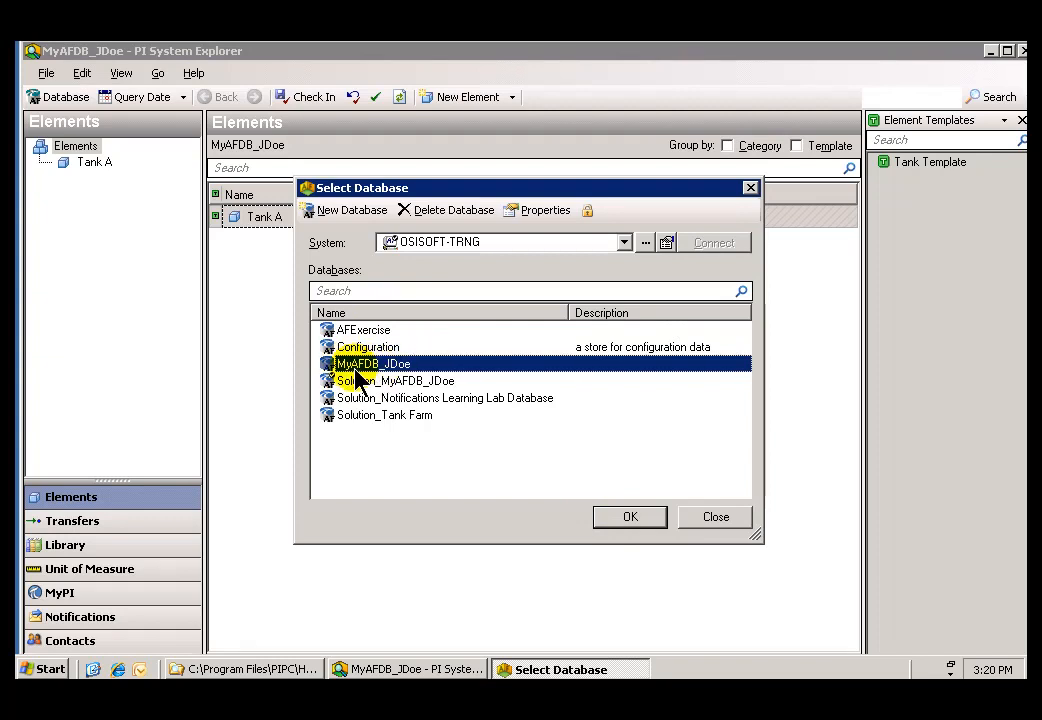
click(362, 384)
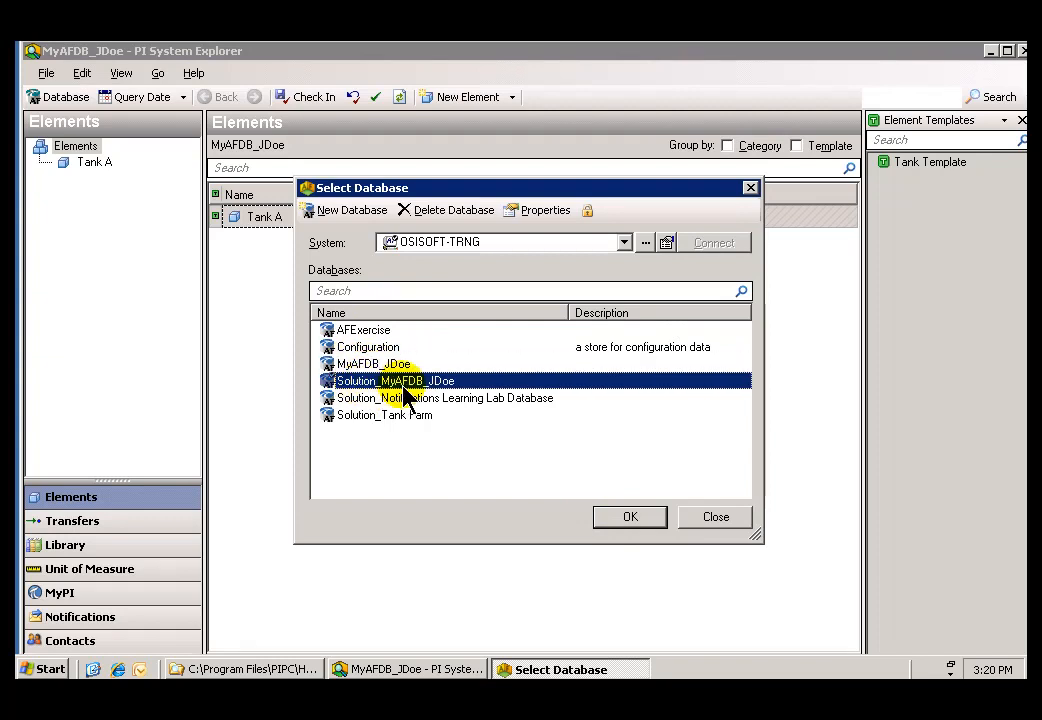
click(626, 518)
click(90, 164)
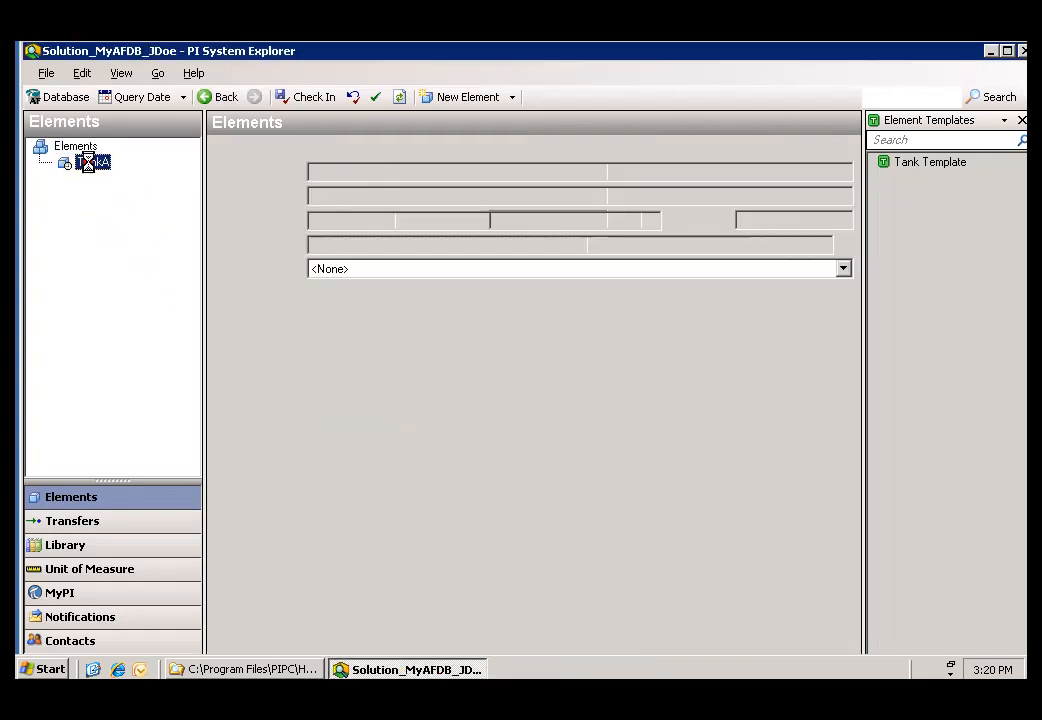
Step: Switch the connection to the MyAFDB_JDoe database and display the Tank A element
click(83, 99)
click(360, 364)
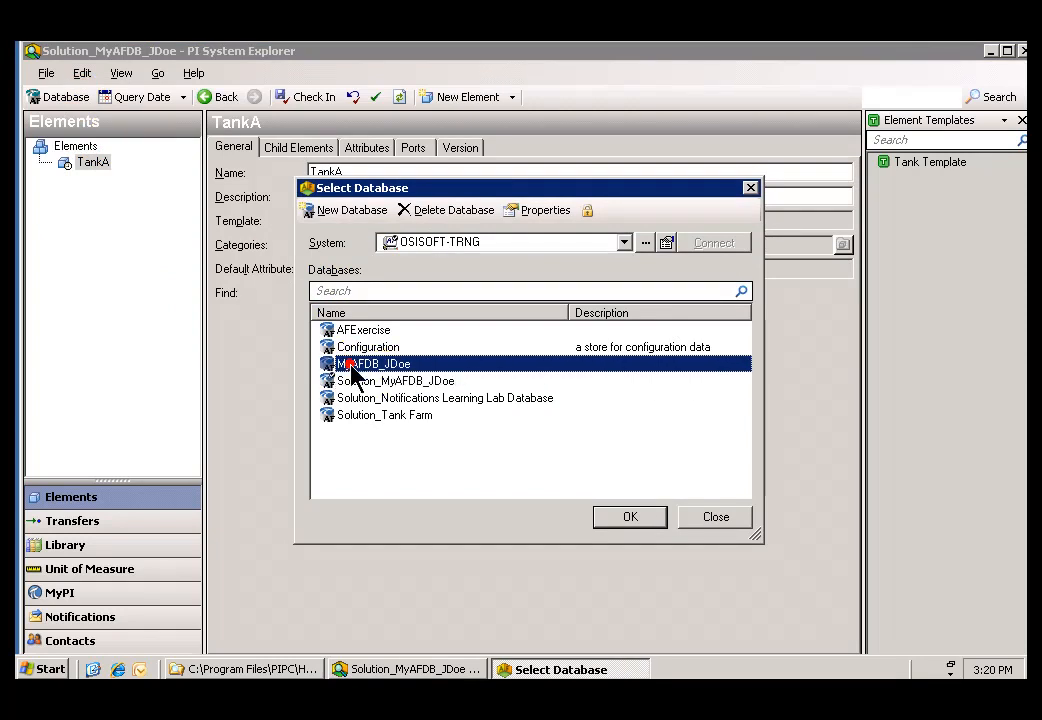
click(622, 528)
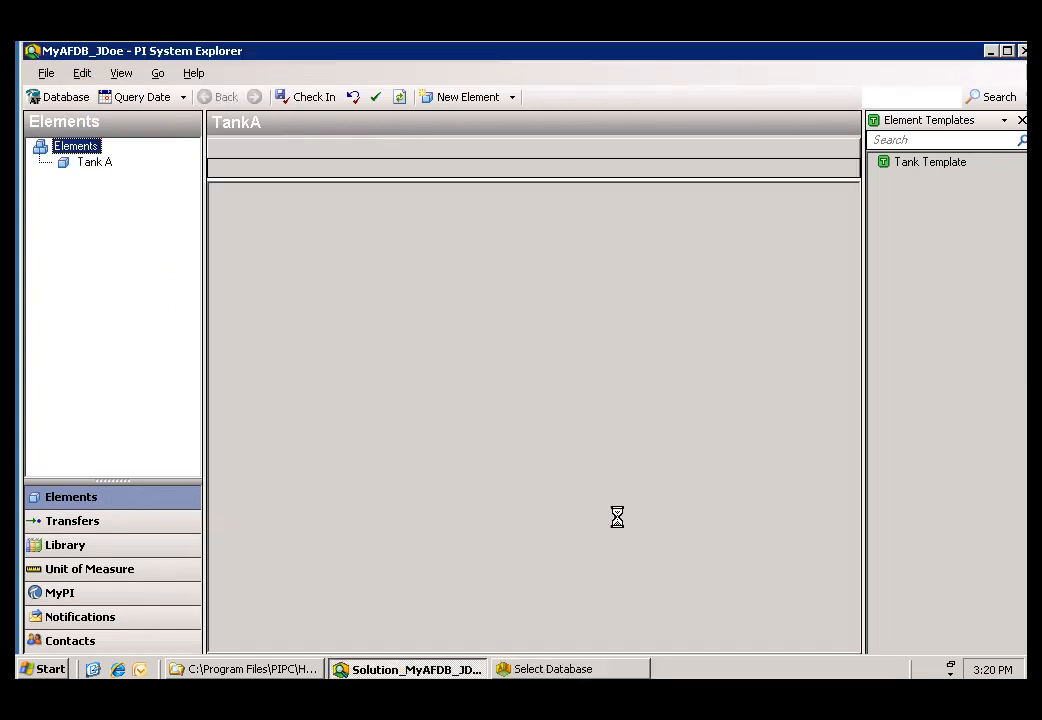
click(84, 166)
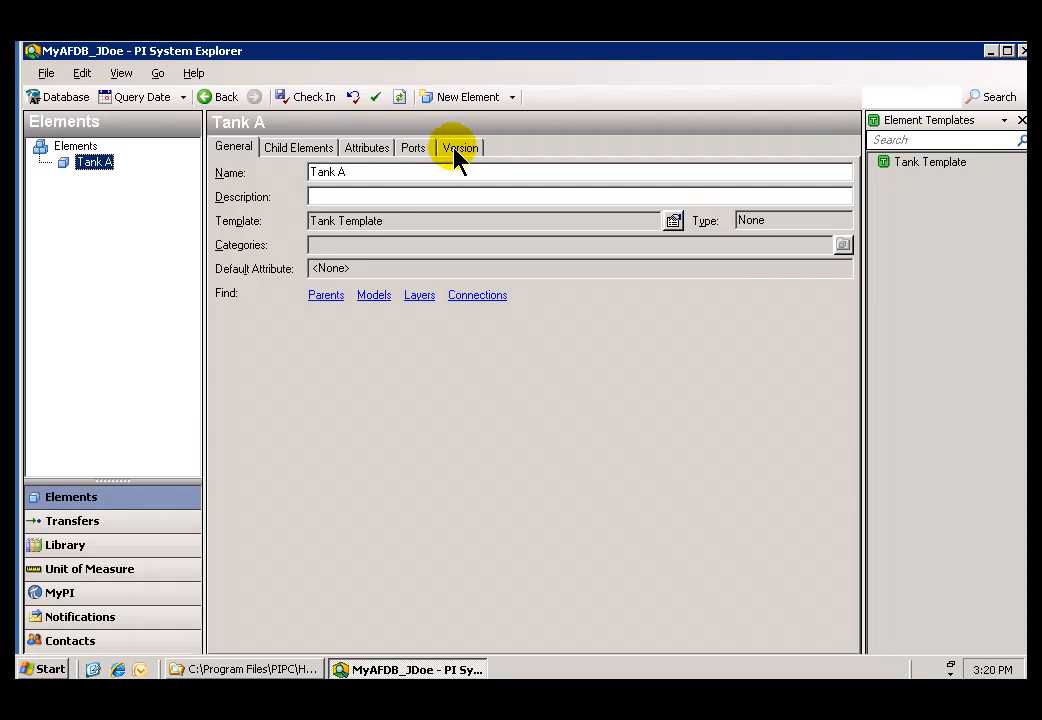
Step: Examine the attribute templates of Tank Template in the library, including the child attributes of Manufacturer
click(60, 553)
click(38, 178)
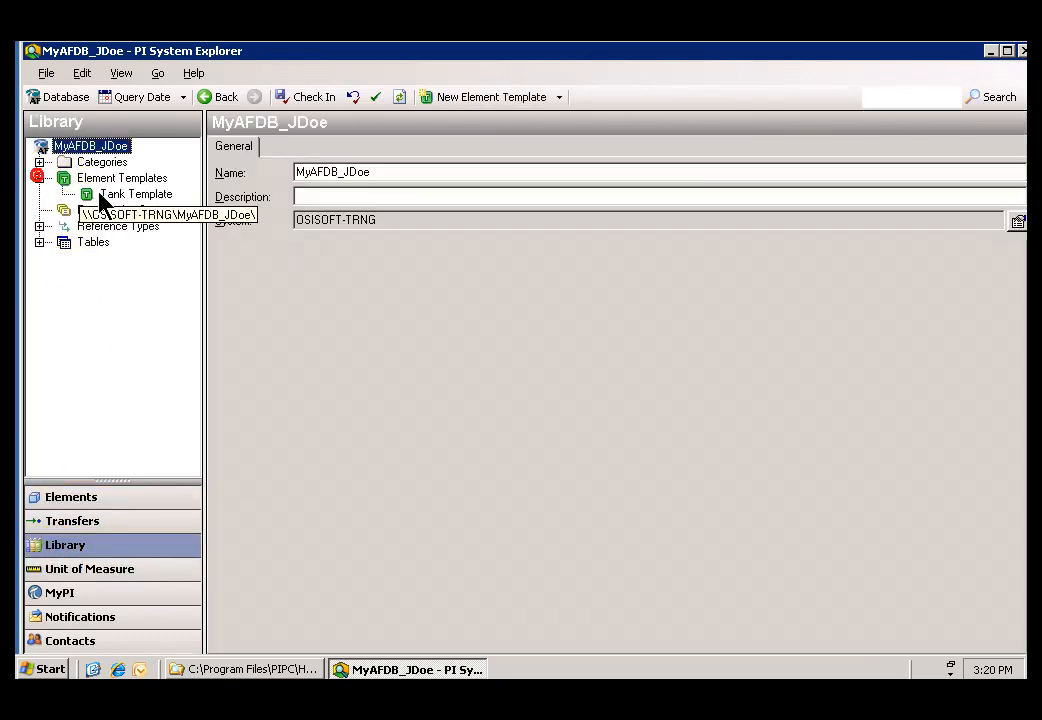
click(102, 194)
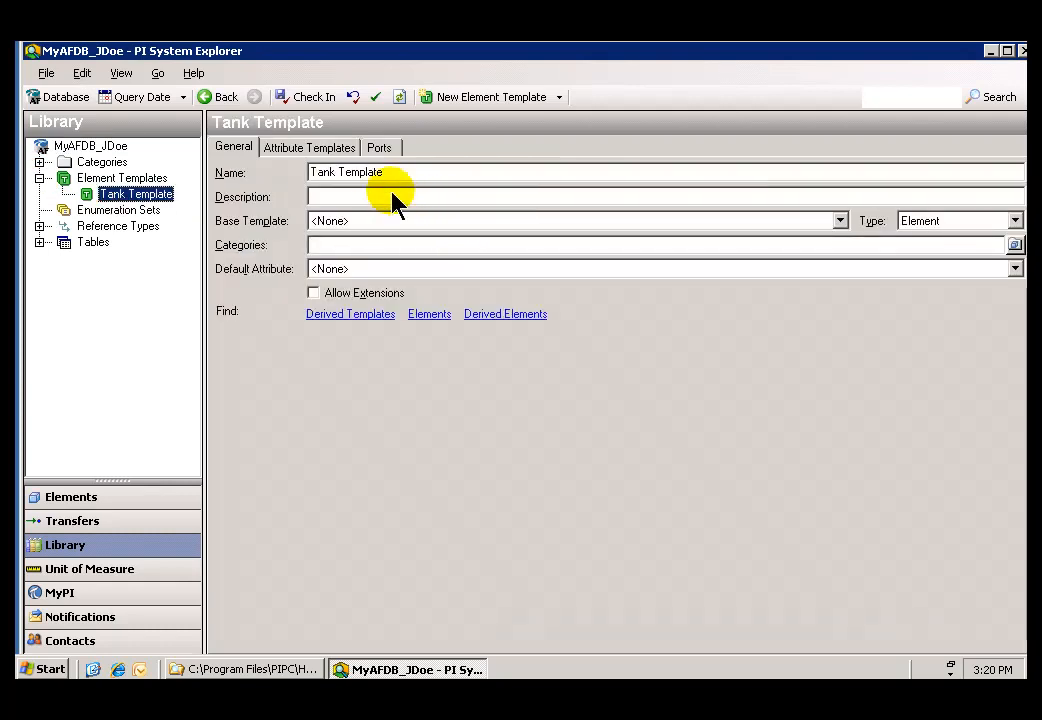
click(320, 150)
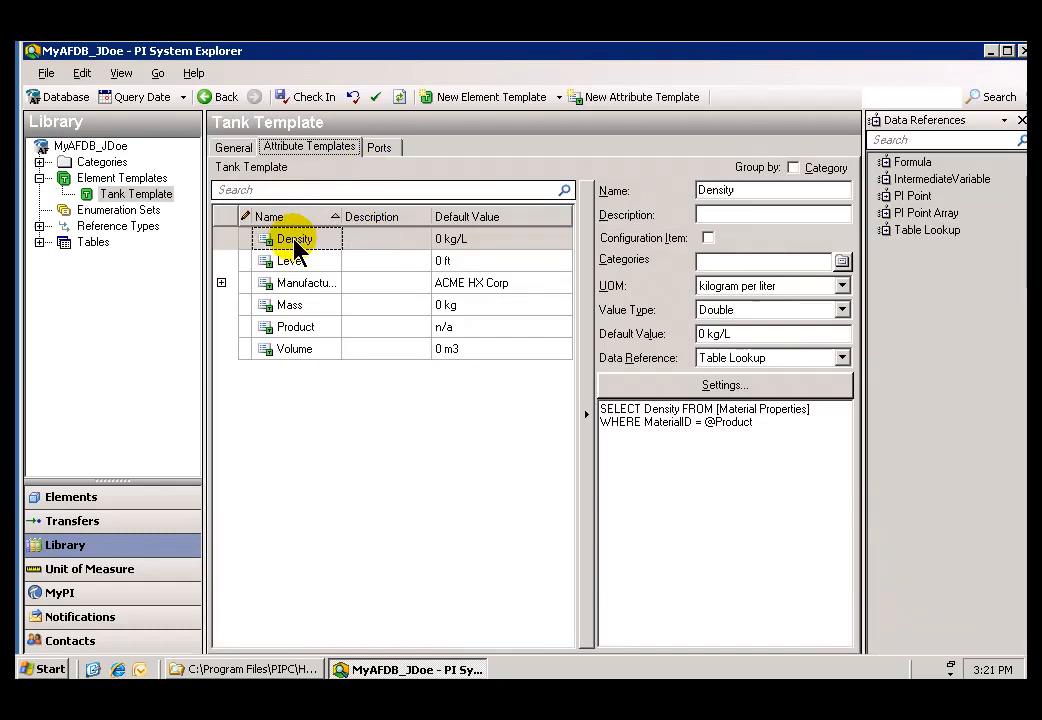
click(221, 283)
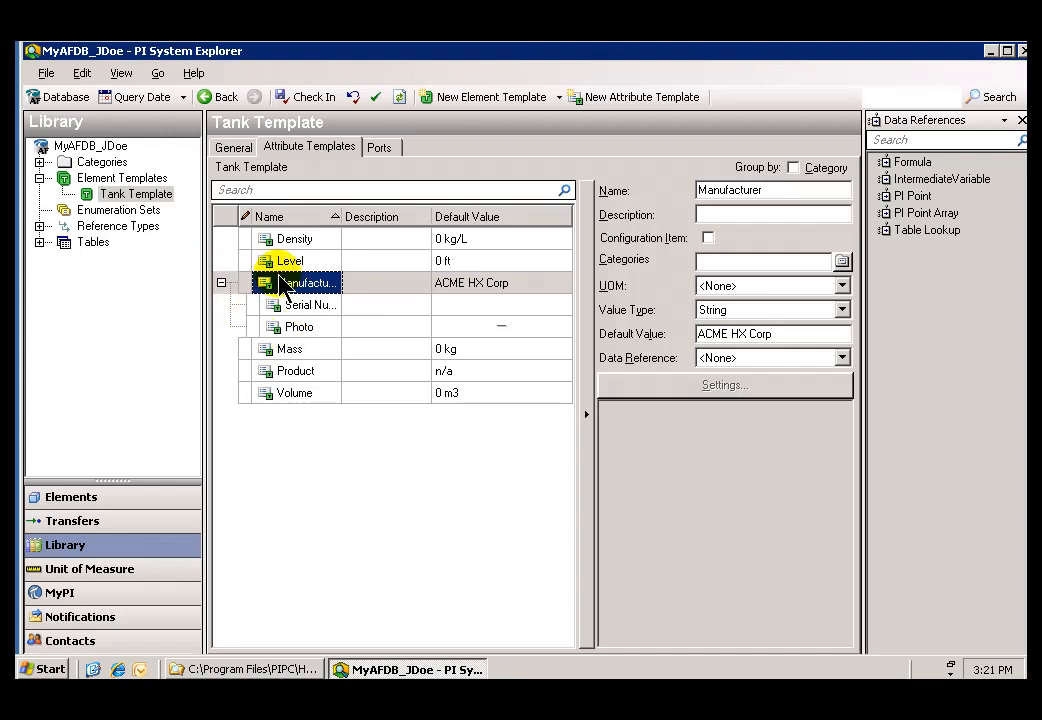
Step: Return to the Tank A element and check its number of versions in the version details
click(78, 503)
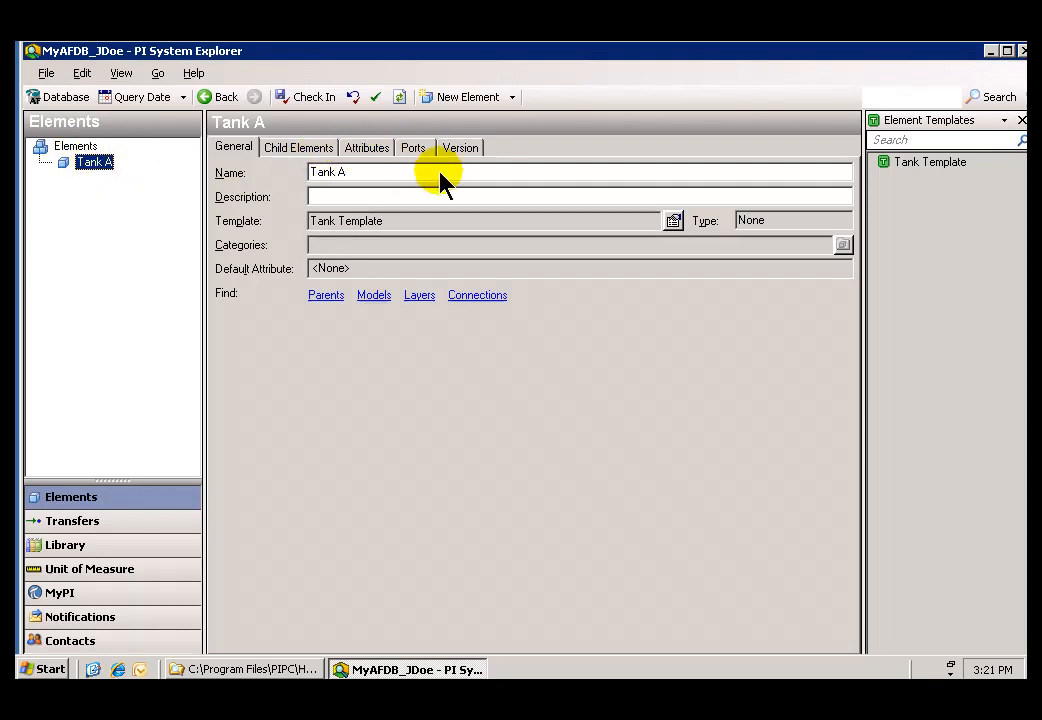
click(455, 148)
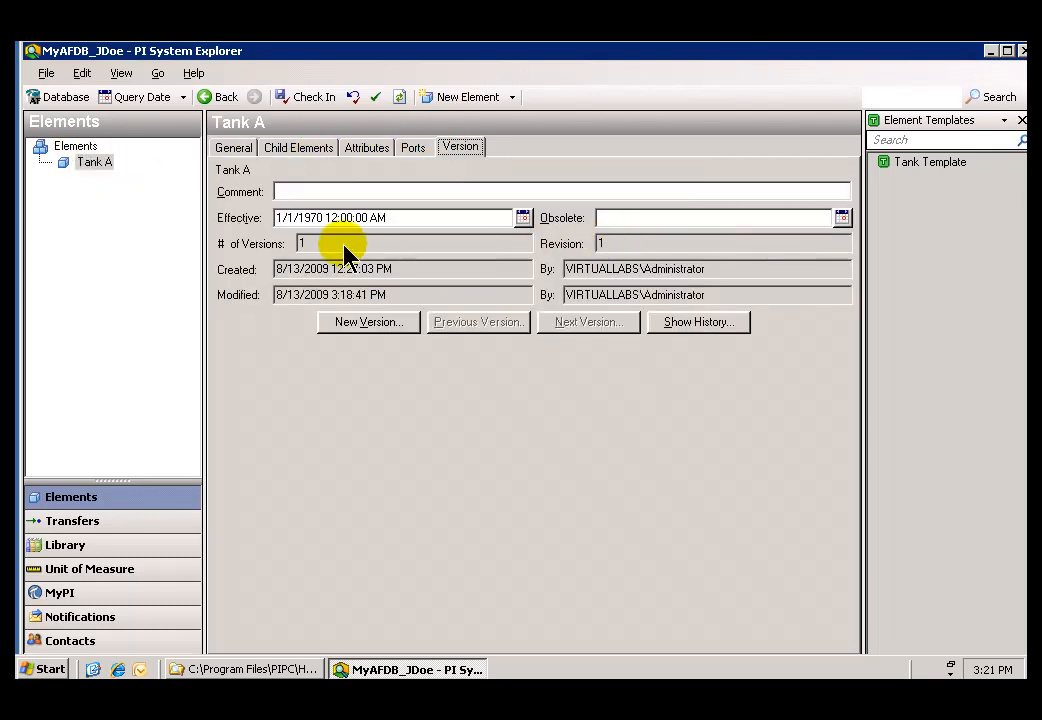
double_click(300, 243)
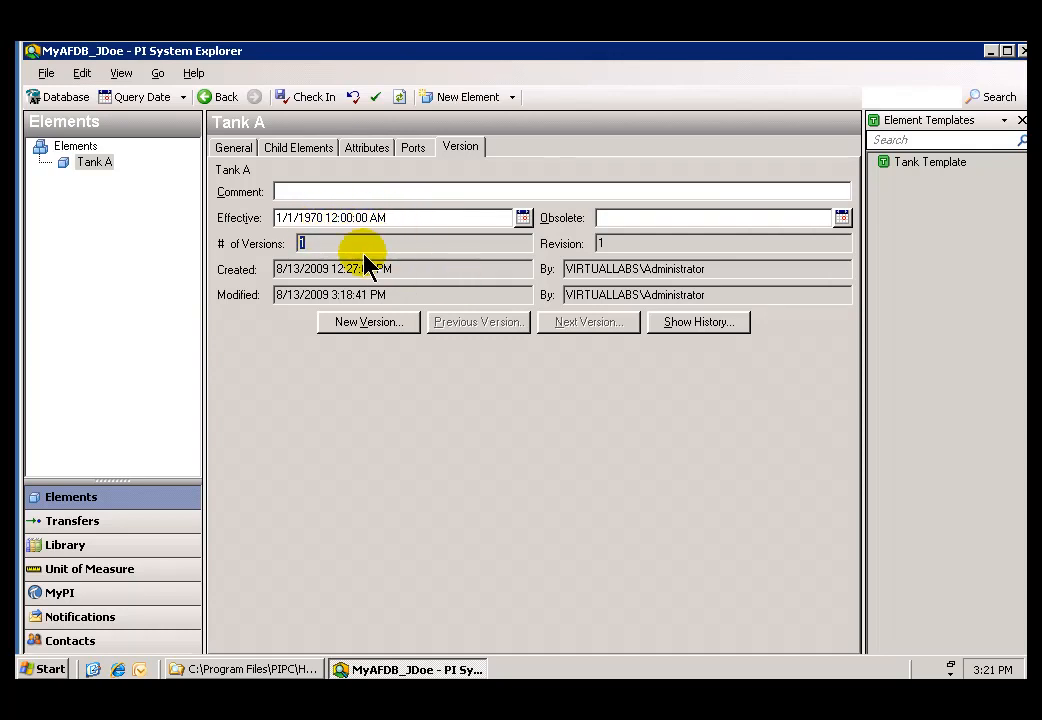
Step: Examine Tank A's effective date, revision and number of versions, along with its attributes and general properties
mouse_move(401, 222)
mouse_down()
mouse_move(307, 221)
mouse_move(395, 222)
mouse_up()
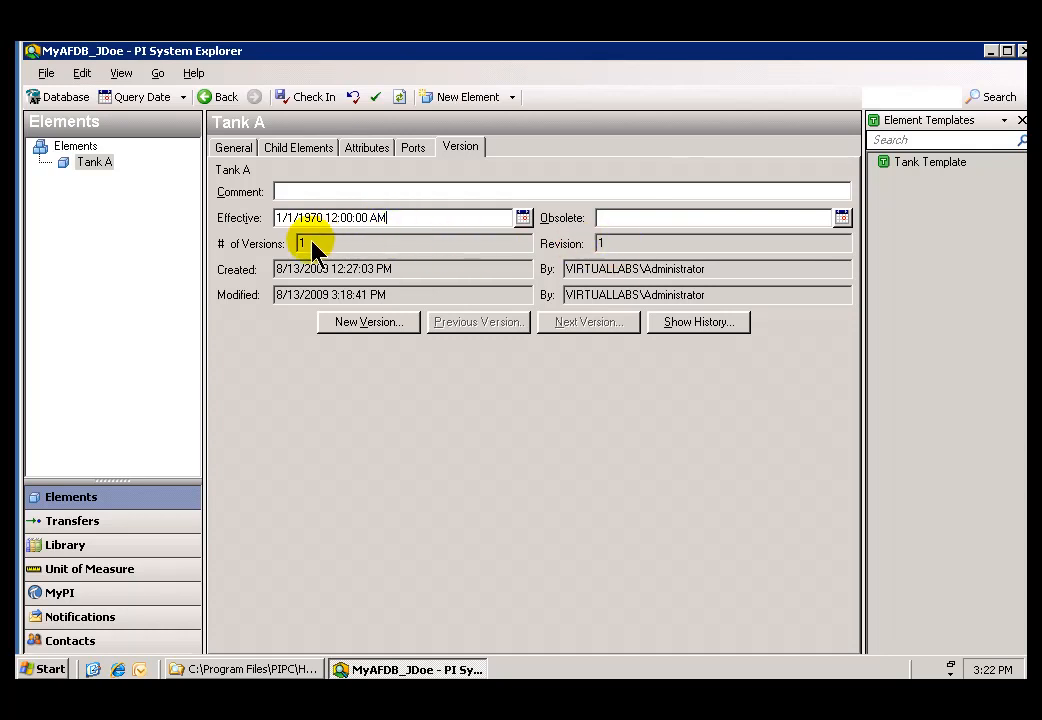
double_click(600, 243)
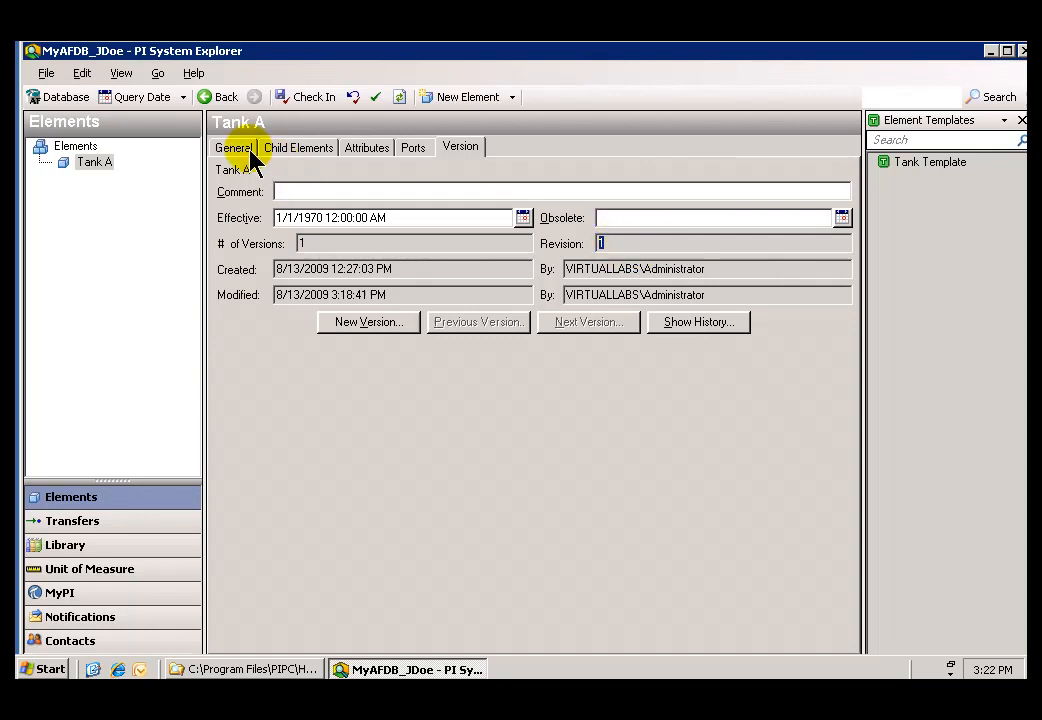
click(357, 146)
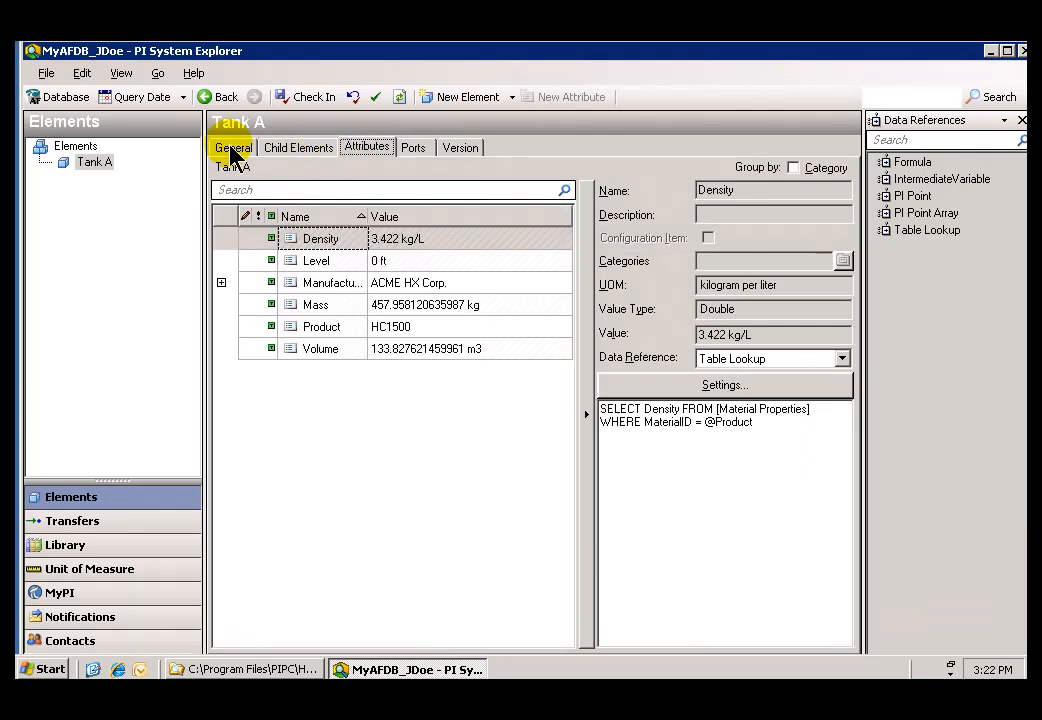
click(232, 149)
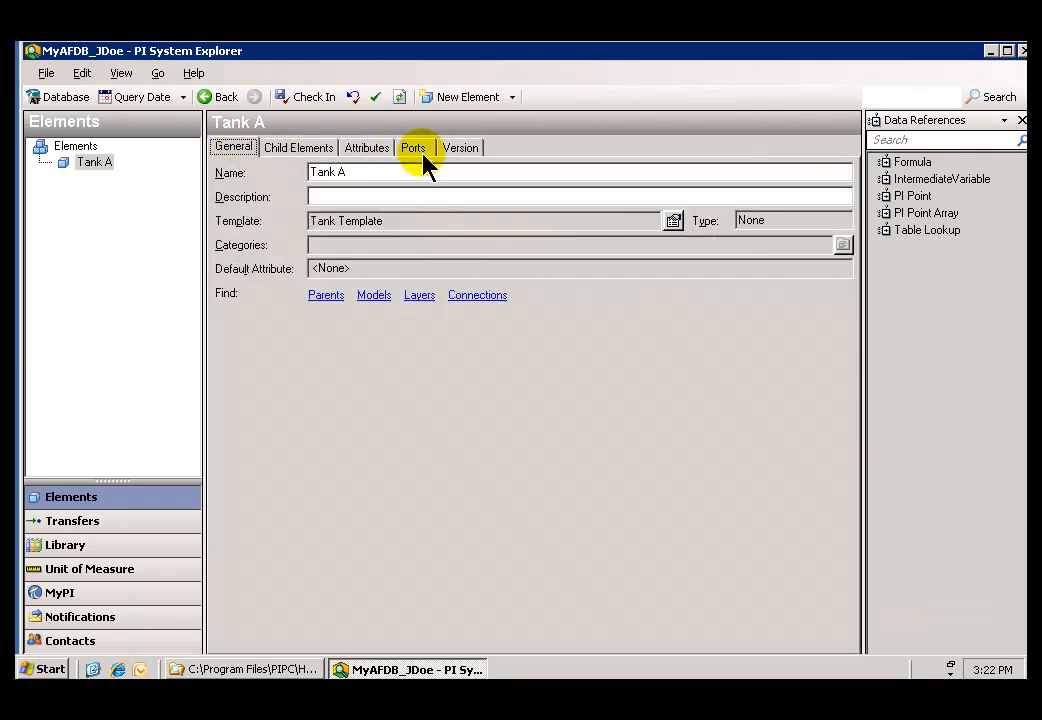
click(463, 152)
click(596, 244)
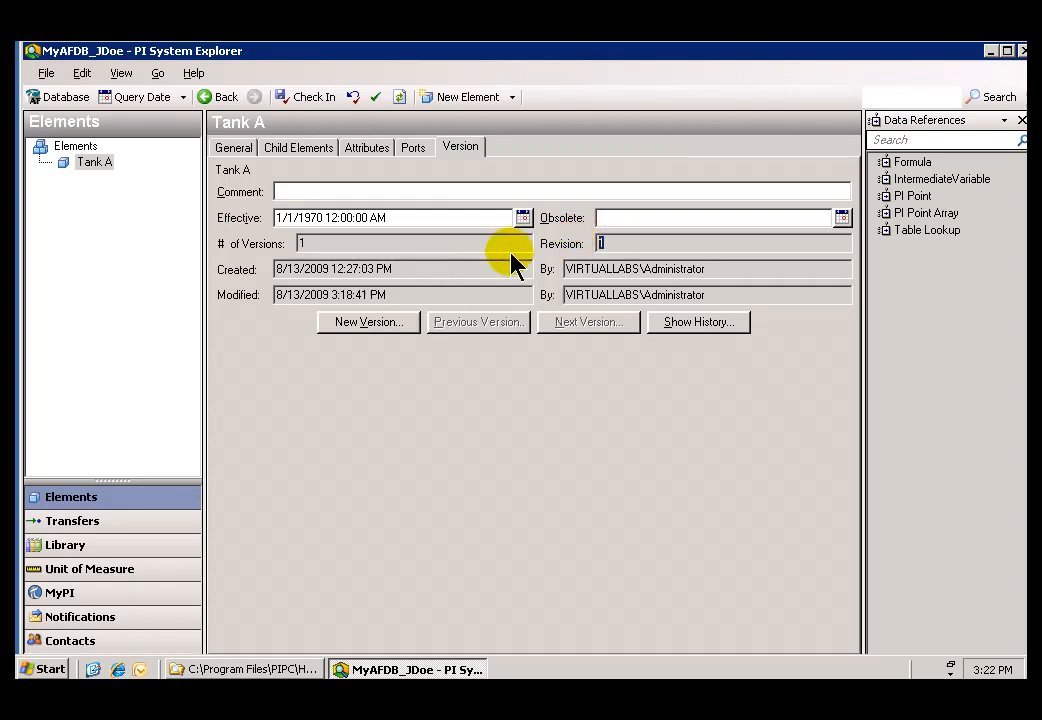
click(308, 245)
Step: Create a new version of Tank A with the proposed effective date and no comment, and check its number of versions
right_click(92, 165)
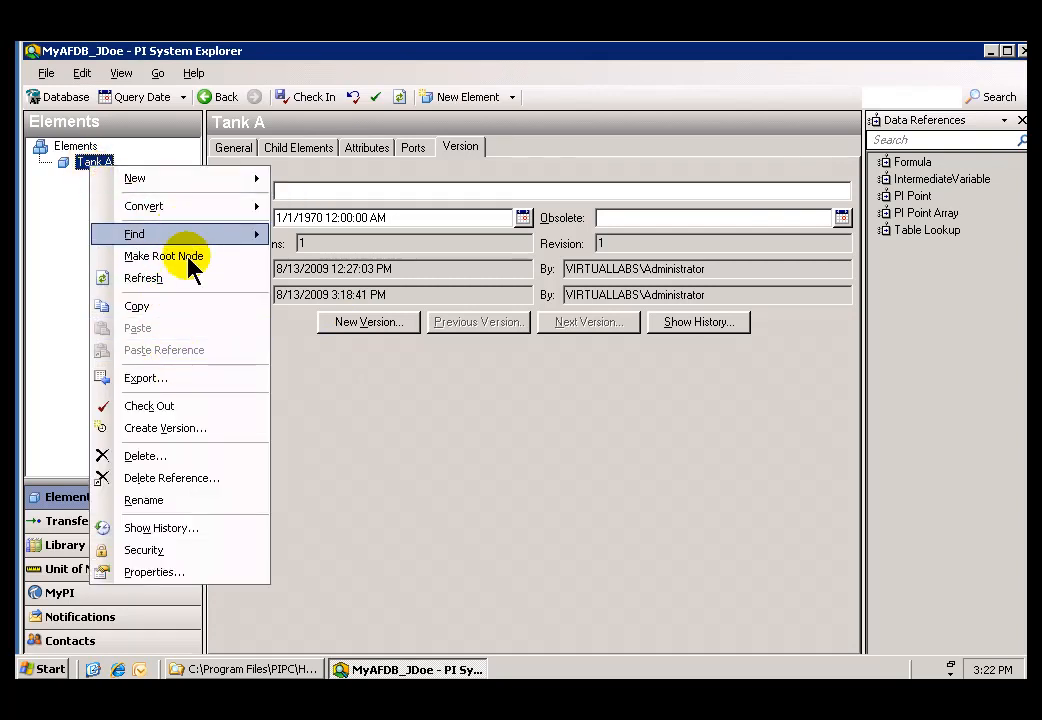
click(168, 428)
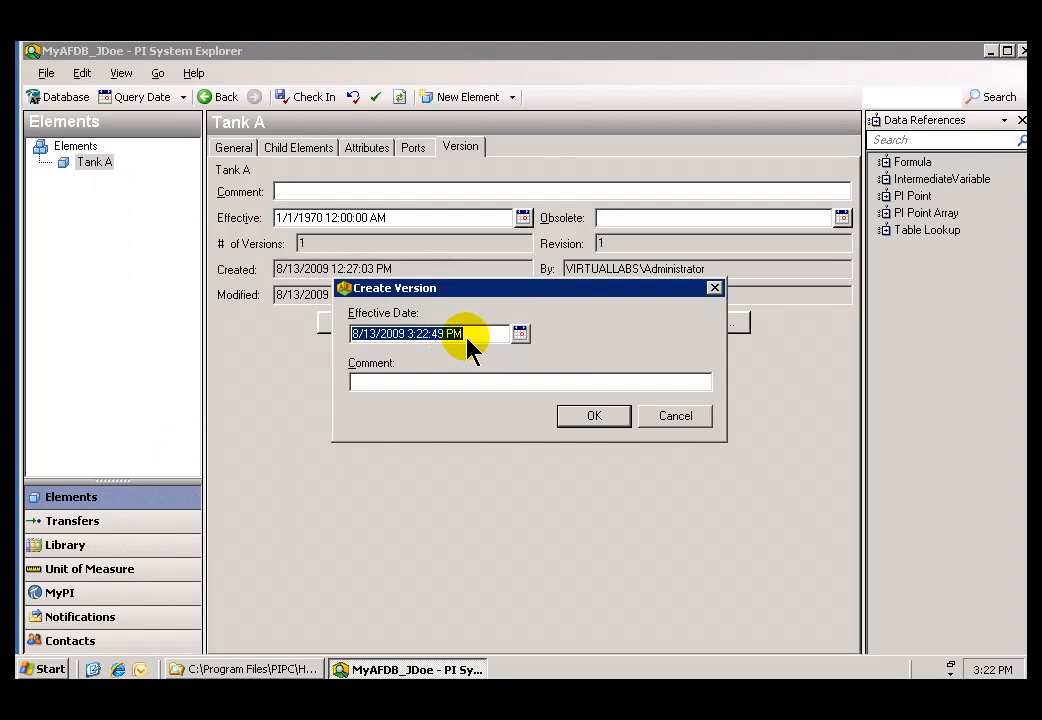
click(590, 416)
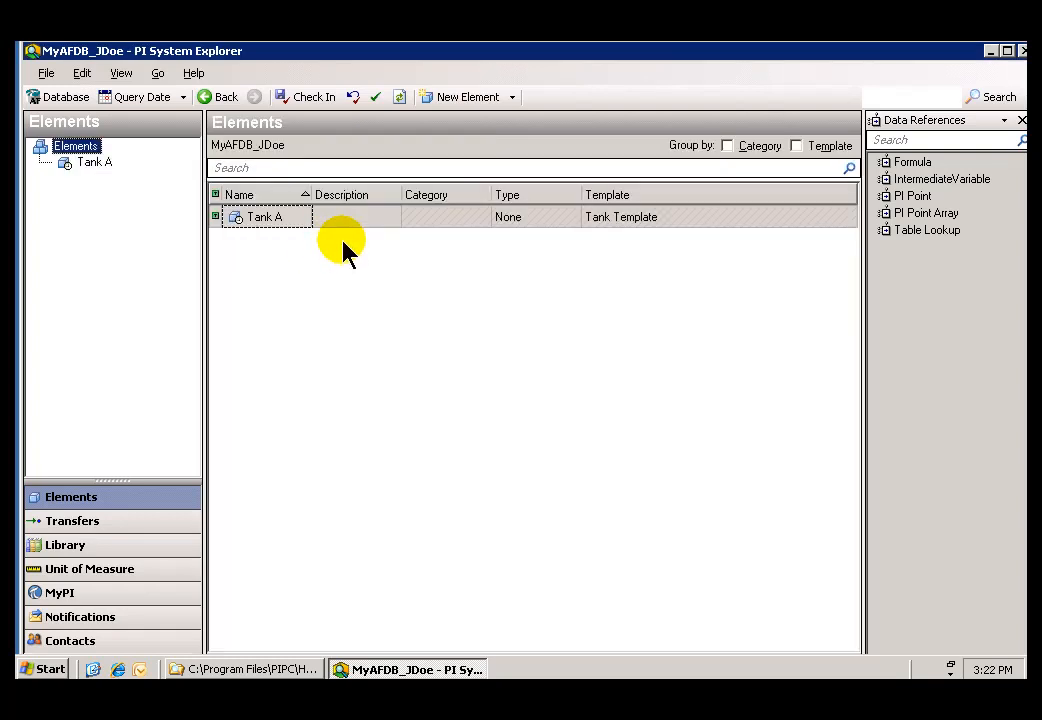
click(80, 163)
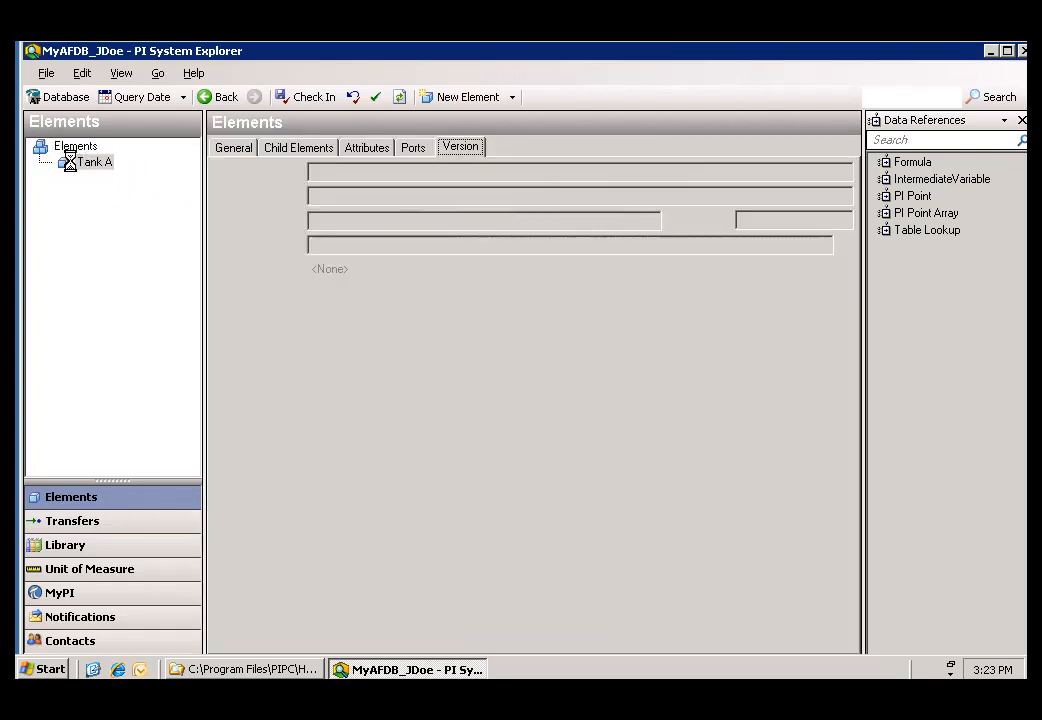
double_click(309, 248)
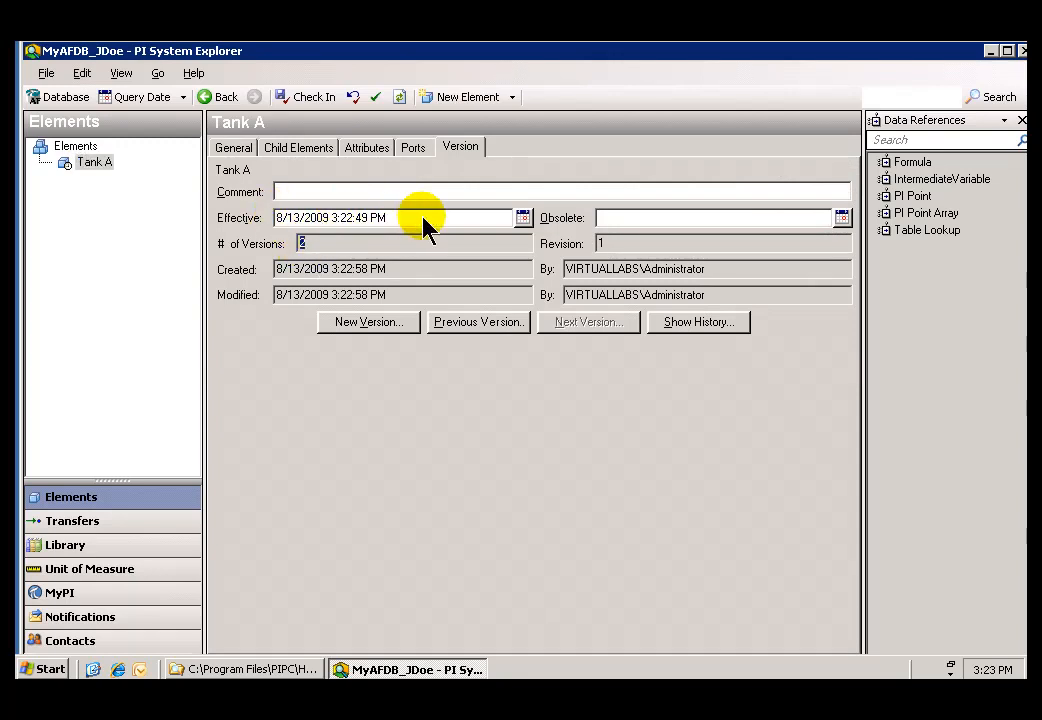
Step: Set the Product attribute of the new Tank A version to AQ4500
click(365, 152)
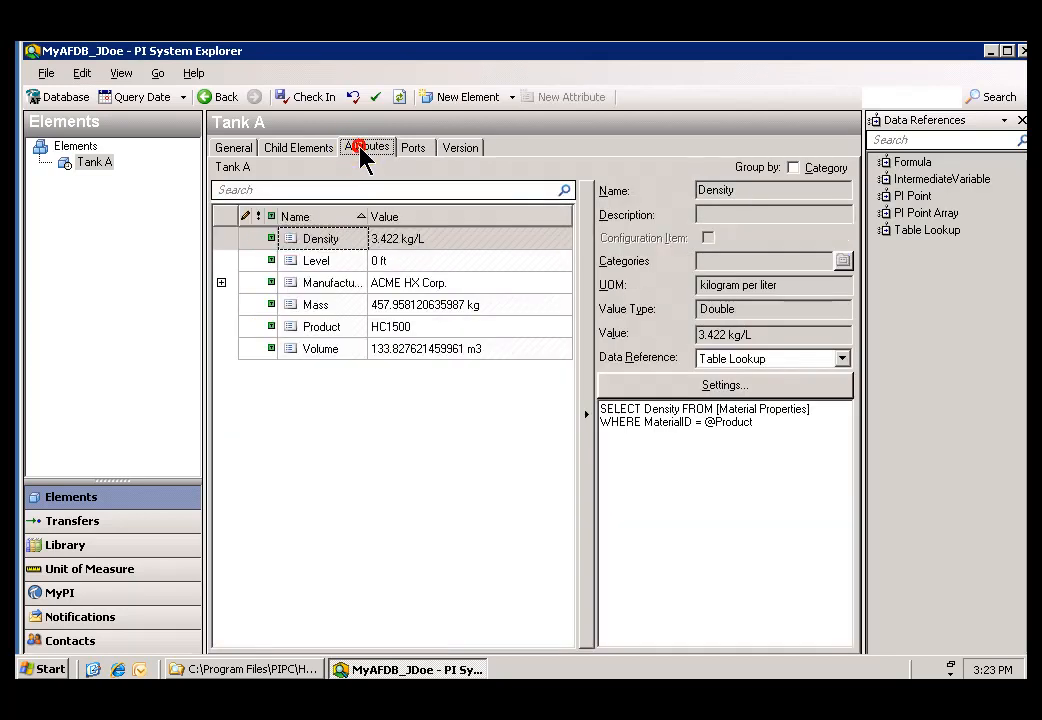
click(407, 328)
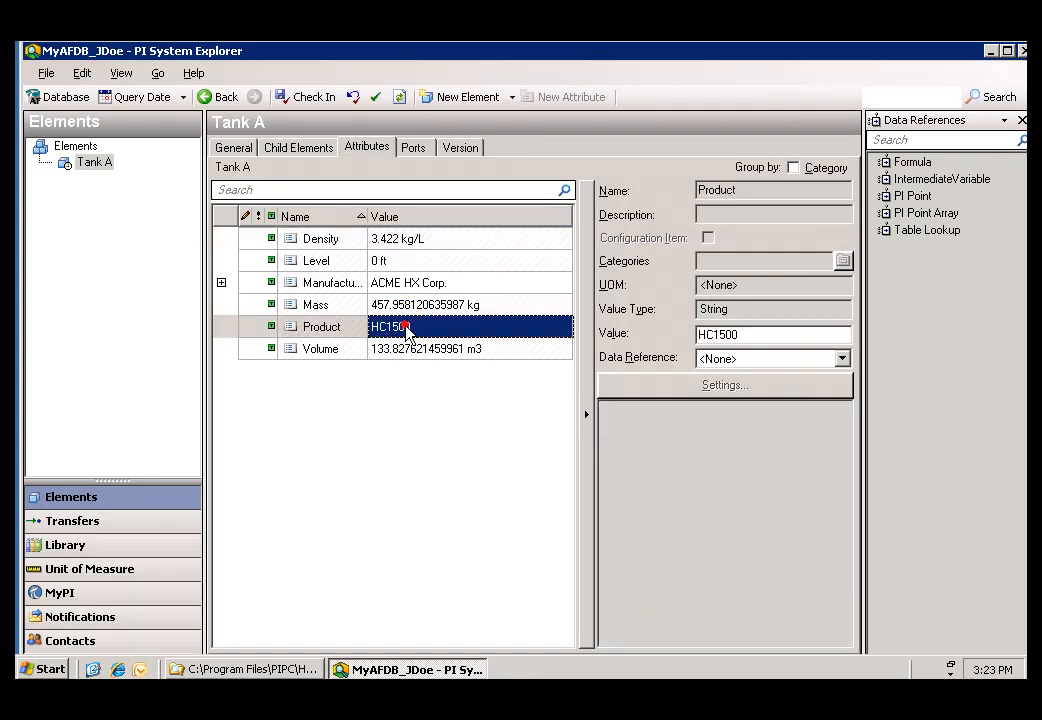
double_click(751, 340)
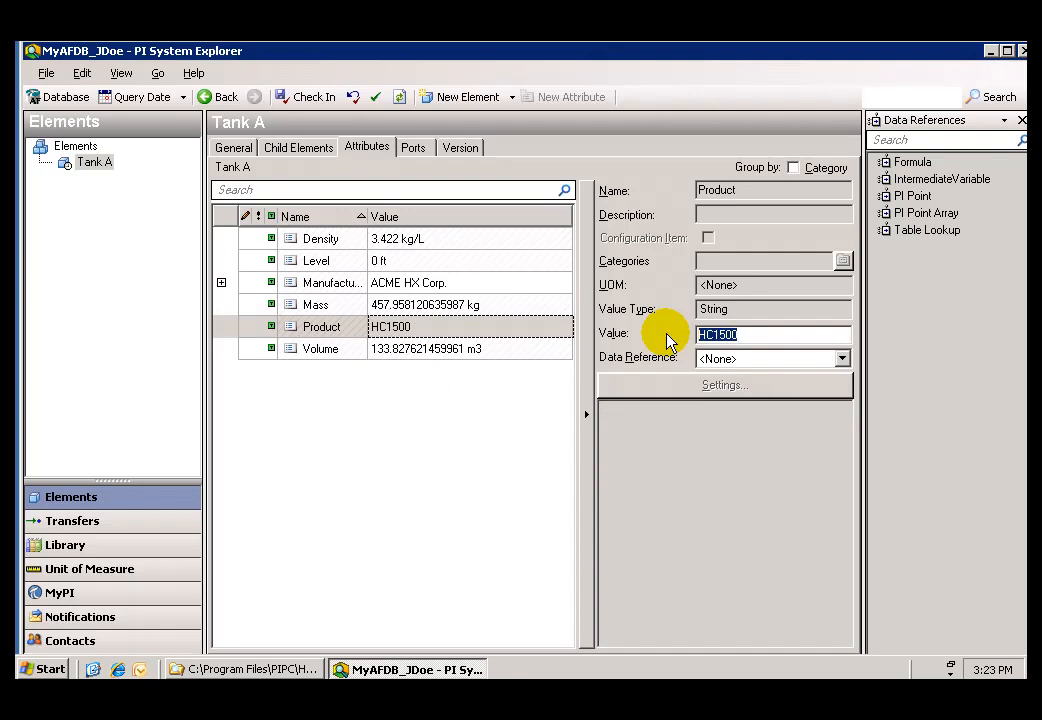
text(AQ4)
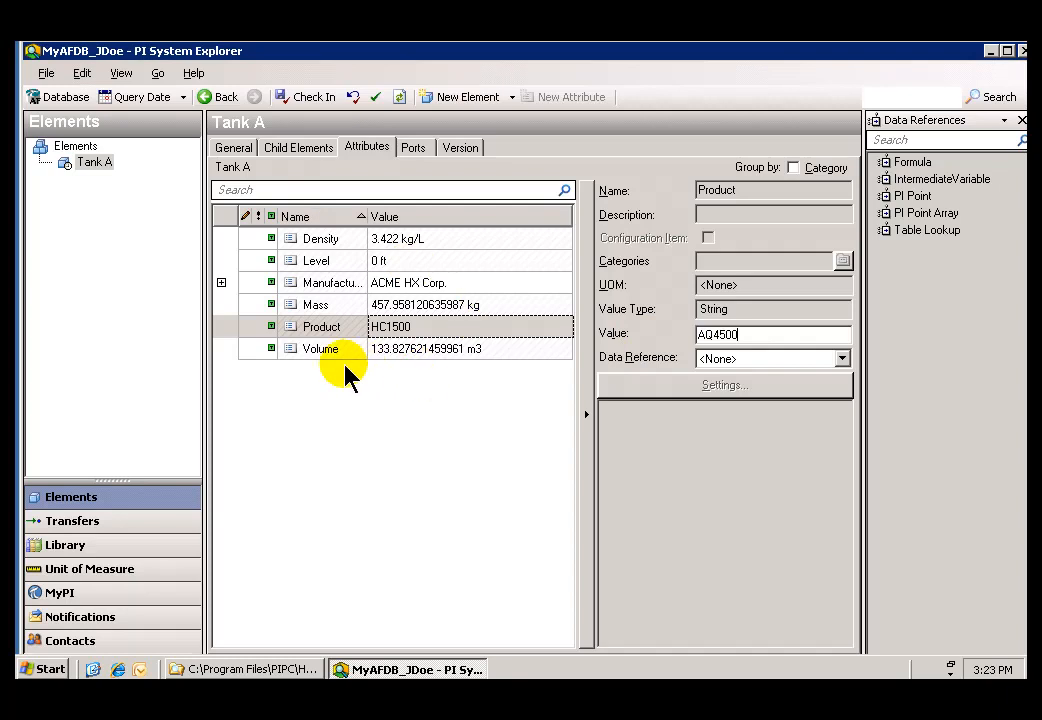
click(442, 383)
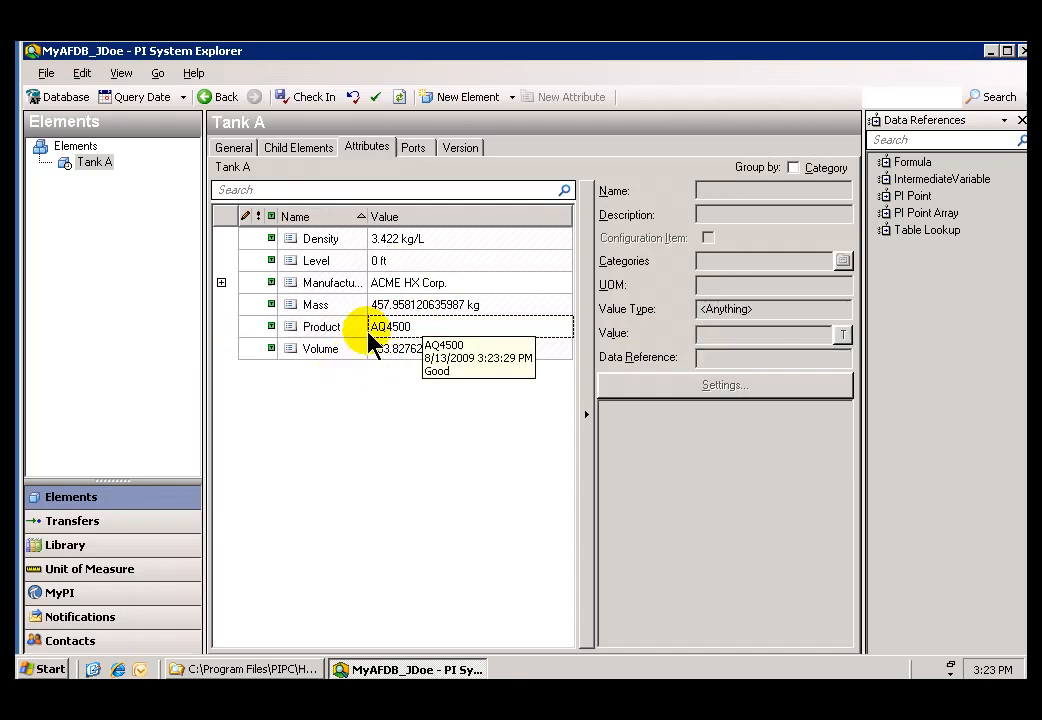
Step: Look up the density of AQ4500 in the library's Material Properties table and review the Density lookup in Tank Template
click(65, 545)
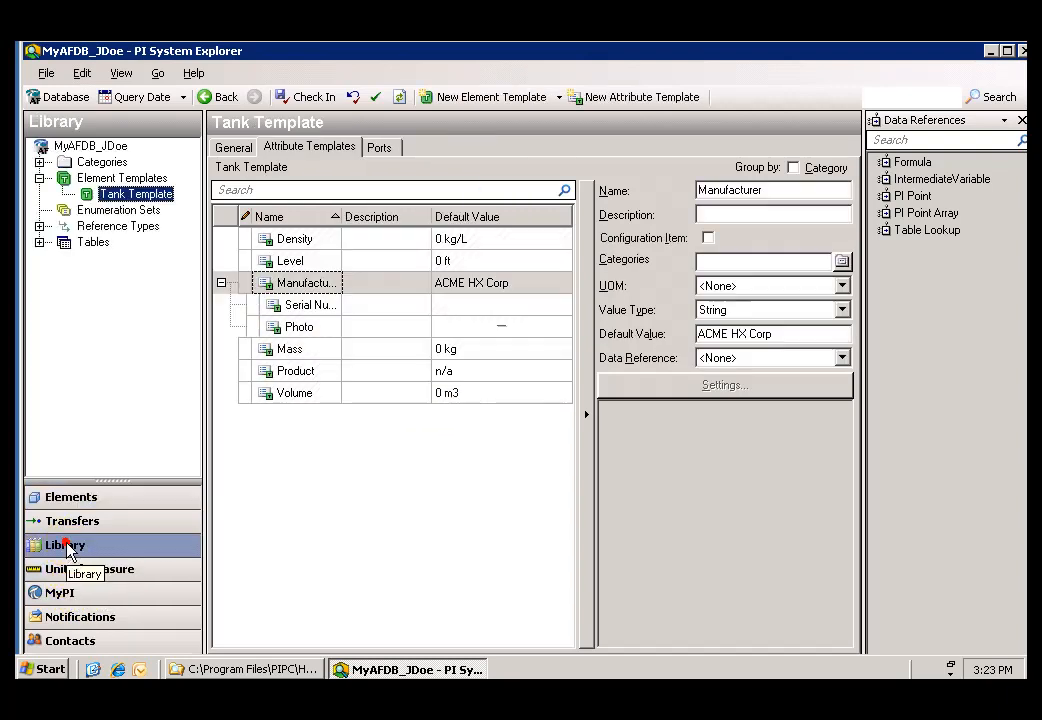
click(39, 242)
click(92, 258)
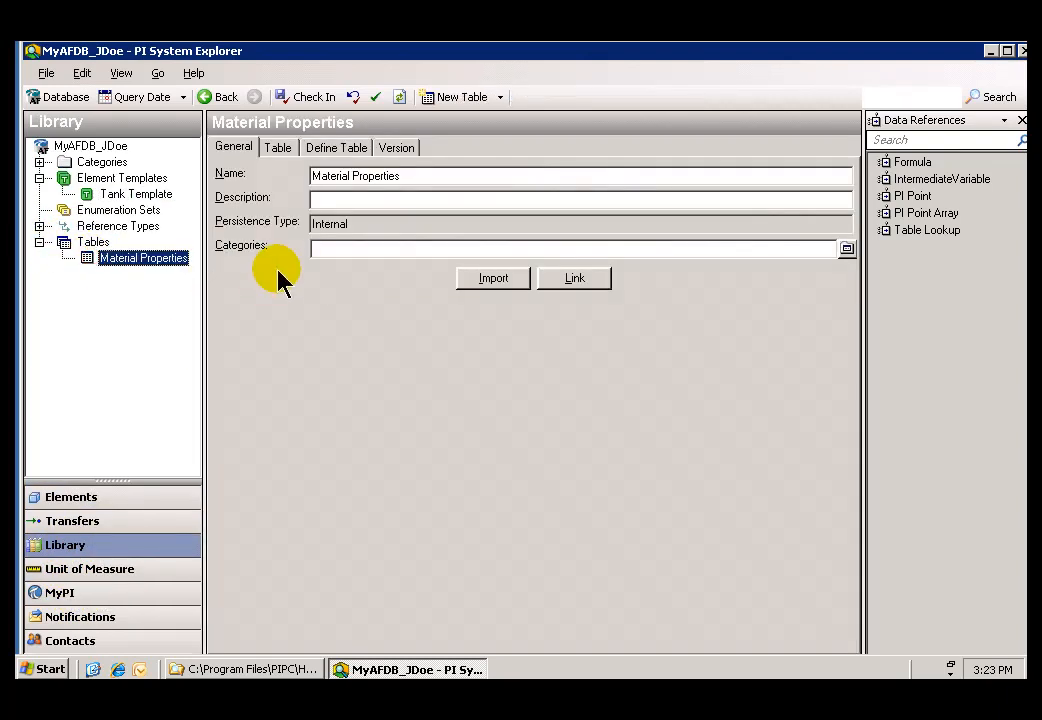
click(283, 147)
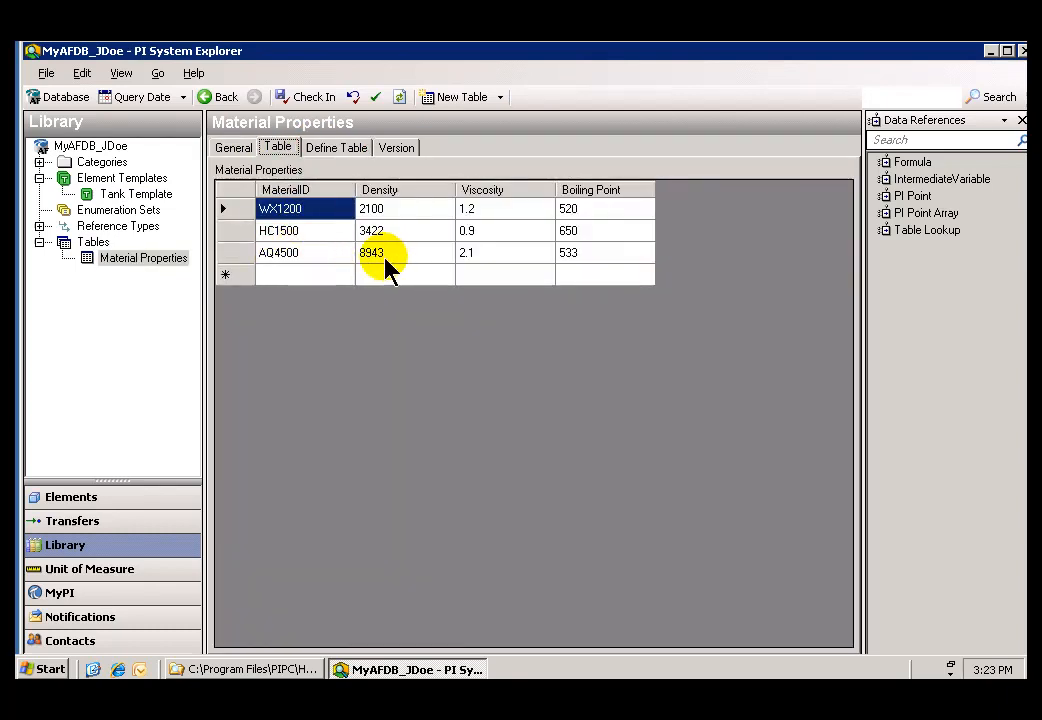
click(99, 198)
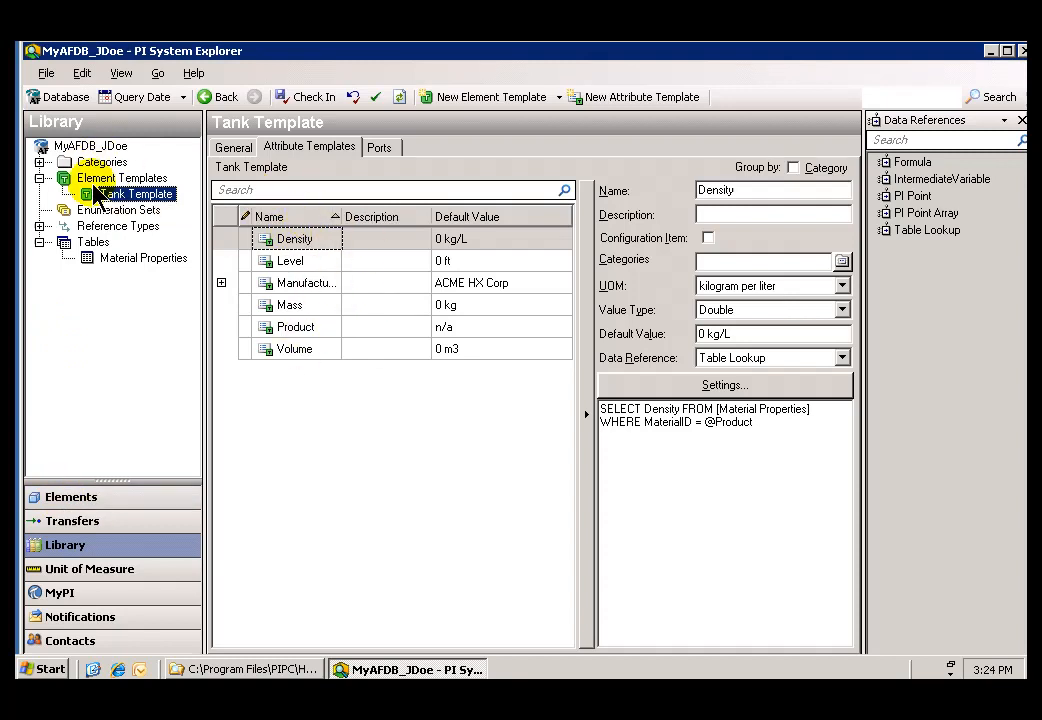
Step: Return to the Tank A element and compare its Product value with its Density value and table lookup
click(65, 500)
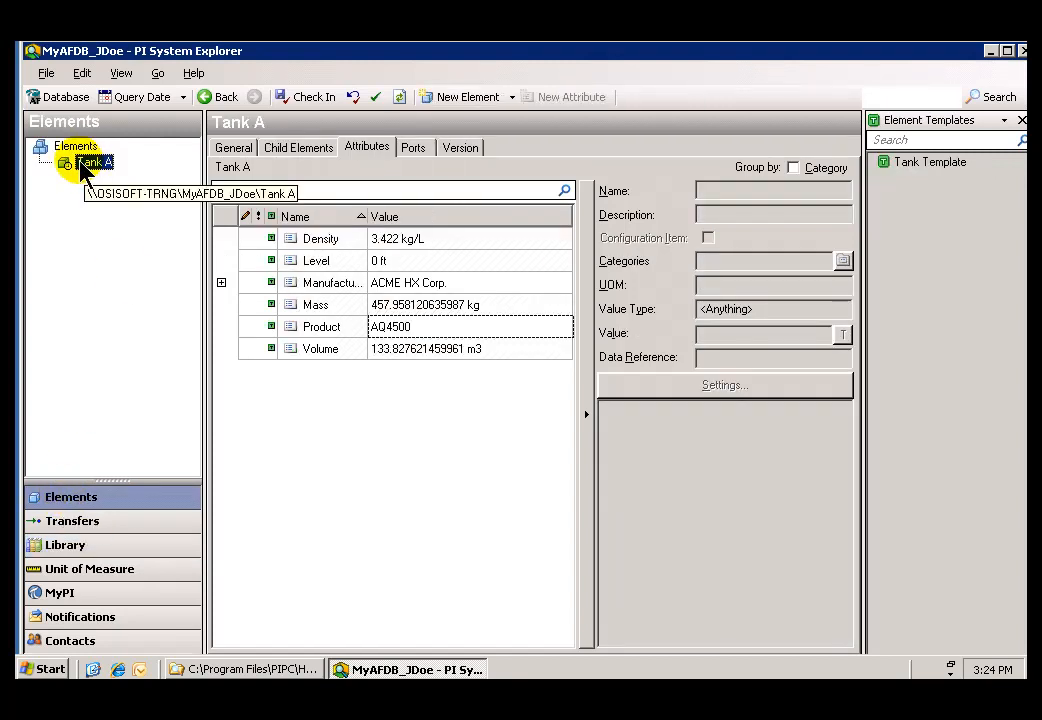
click(321, 330)
mouse_move(412, 330)
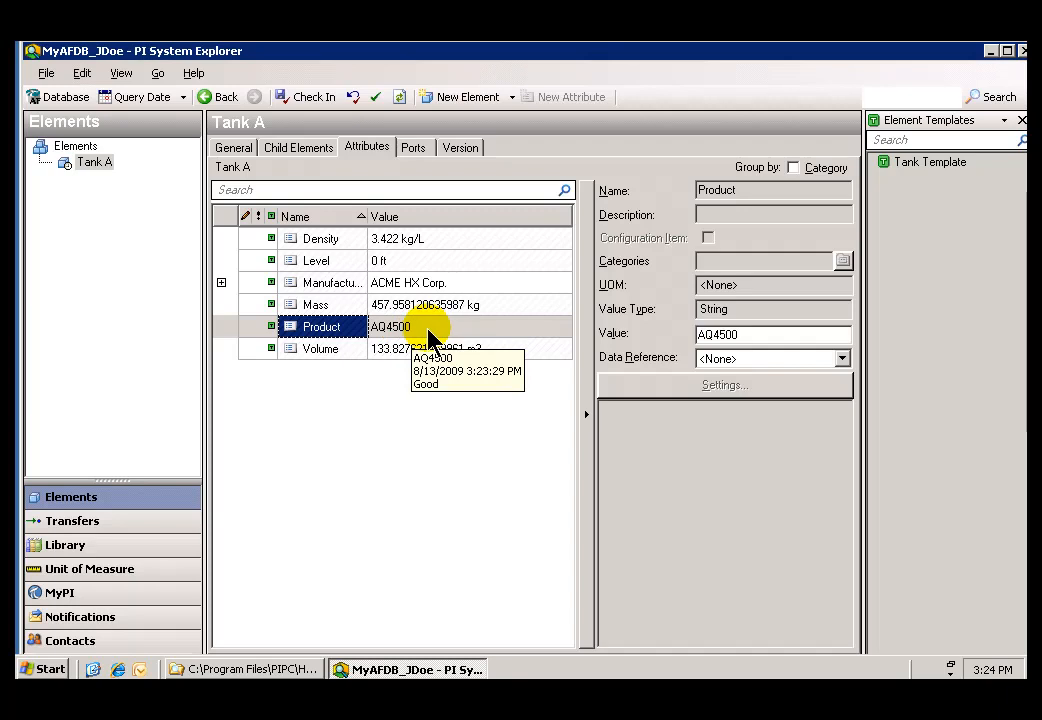
mouse_move(408, 241)
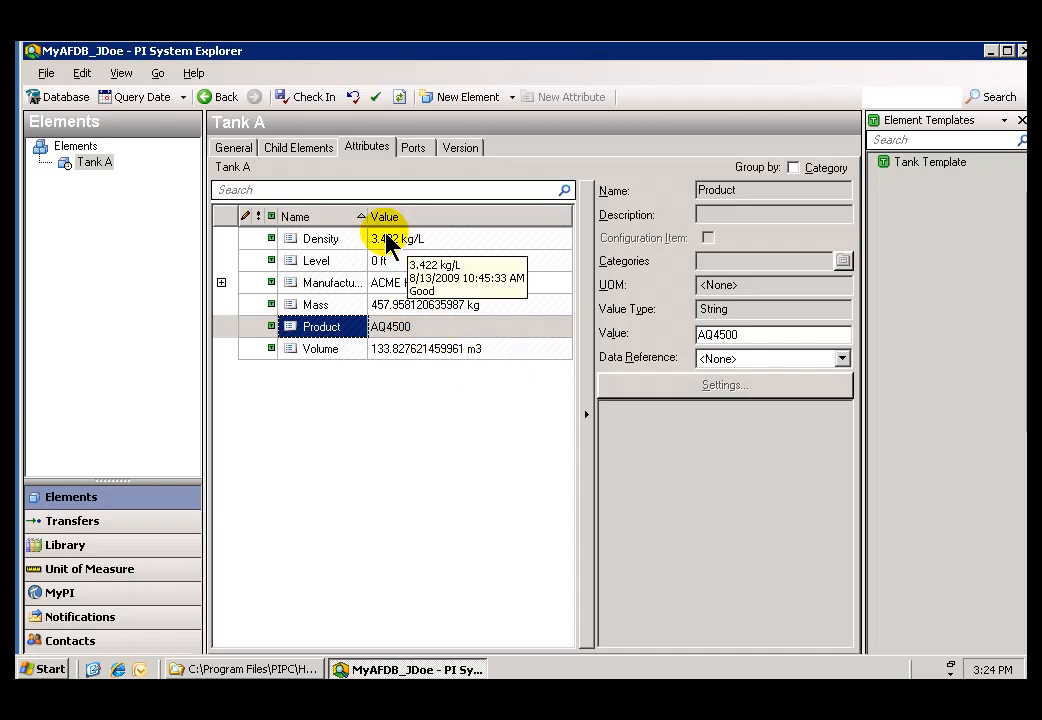
click(319, 241)
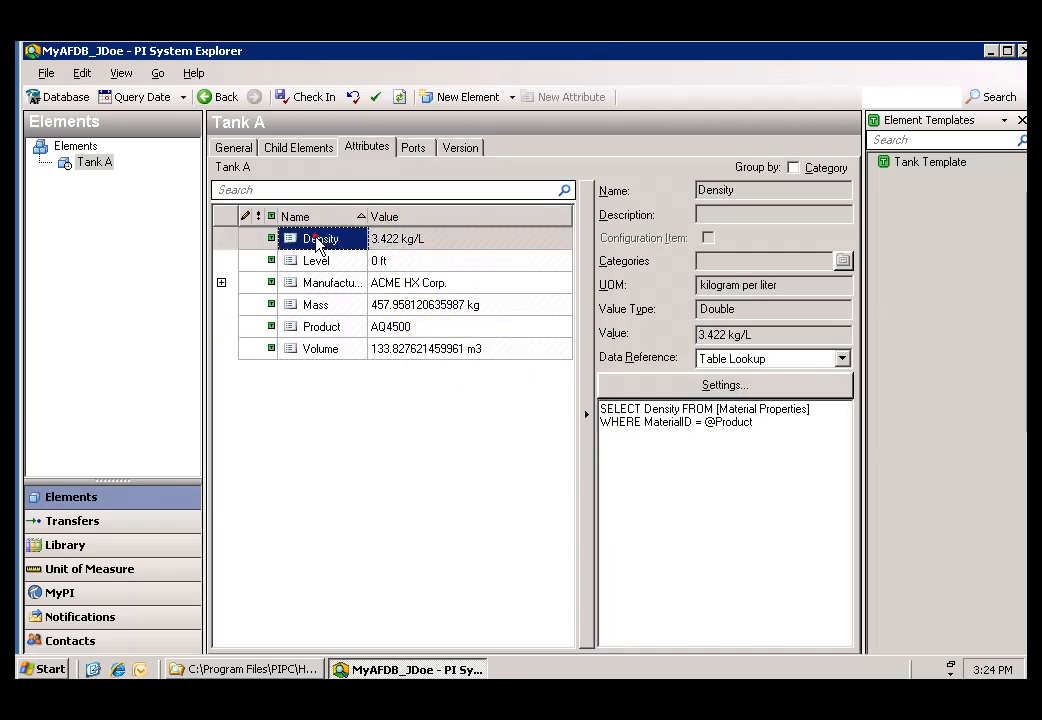
Step: Refresh the Tank A element so its attribute values are re-evaluated, and check the Density value
click(89, 165)
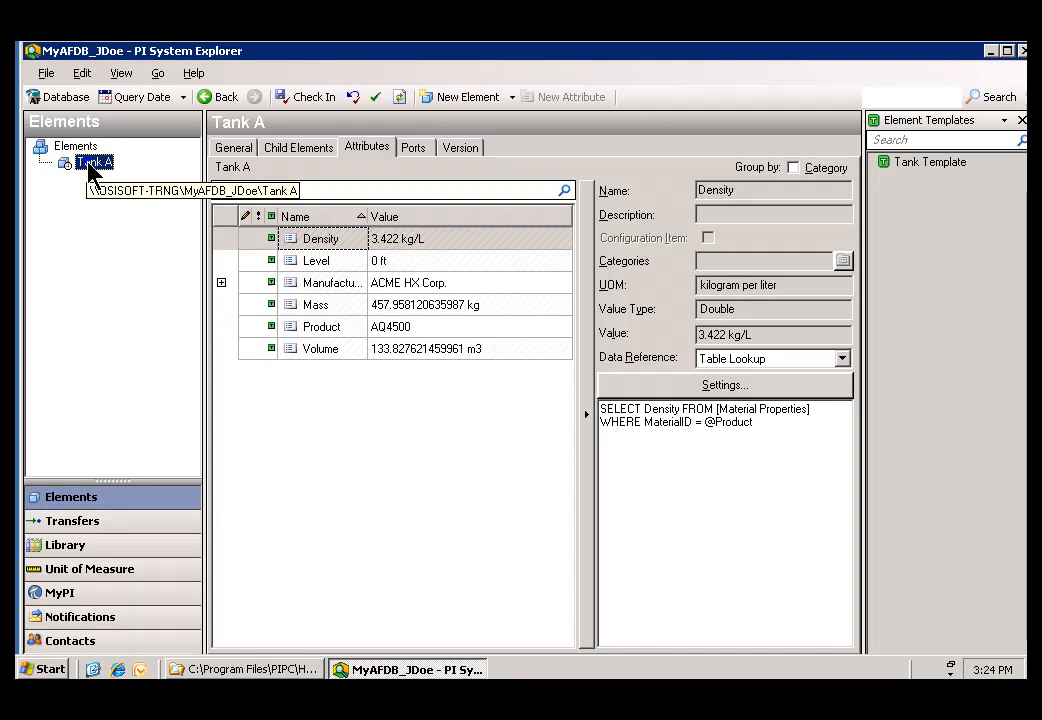
right_click(89, 163)
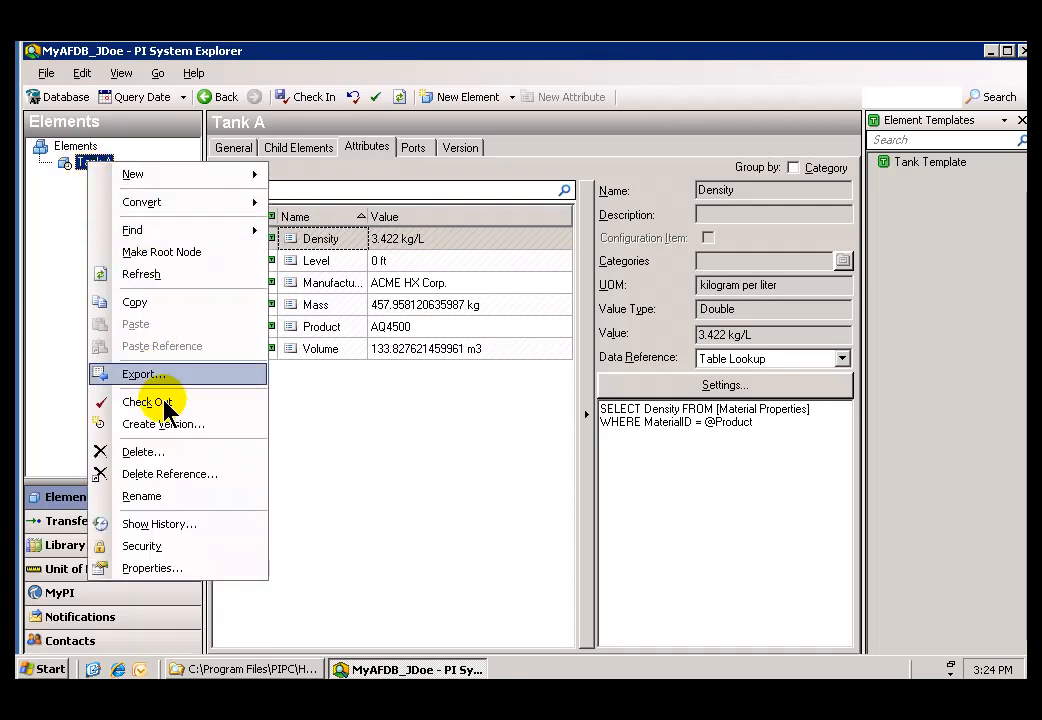
click(151, 274)
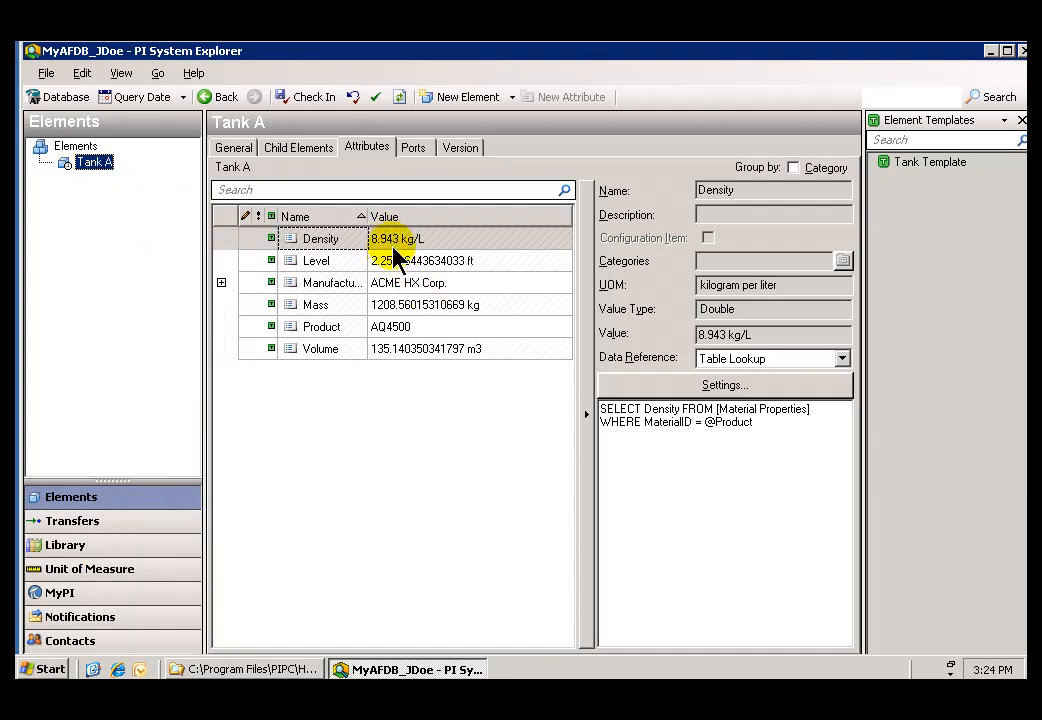
mouse_move(398, 249)
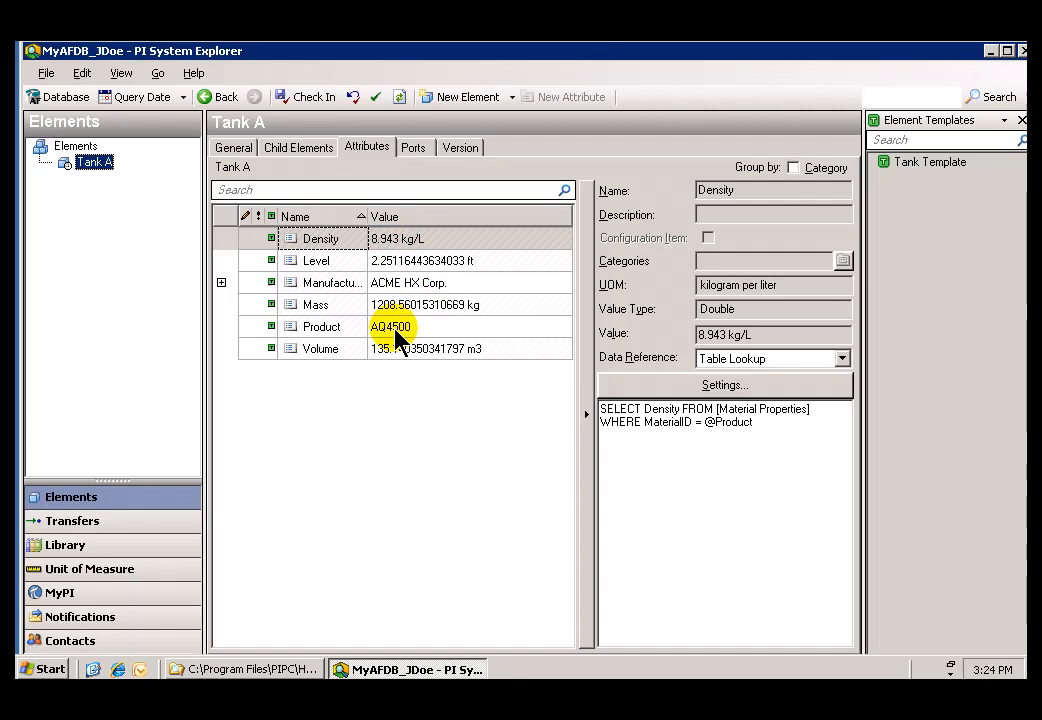
Step: Review the version details of the new Tank A version and its refreshed attribute values
click(463, 150)
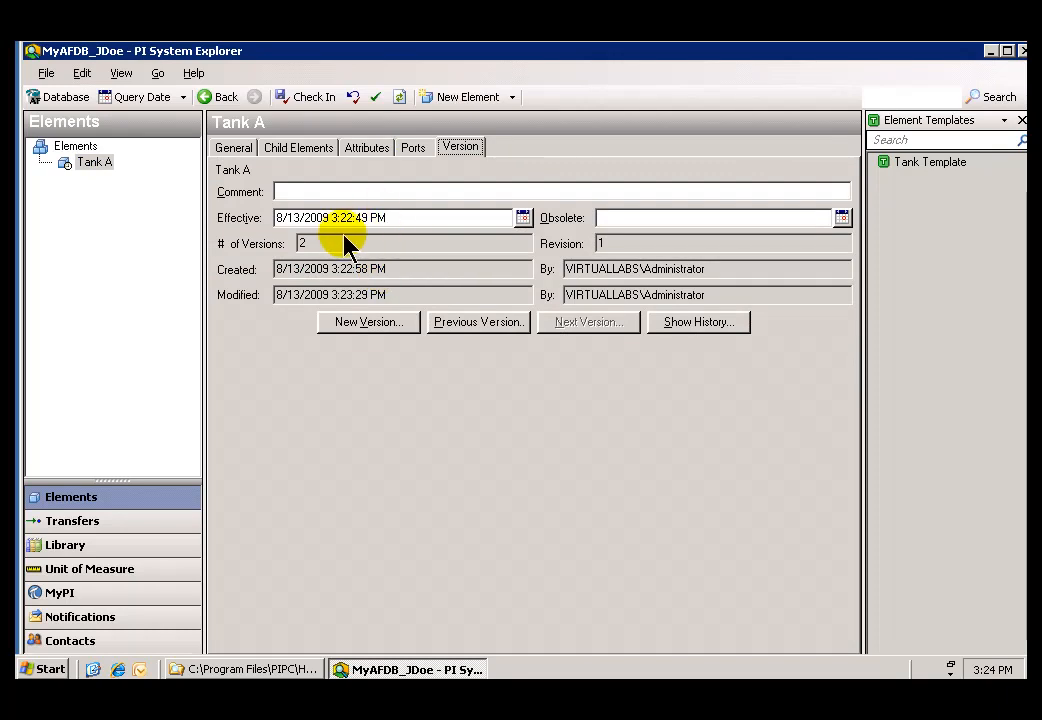
click(236, 152)
click(350, 152)
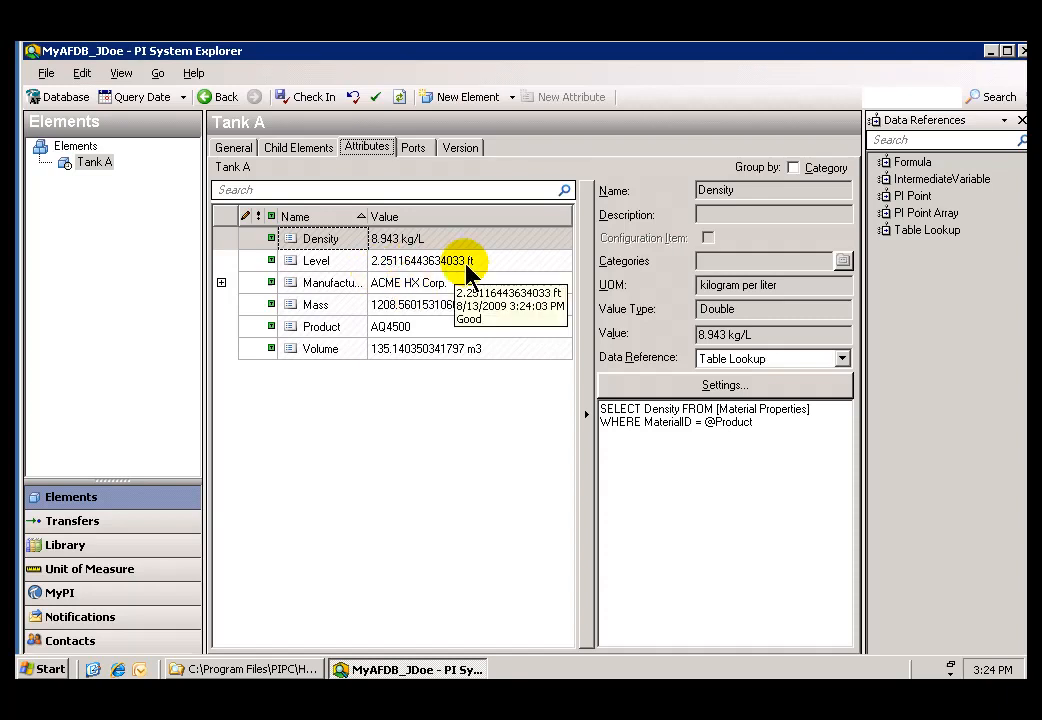
Step: Show the history of Tank A and compare the Product value in its 1/1/1970 and 8/13/2009 versions
click(77, 161)
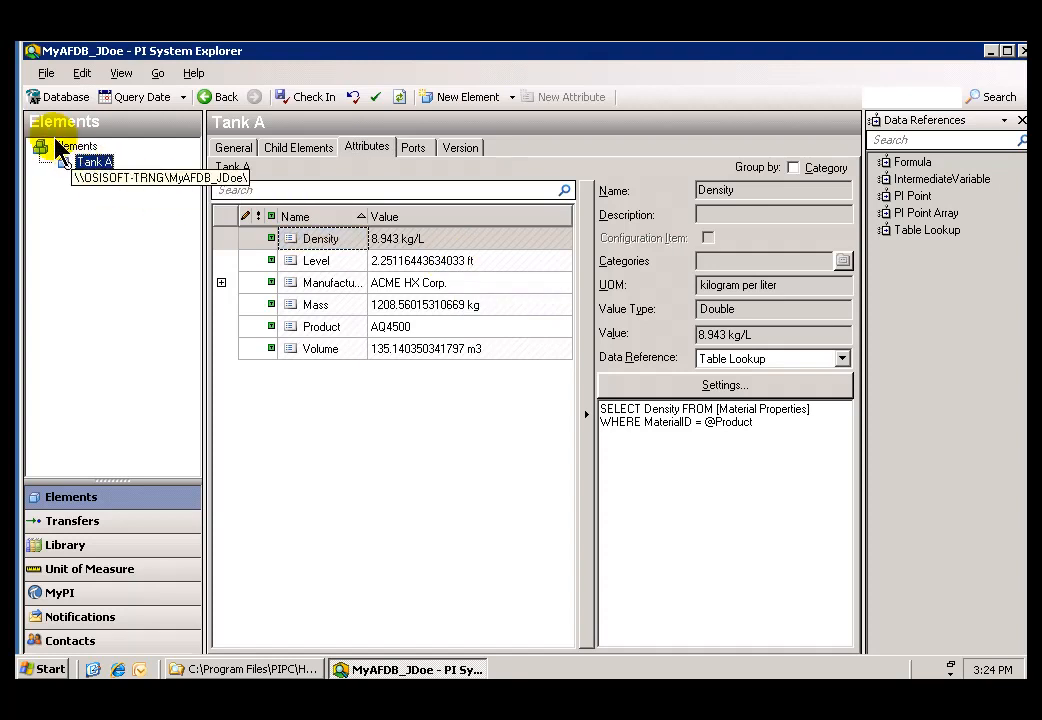
right_click(84, 164)
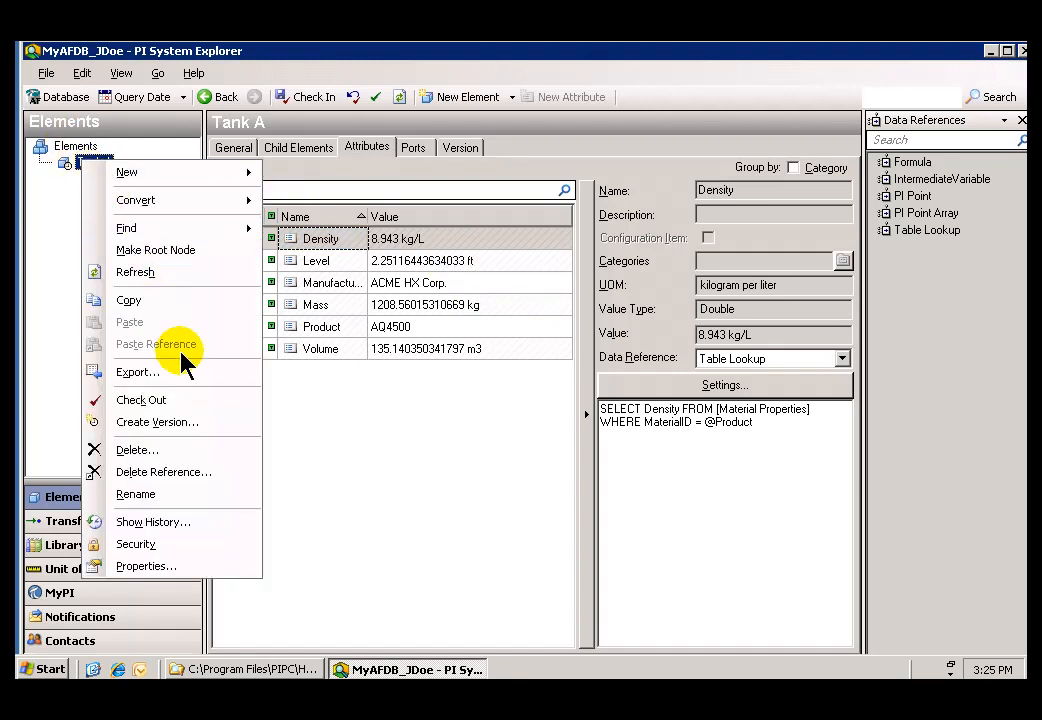
click(166, 522)
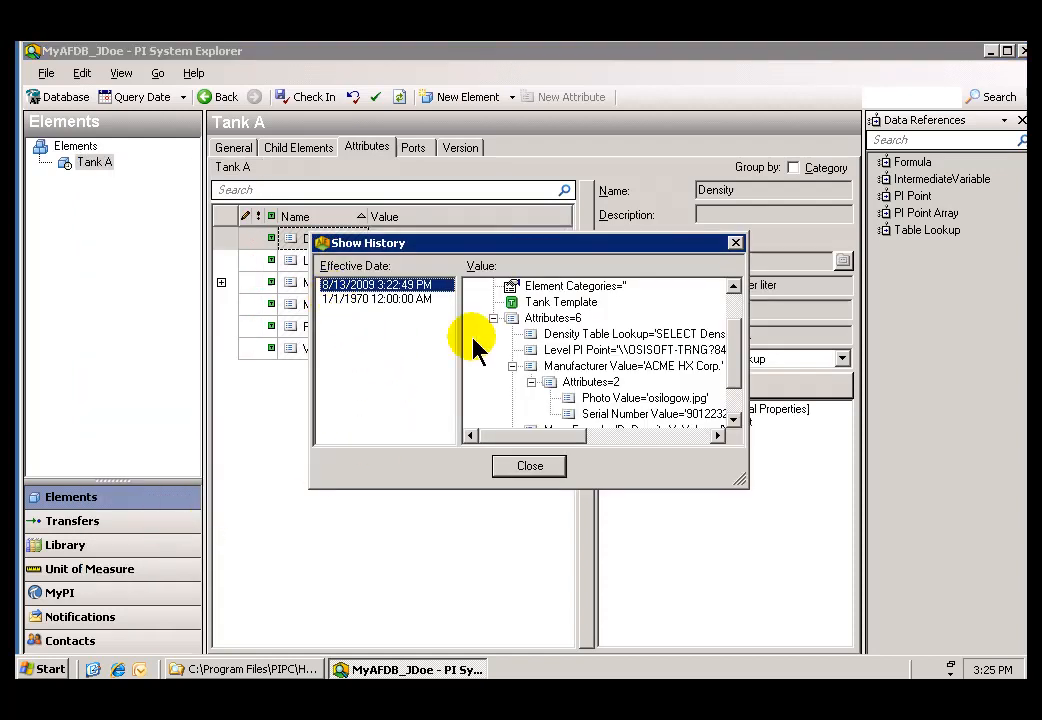
click(356, 299)
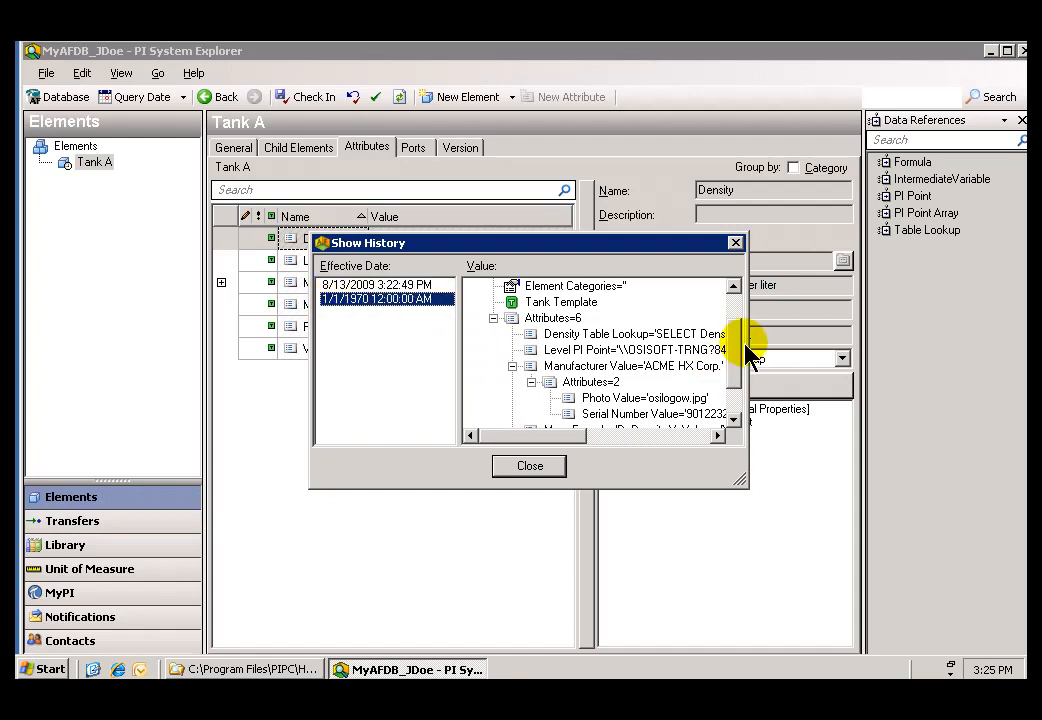
drag(737, 358, 737, 385)
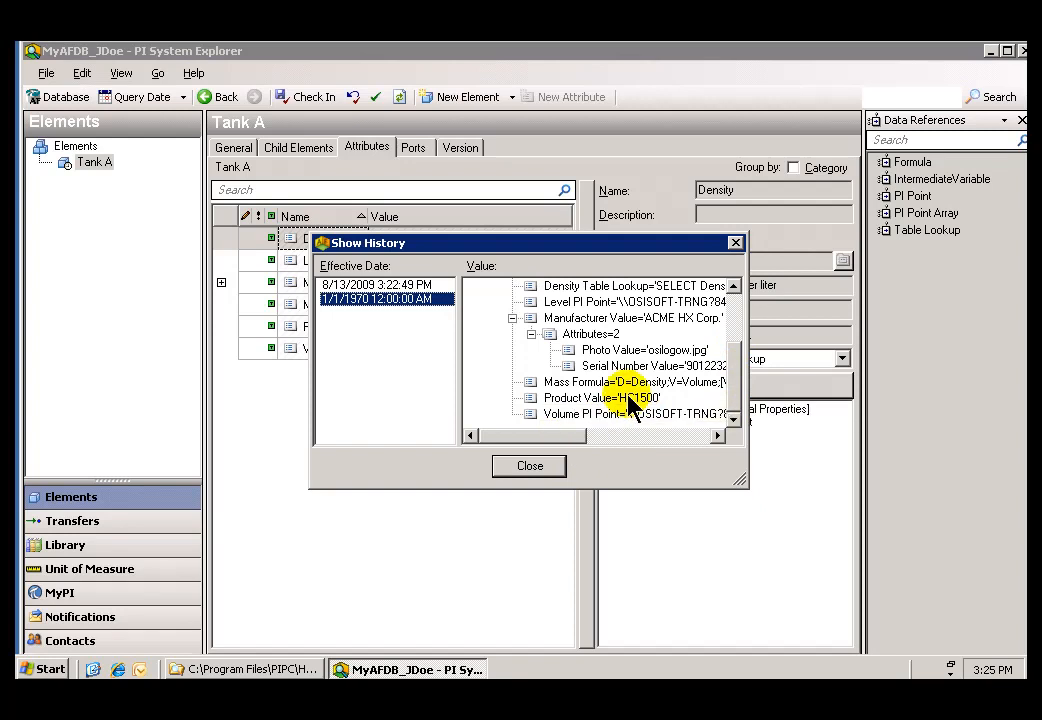
click(367, 286)
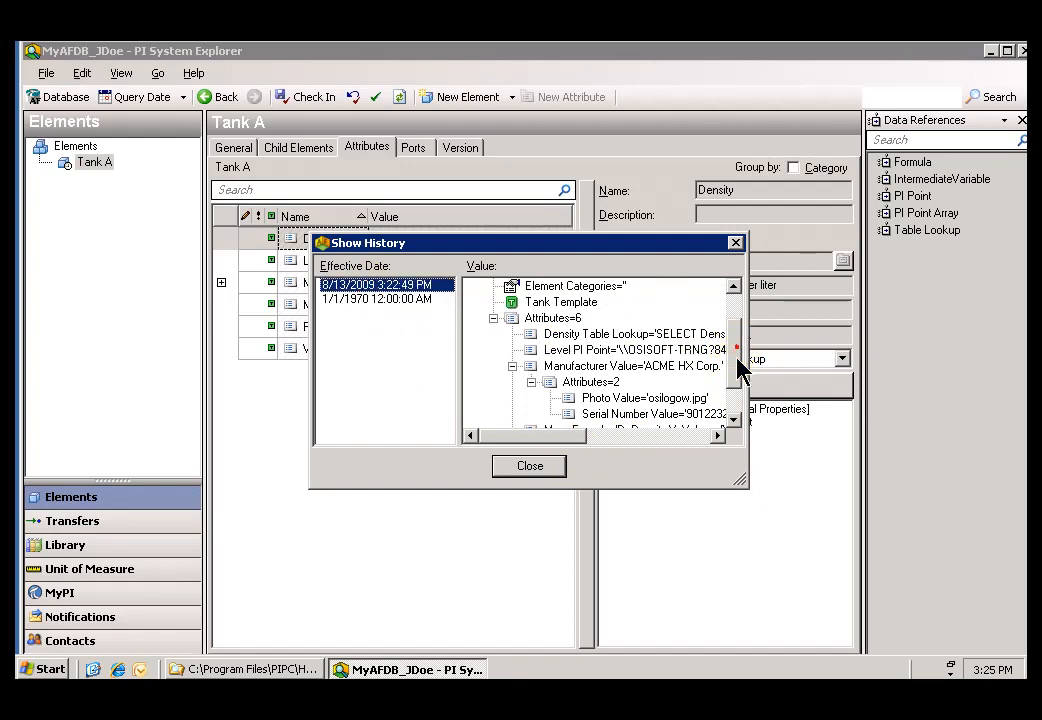
drag(740, 354, 736, 395)
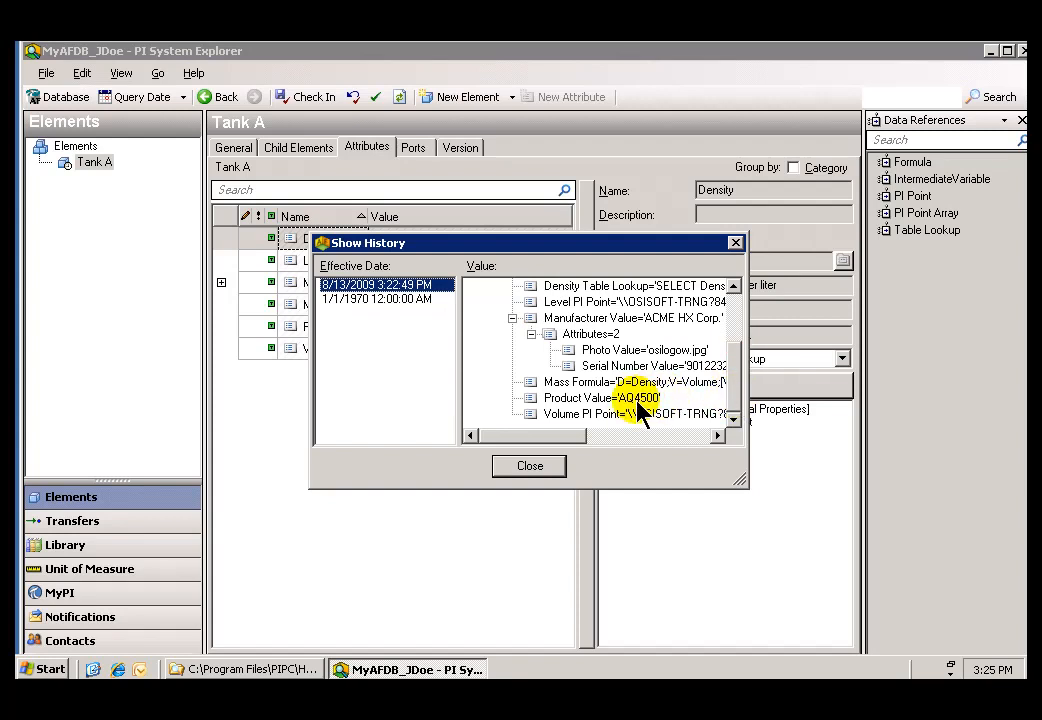
click(518, 470)
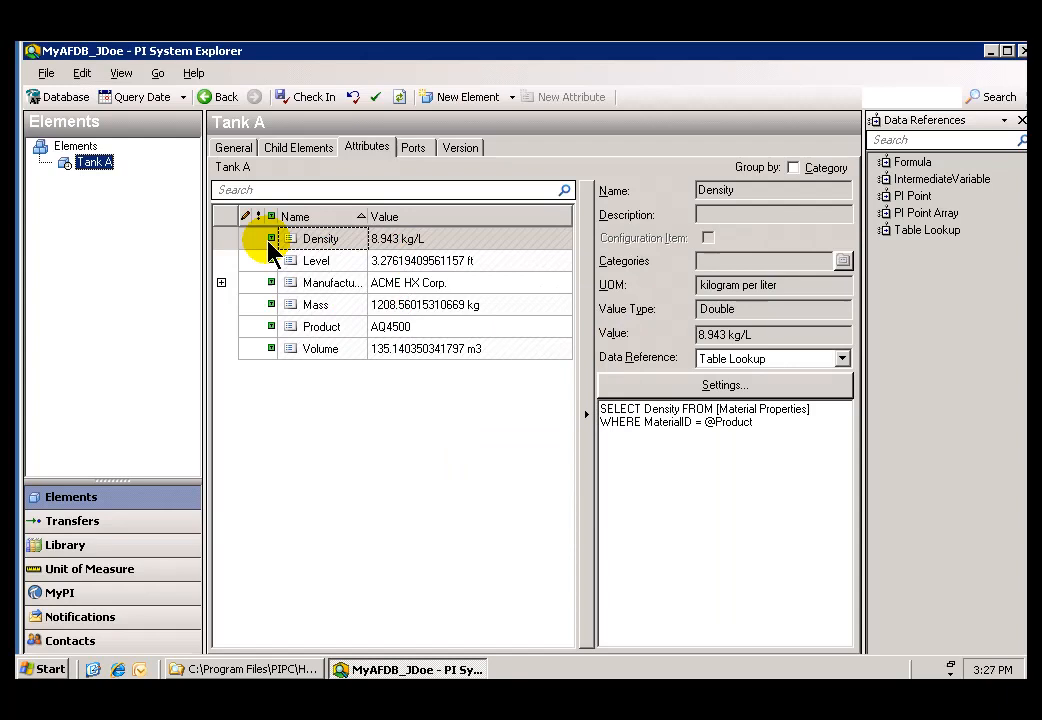
Step: Check the Product and Density values of Tank A at the current query date
click(130, 100)
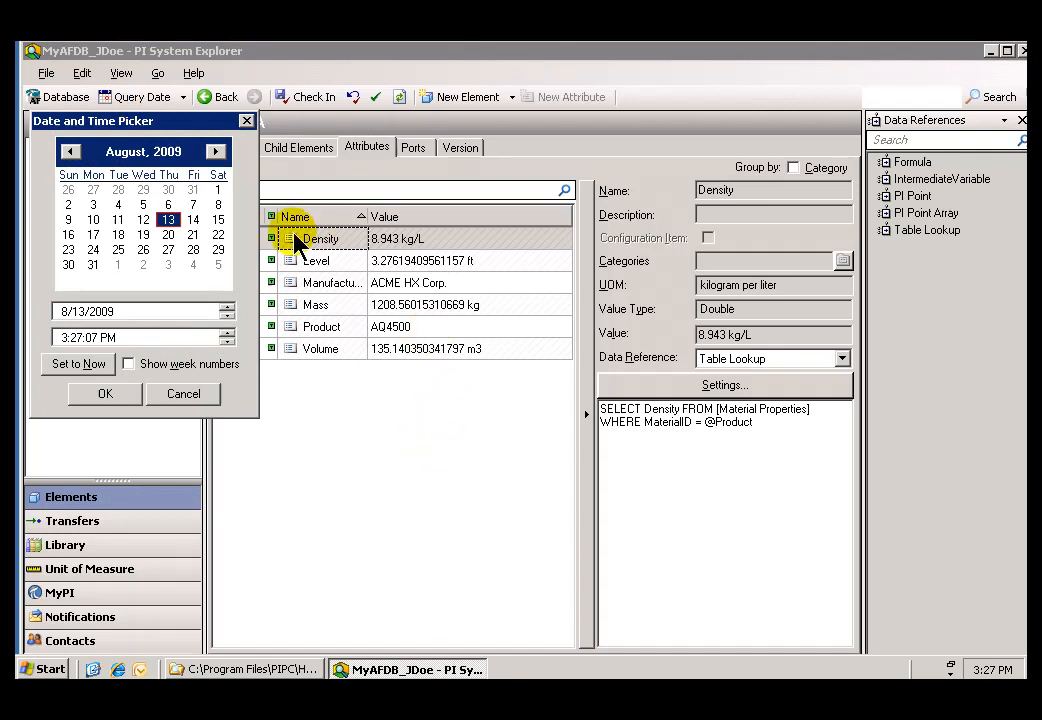
click(183, 393)
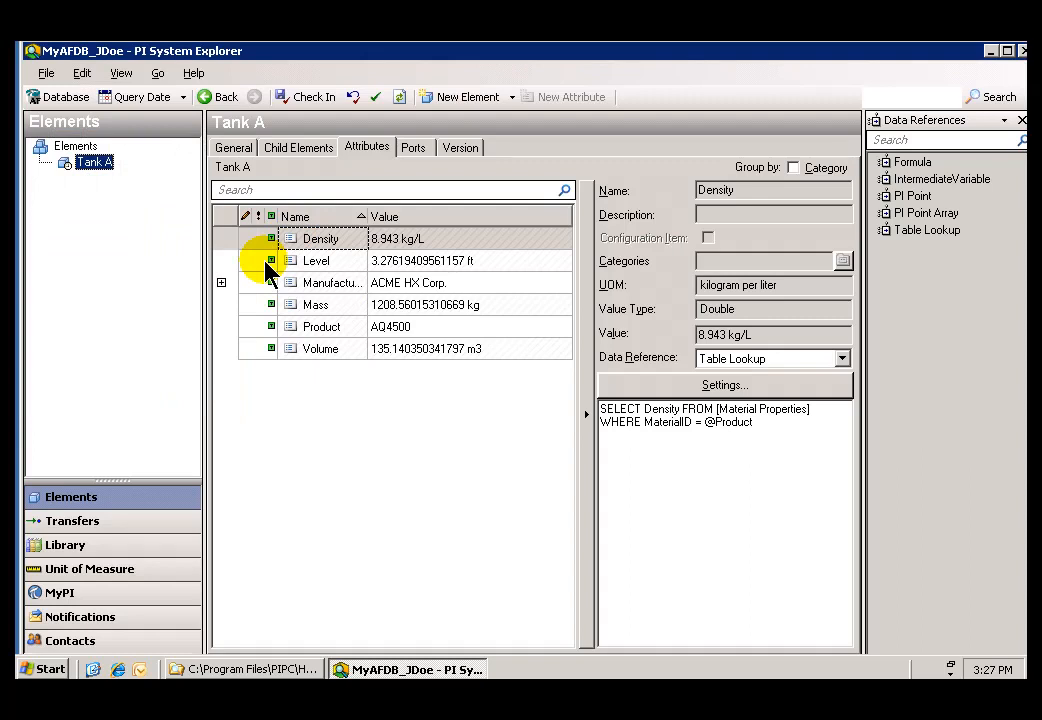
click(393, 330)
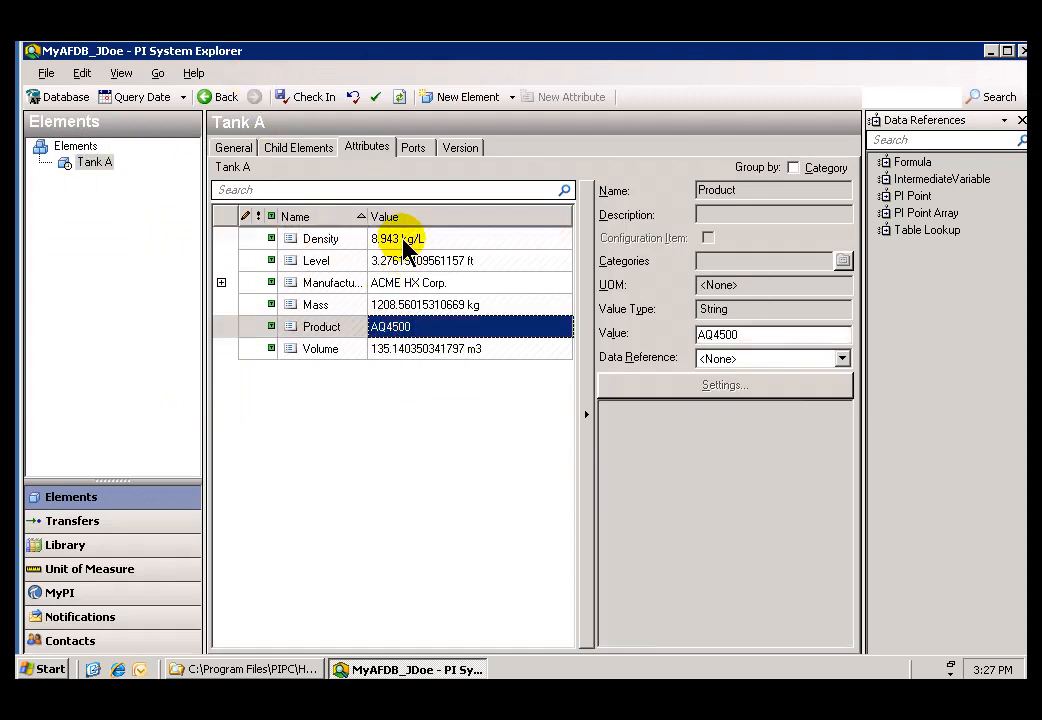
click(407, 243)
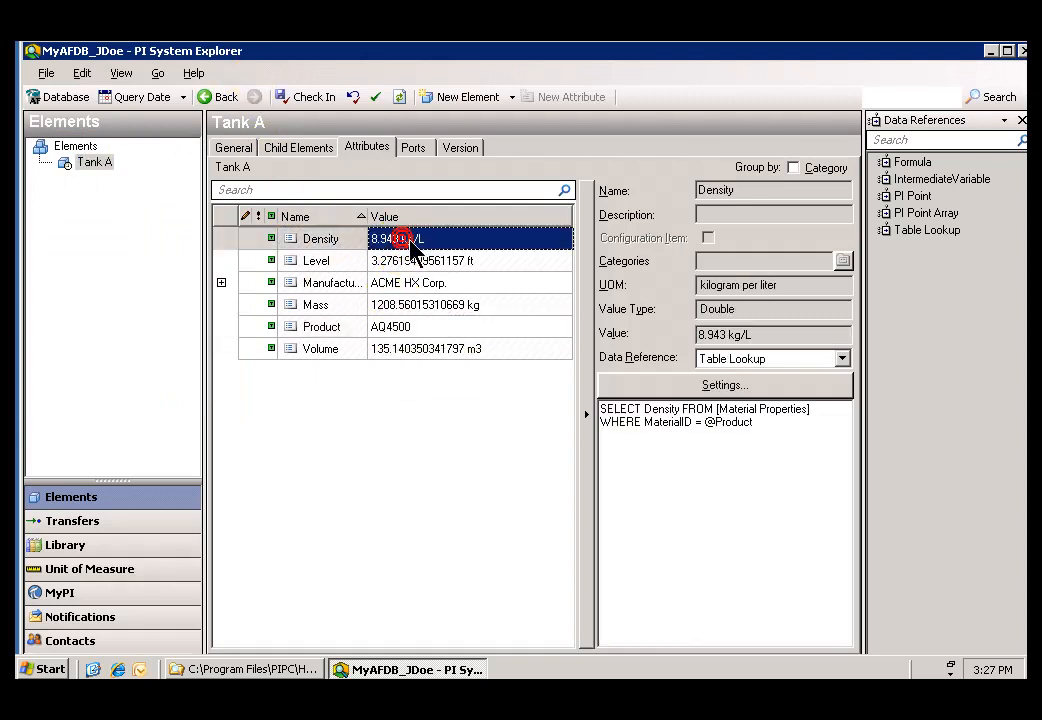
Step: Change the database query date to 7/1/2007, keeping the time at 3:27:24 PM
click(153, 98)
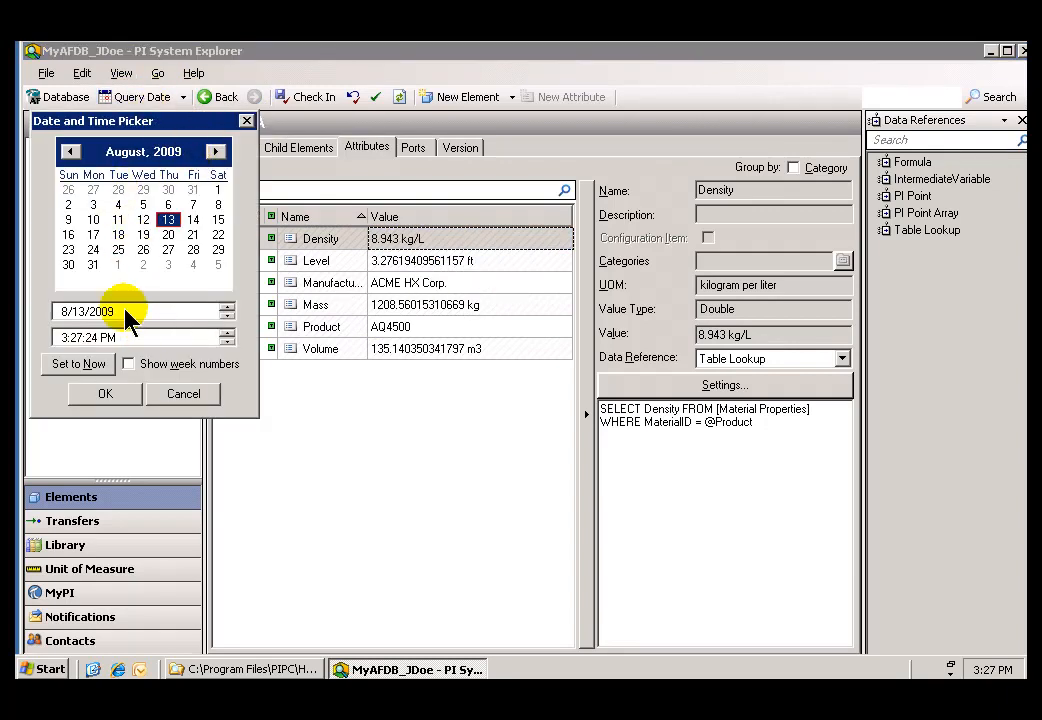
click(227, 318)
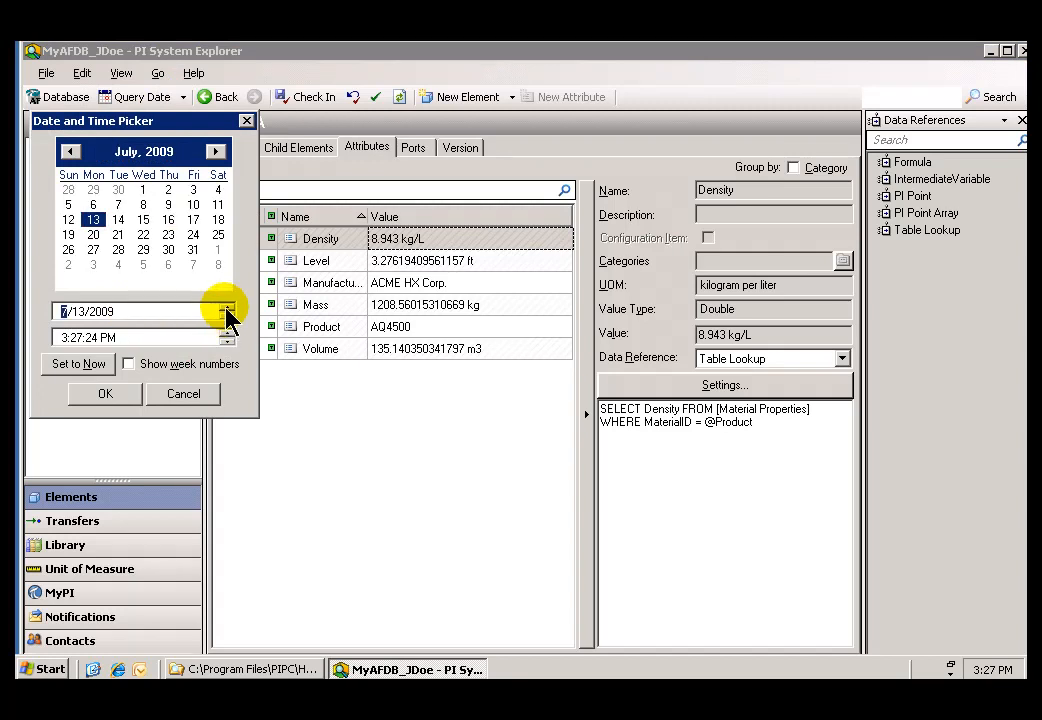
click(104, 311)
click(227, 309)
click(227, 307)
click(227, 307)
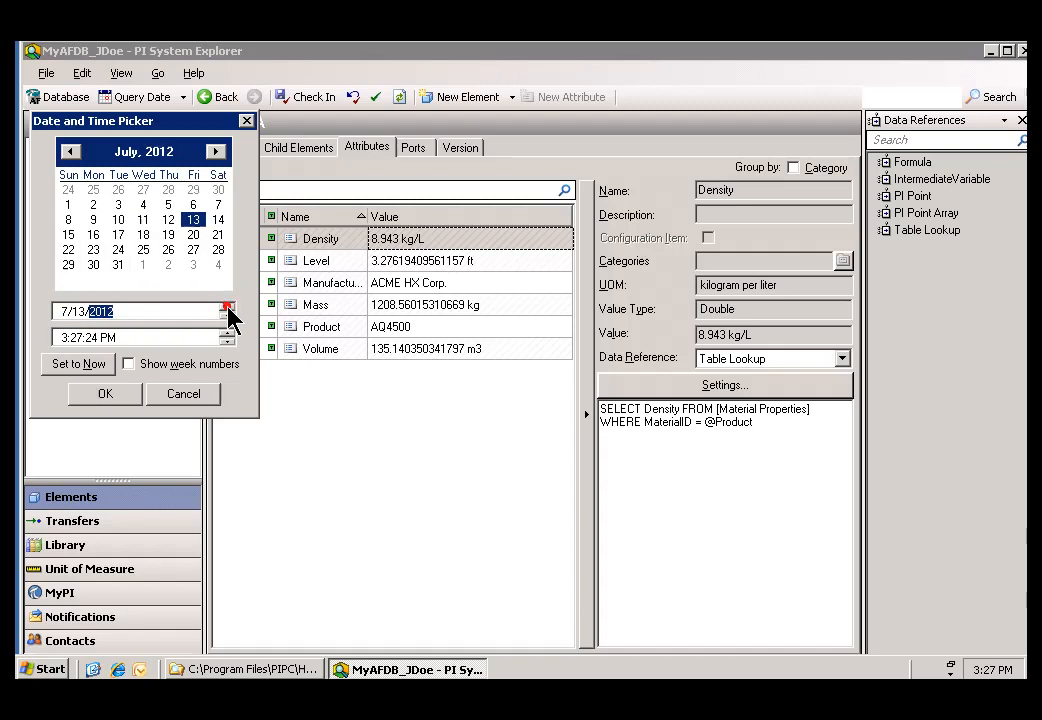
click(227, 318)
click(227, 318)
click(227, 318)
click(227, 318)
click(227, 318)
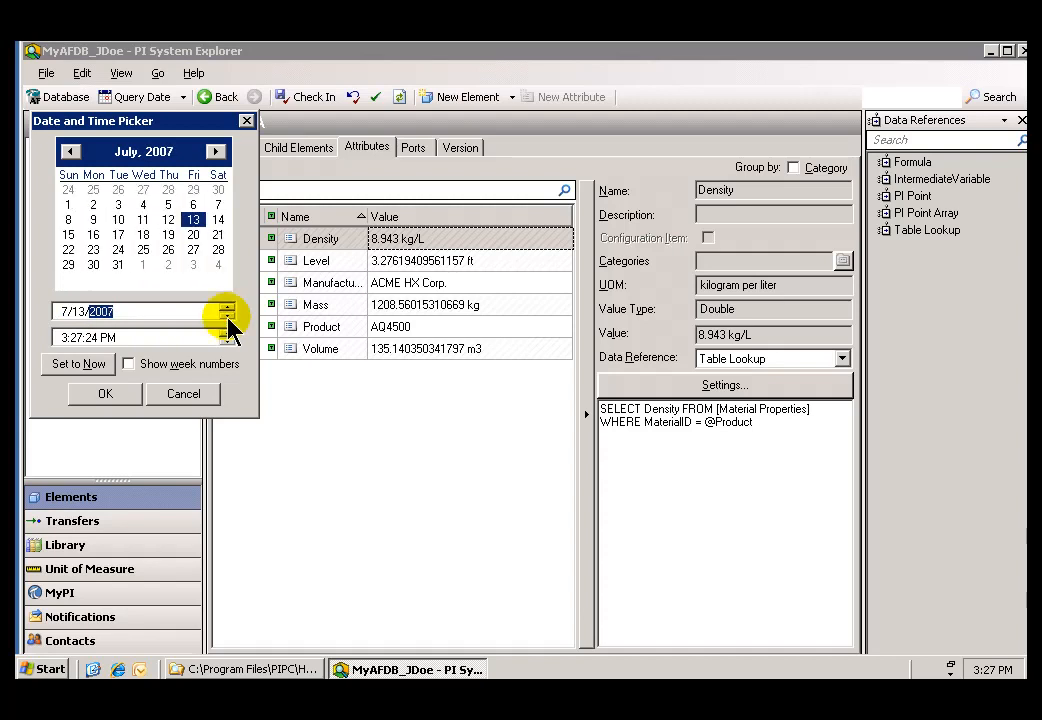
click(70, 204)
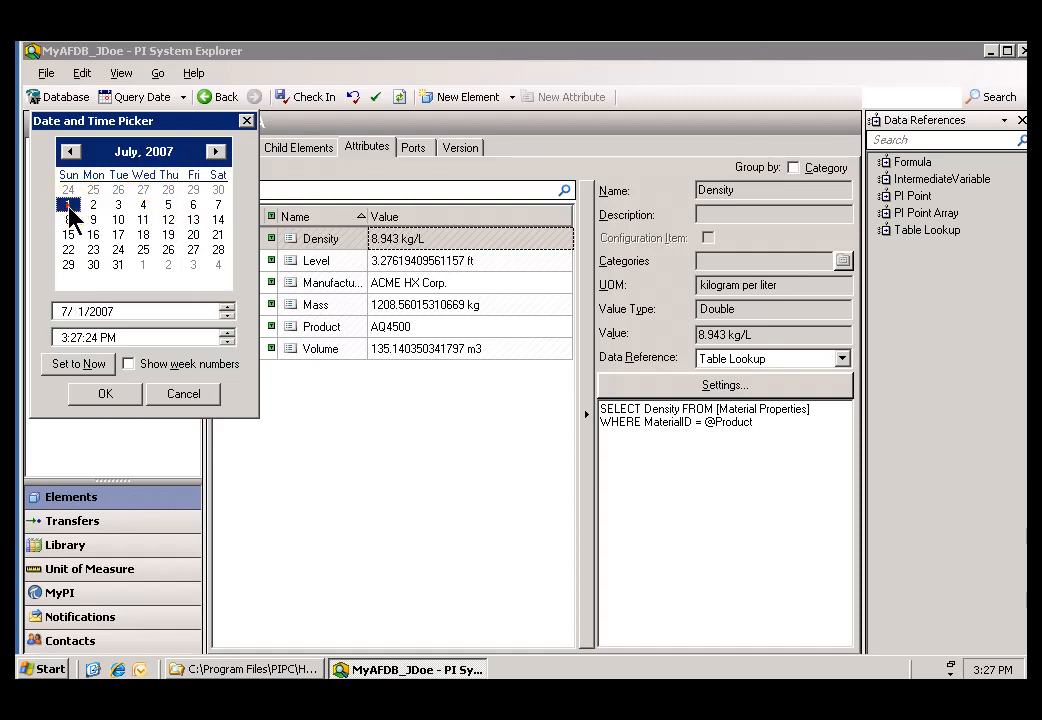
click(95, 393)
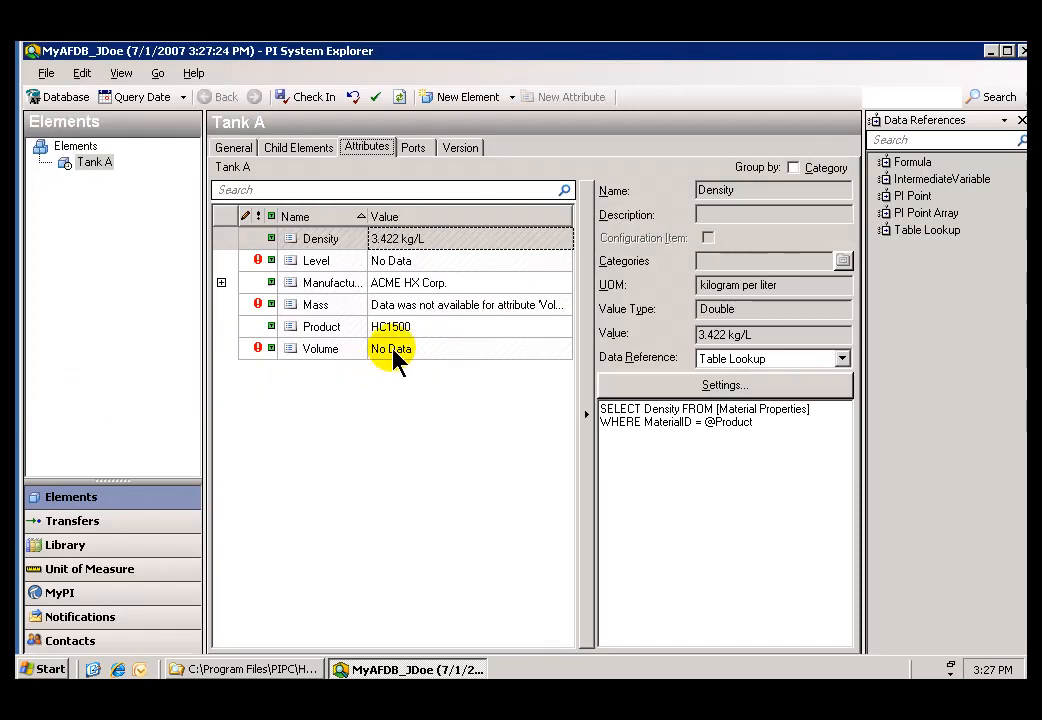
Step: Review Tank A's Product value and the version details in effect at the 7/1/2007 query date
mouse_move(398, 334)
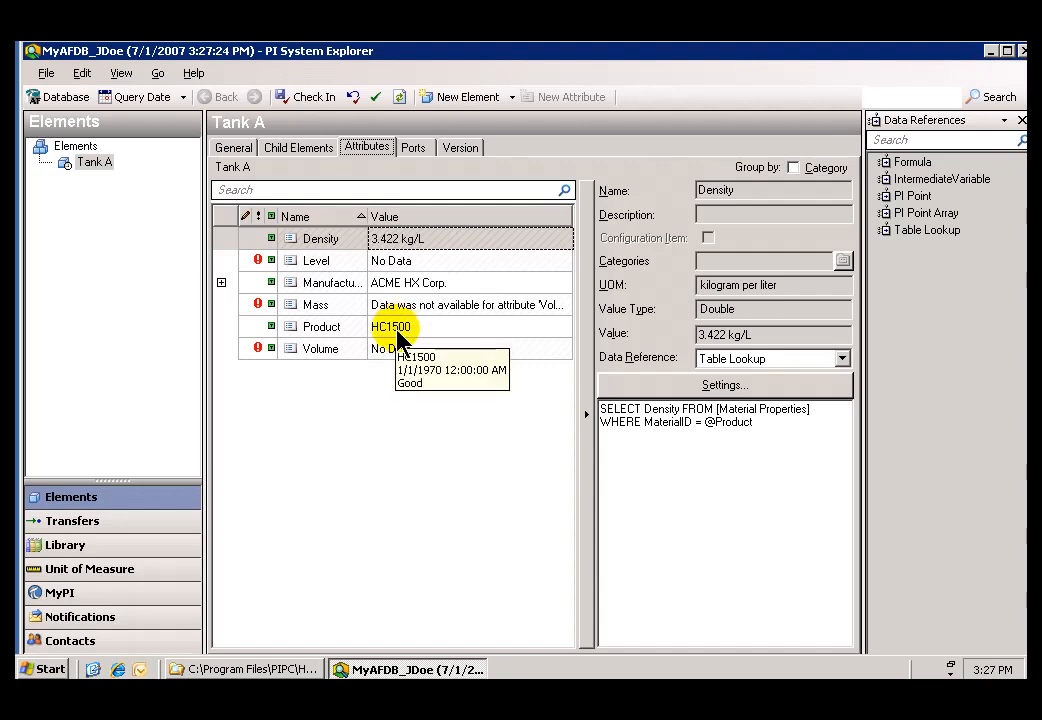
click(398, 334)
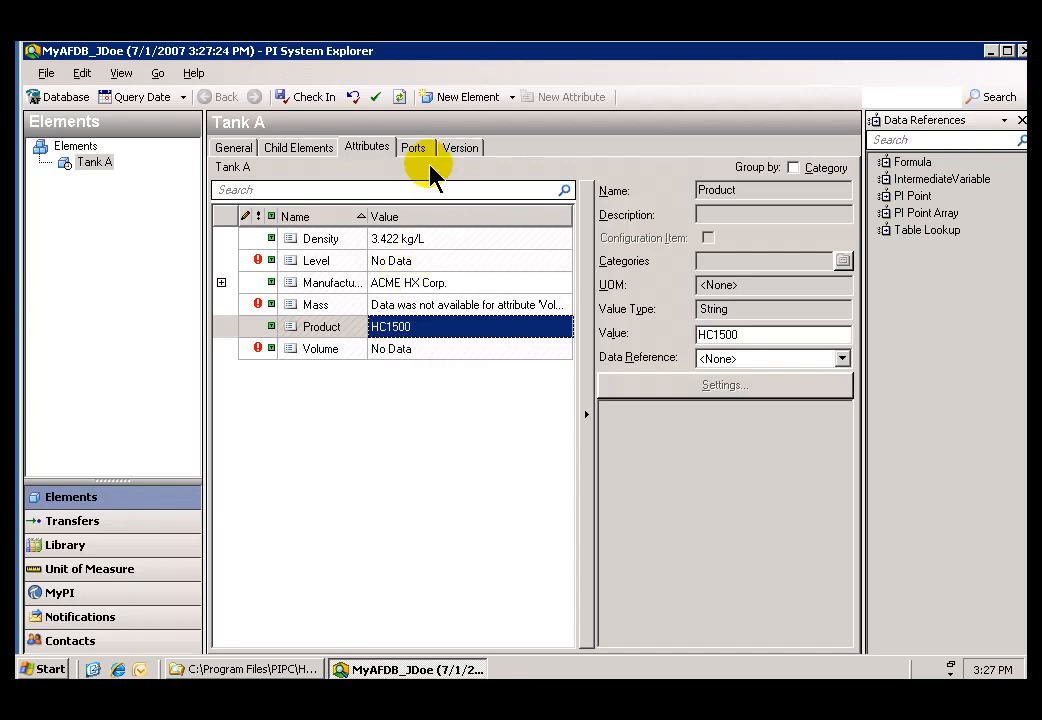
click(459, 152)
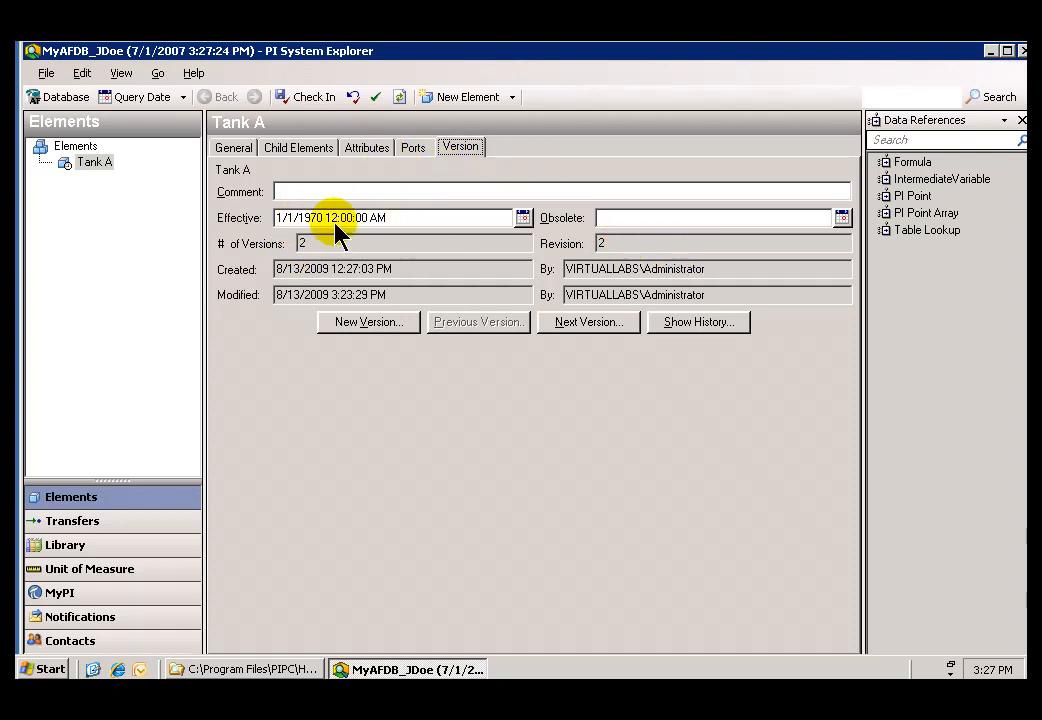
click(367, 148)
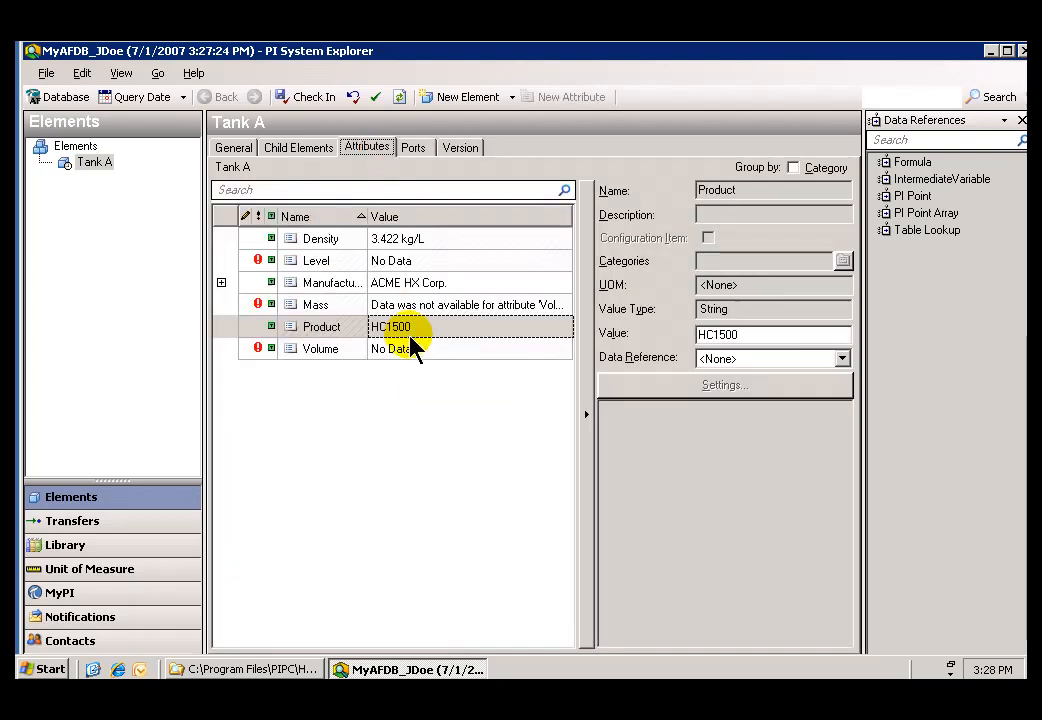
click(392, 328)
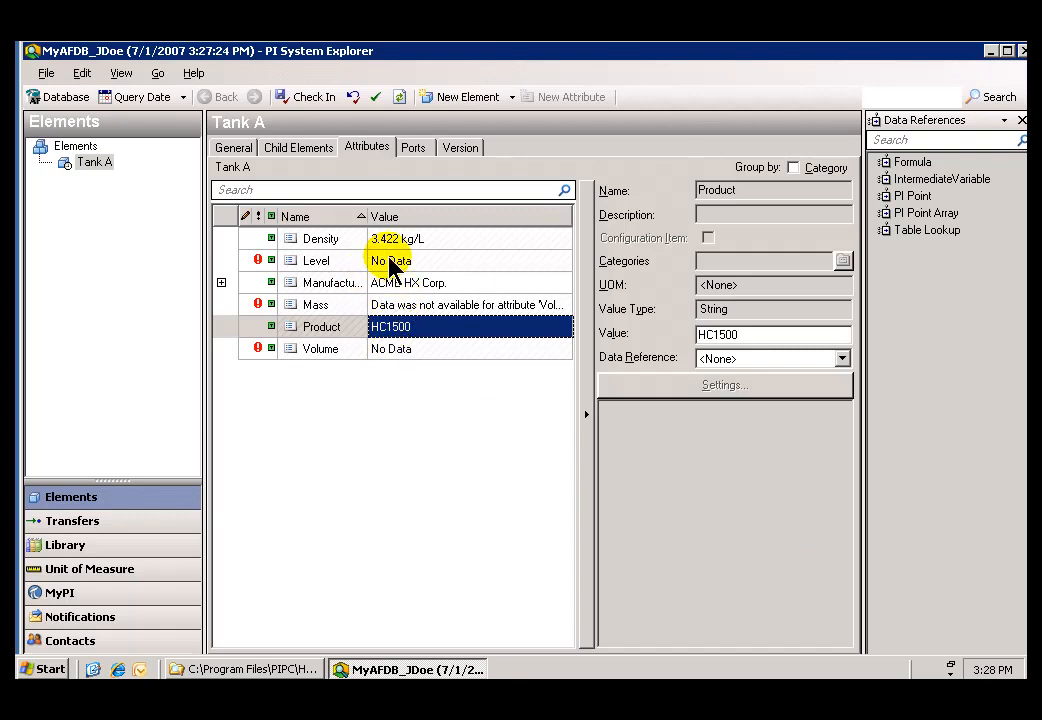
Step: Examine Tank A's Level, Mass and Volume values, including the Mass formula and the Volume data reference
mouse_move(399, 263)
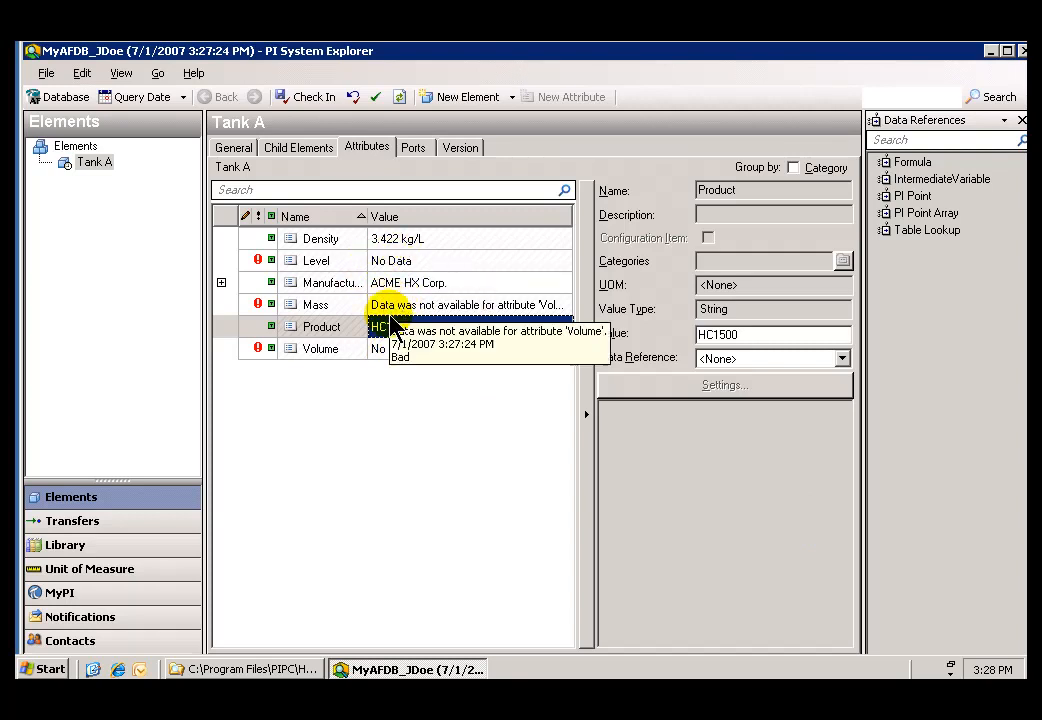
mouse_move(390, 352)
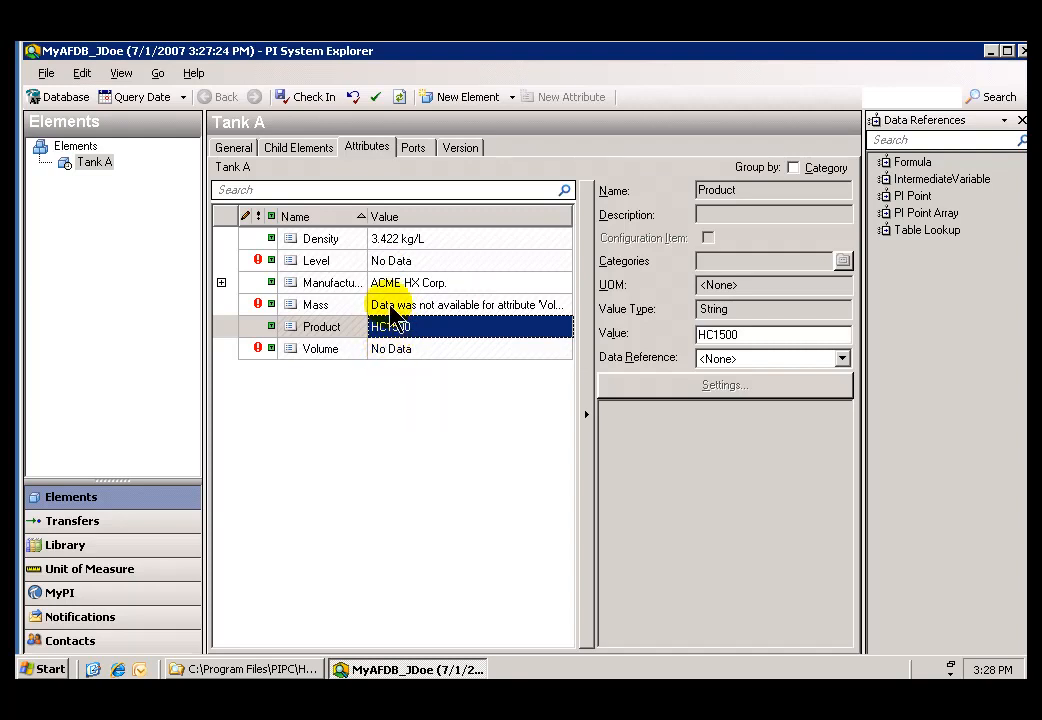
mouse_move(385, 312)
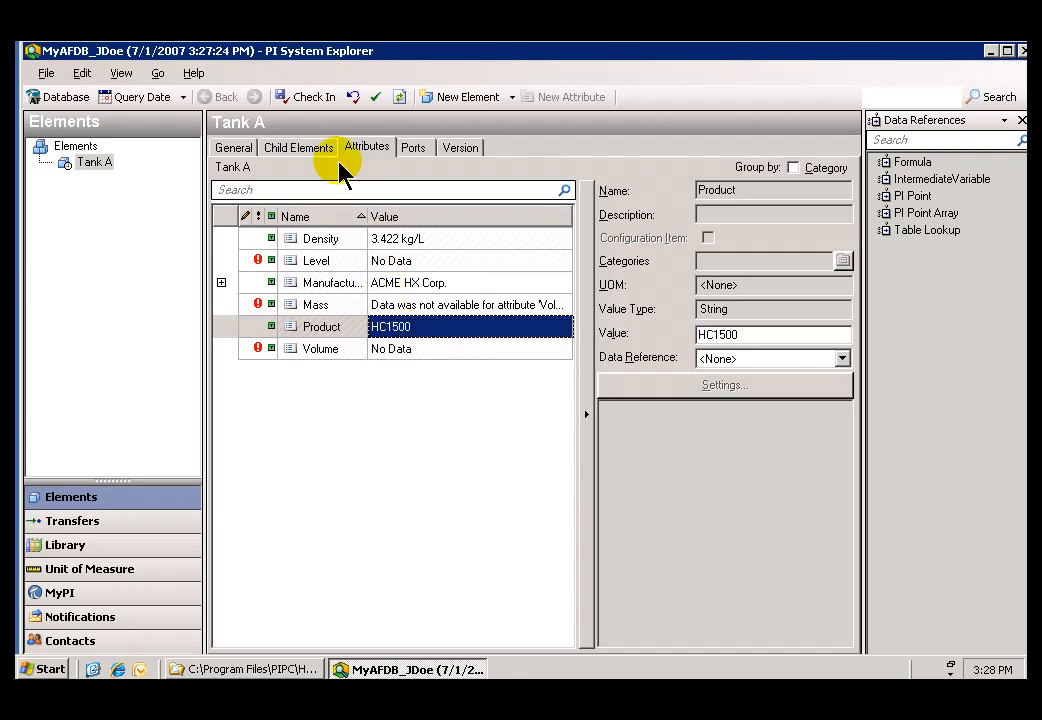
click(377, 308)
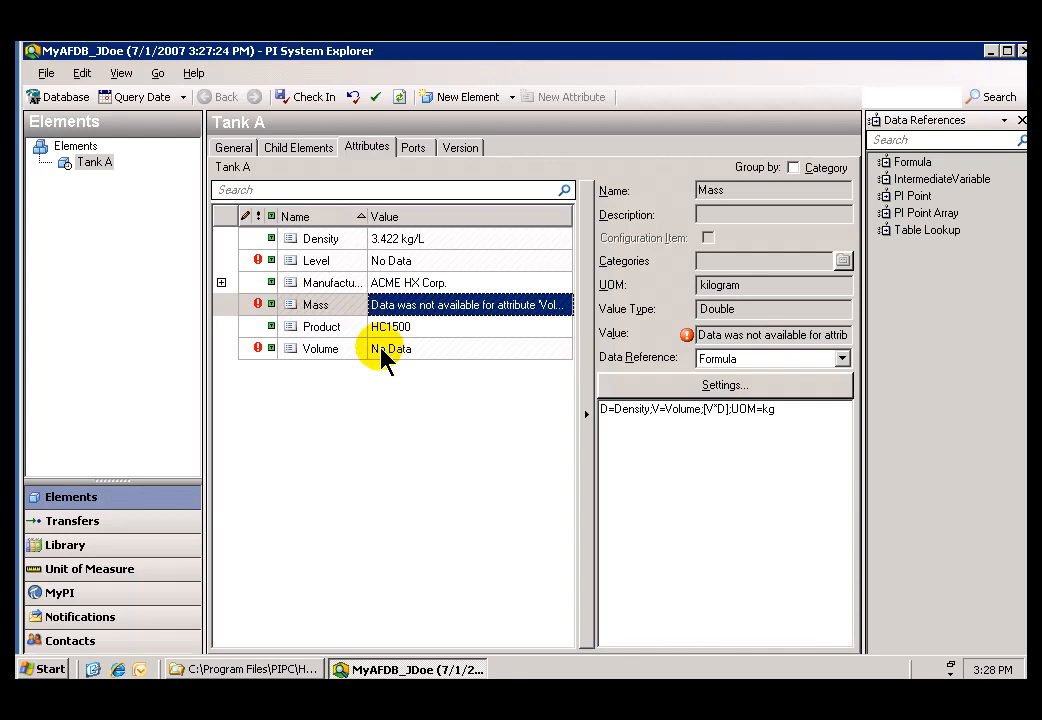
mouse_move(398, 309)
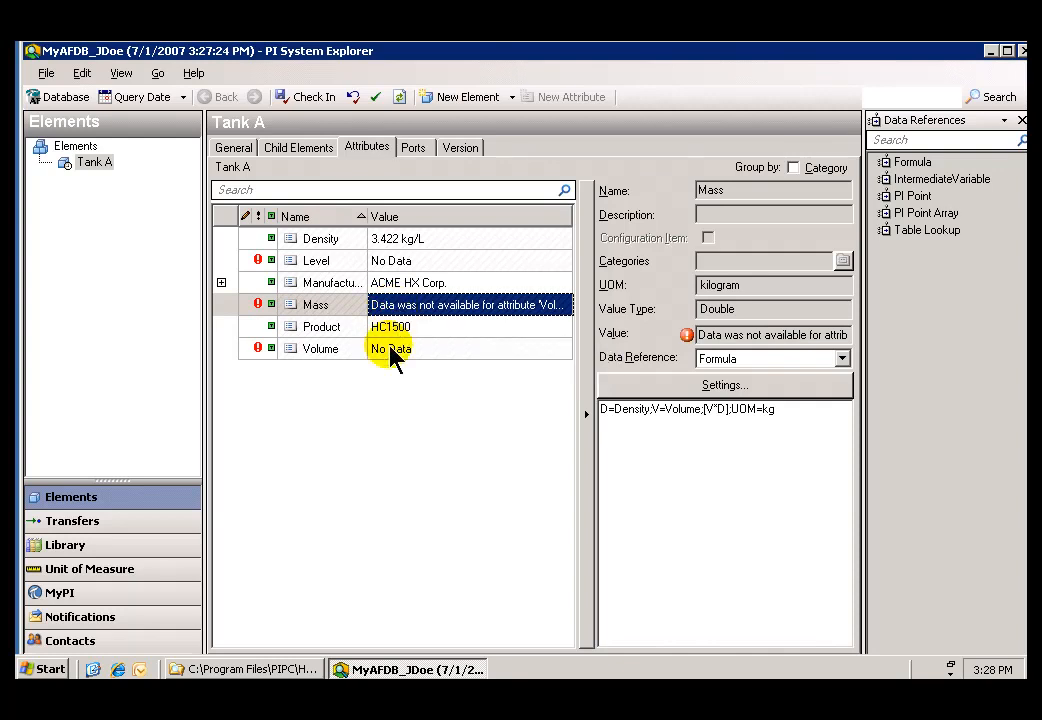
click(393, 352)
mouse_move(435, 355)
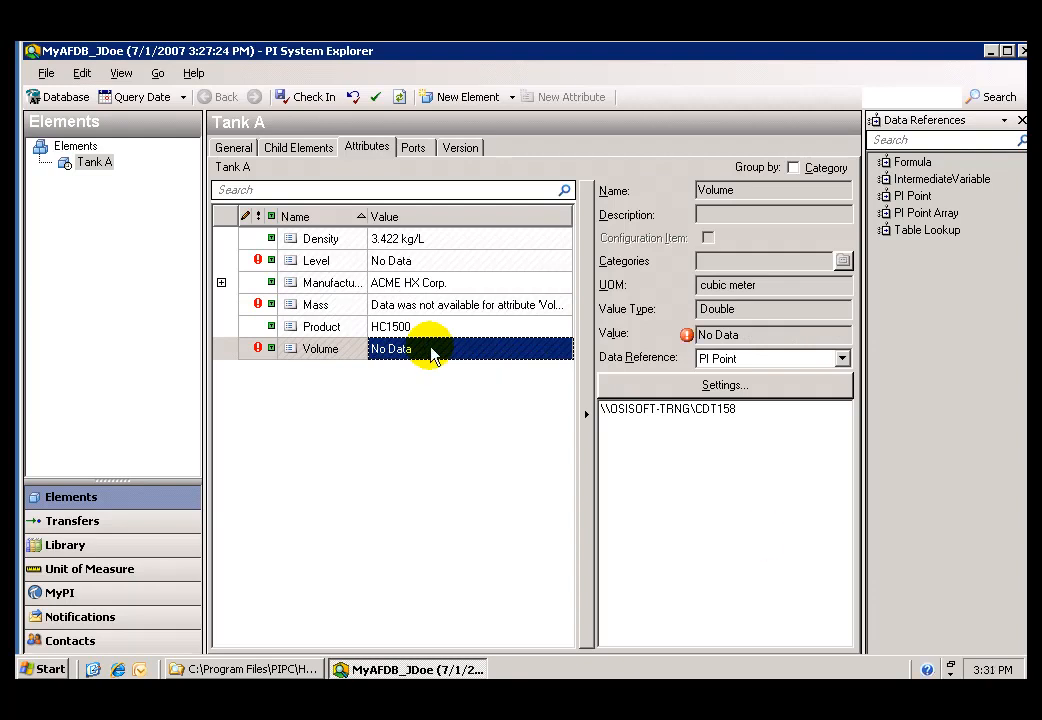
Step: Set the query date back to the current date and time and review Tank A's attribute values
click(143, 97)
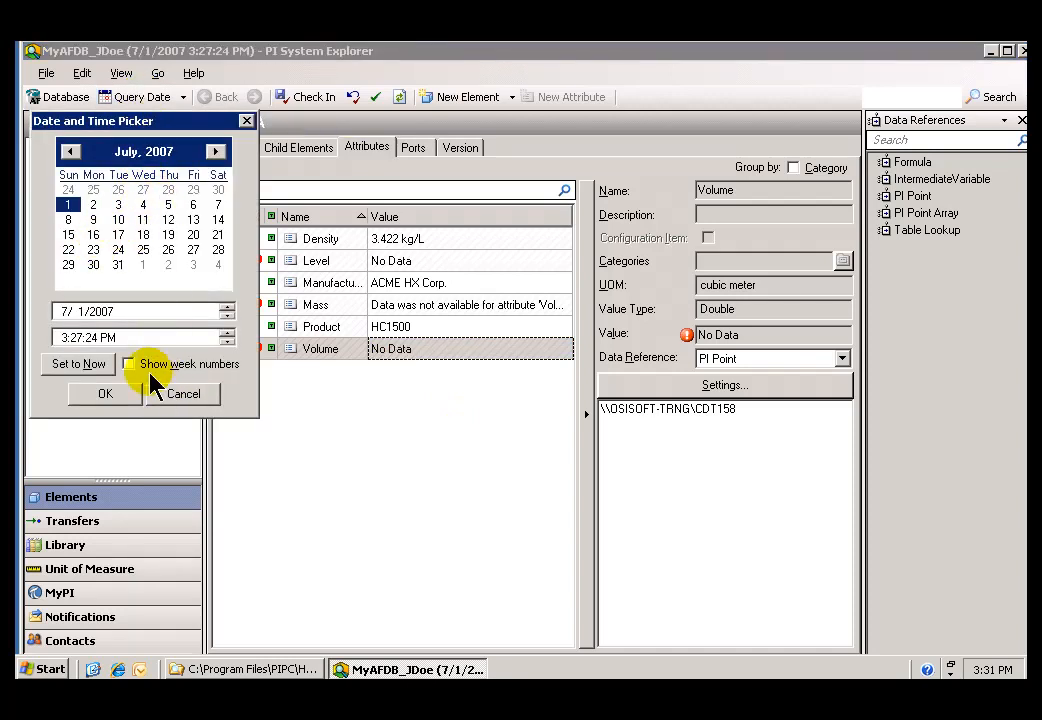
click(82, 365)
click(105, 394)
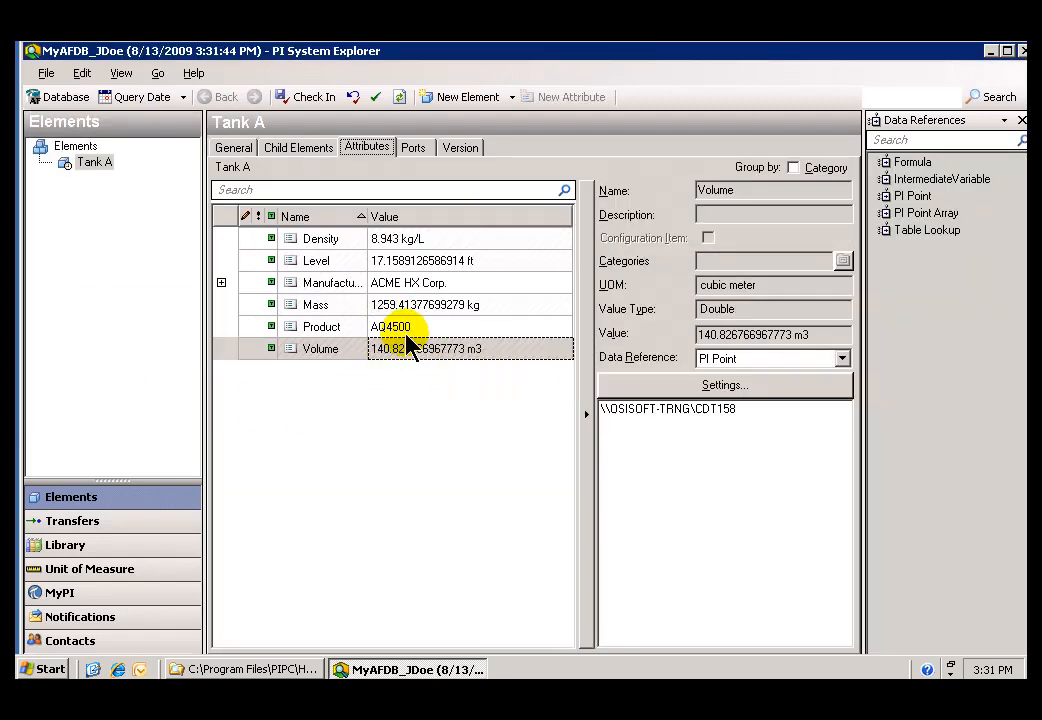
mouse_move(410, 340)
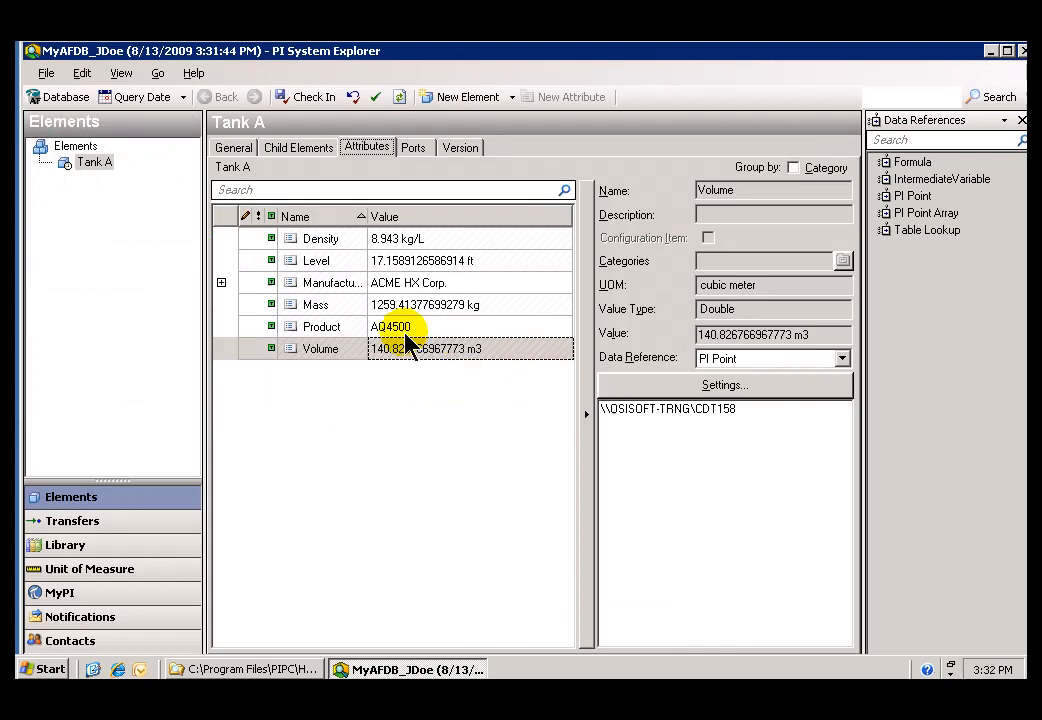
Step: Start PI ProcessBook and close the PIDEMO.PIW demo book
click(45, 670)
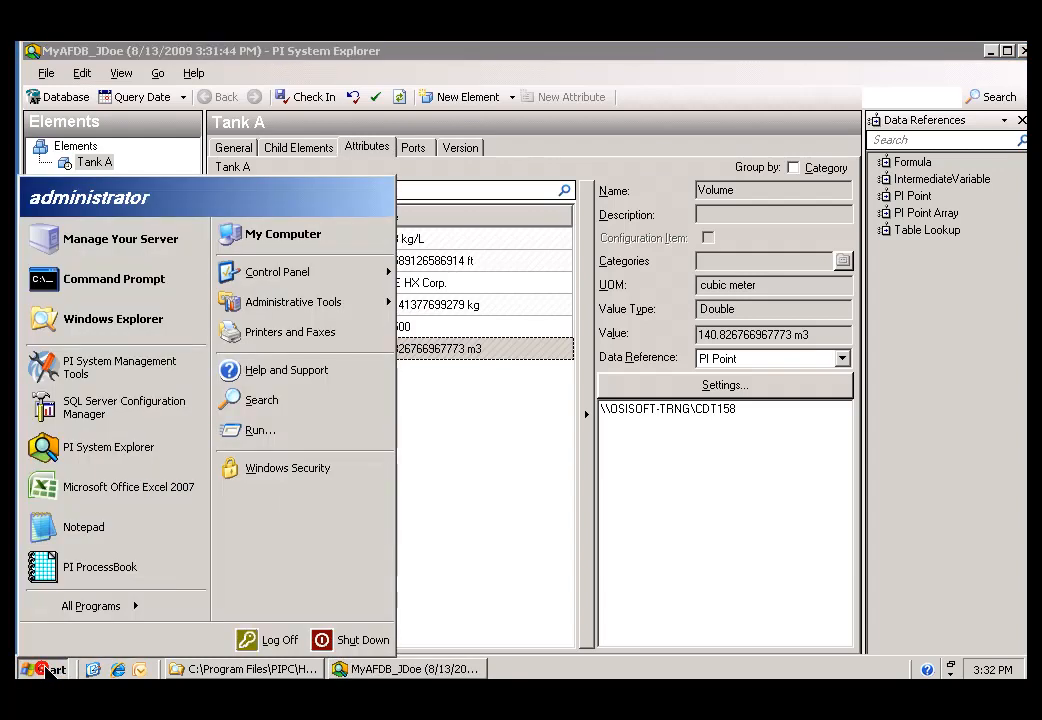
click(66, 578)
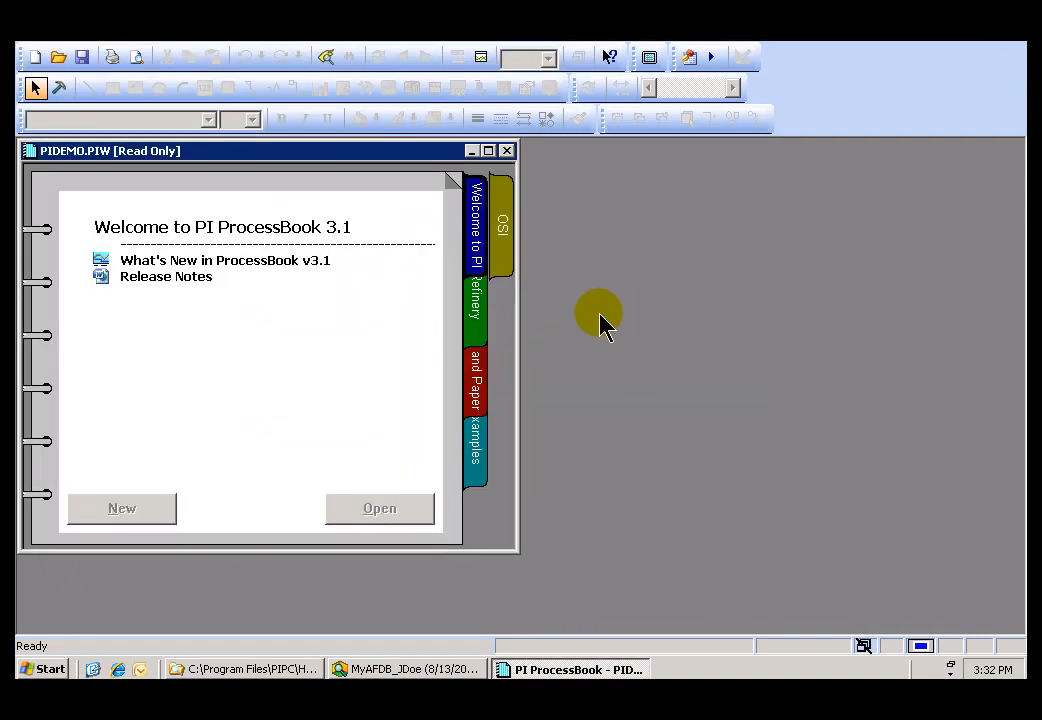
click(507, 152)
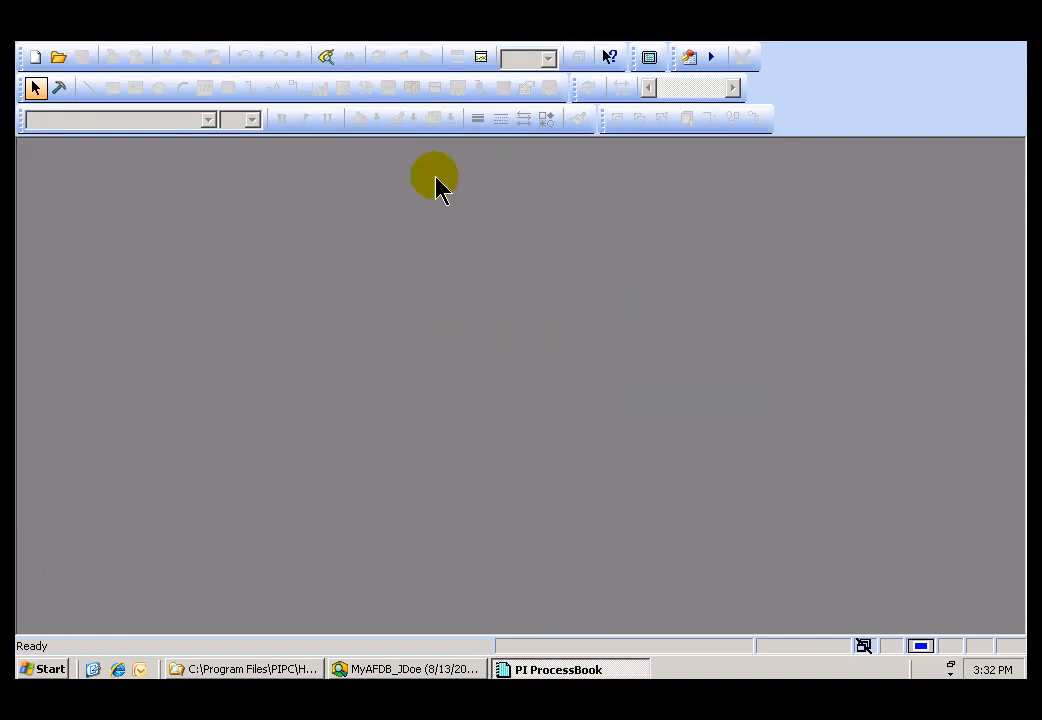
Step: Create a new ProcessBook Display (.pdi) file and maximize its window
click(40, 40)
click(57, 53)
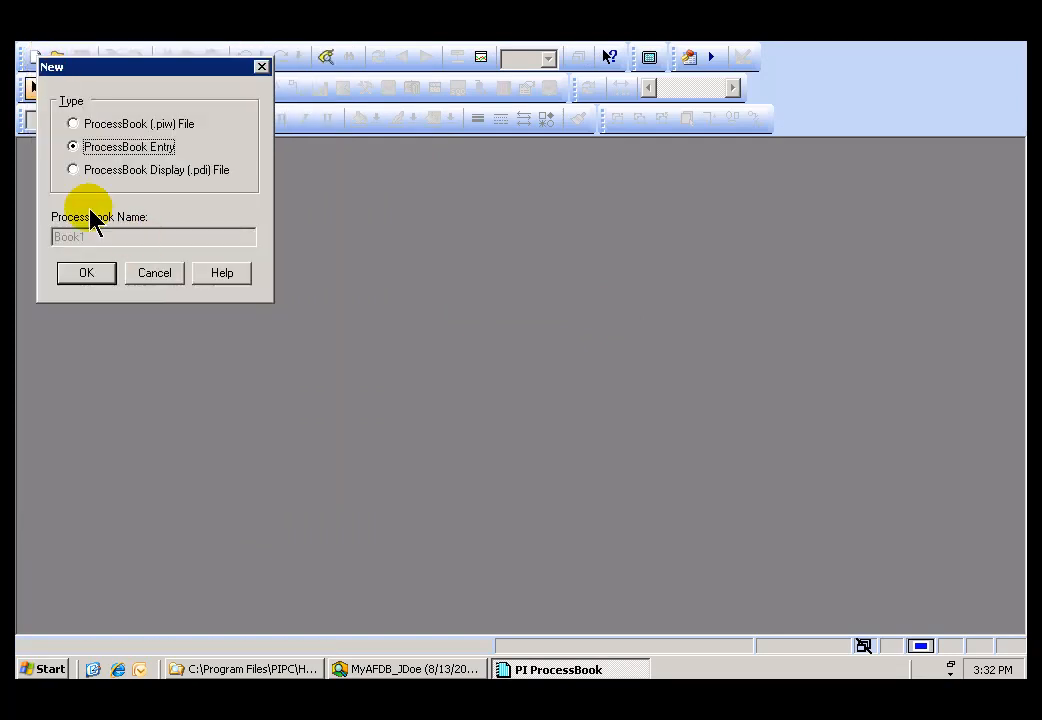
click(73, 170)
click(88, 275)
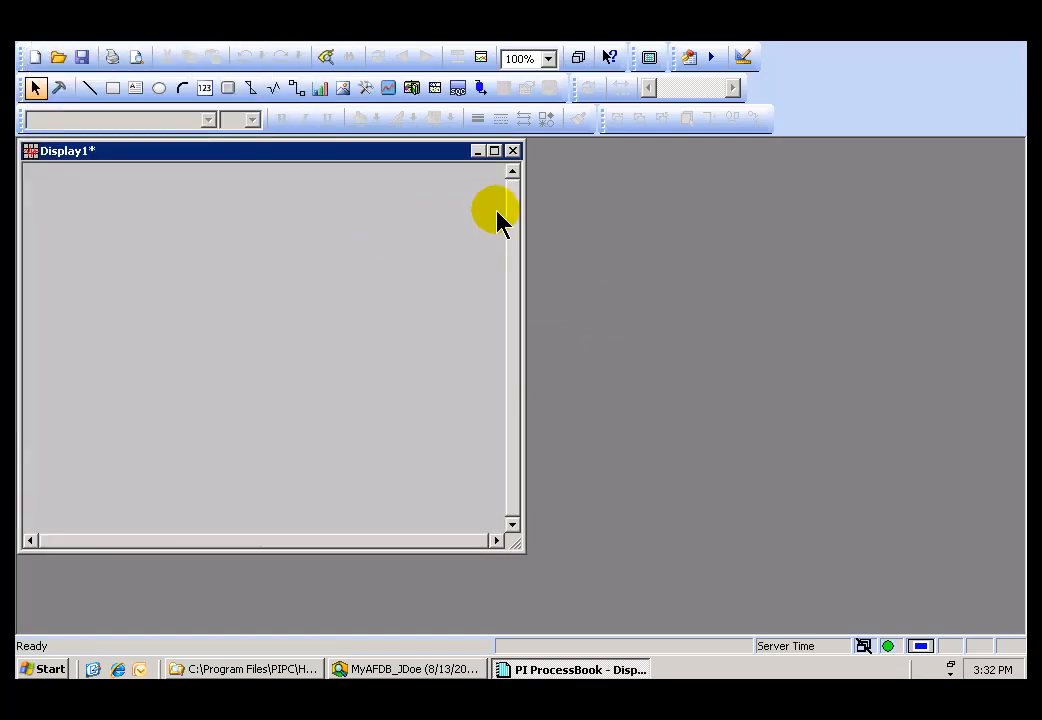
click(494, 151)
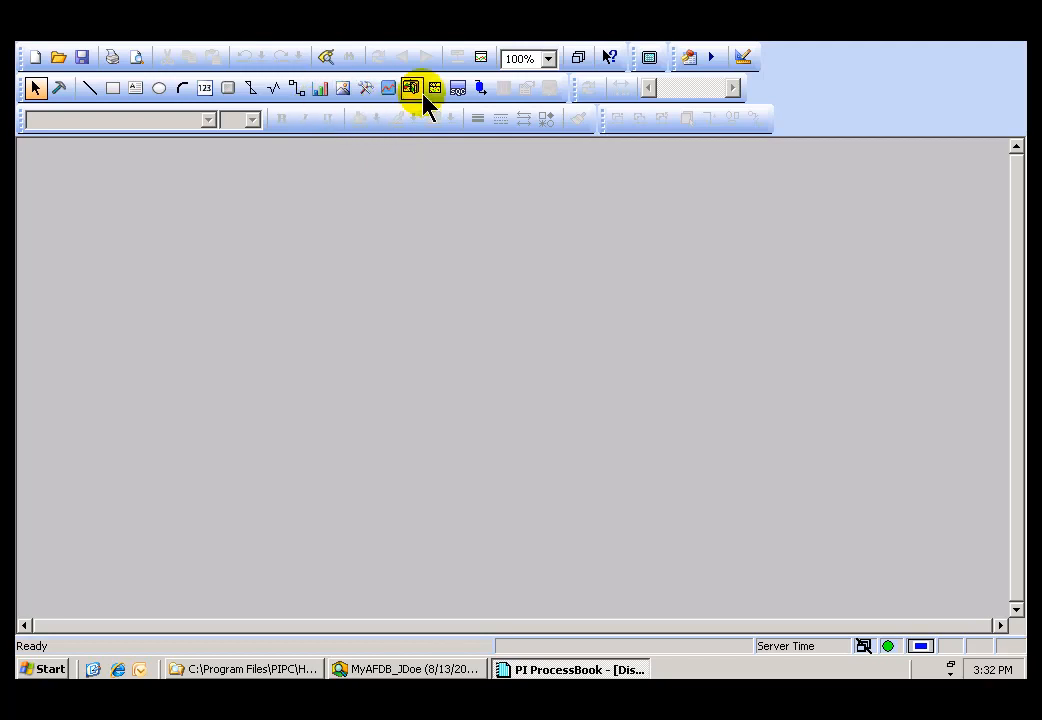
Step: Draw a wide trend across the upper part of the display and plot the tag CDT158 in it
click(389, 90)
drag(63, 175, 565, 321)
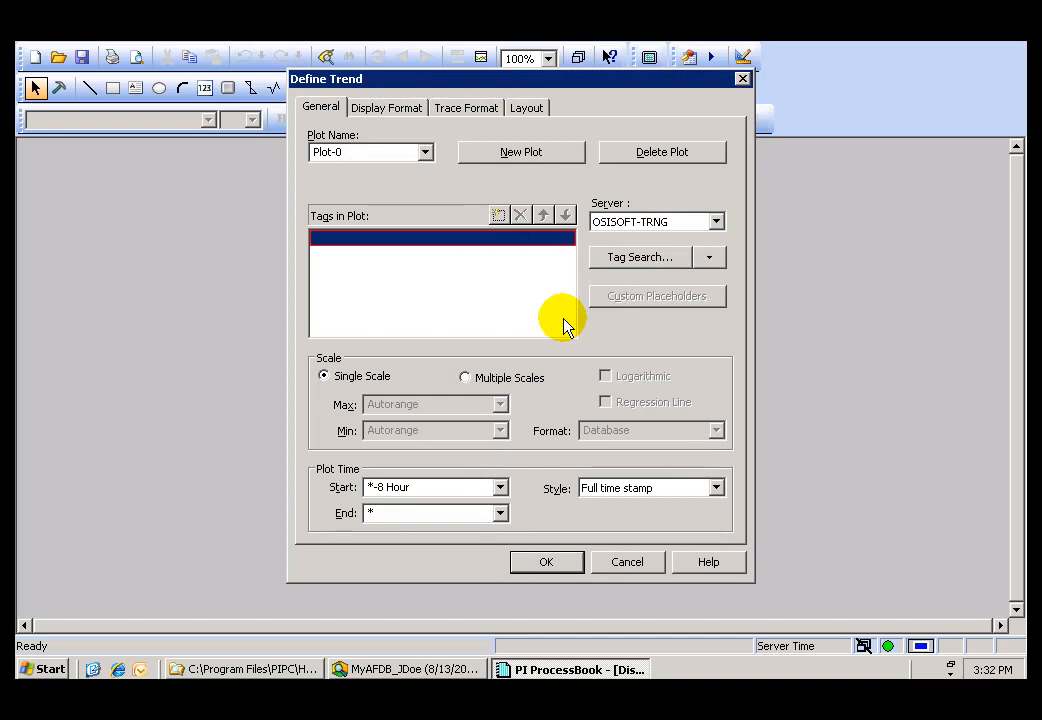
text(cdt158)
key(Return)
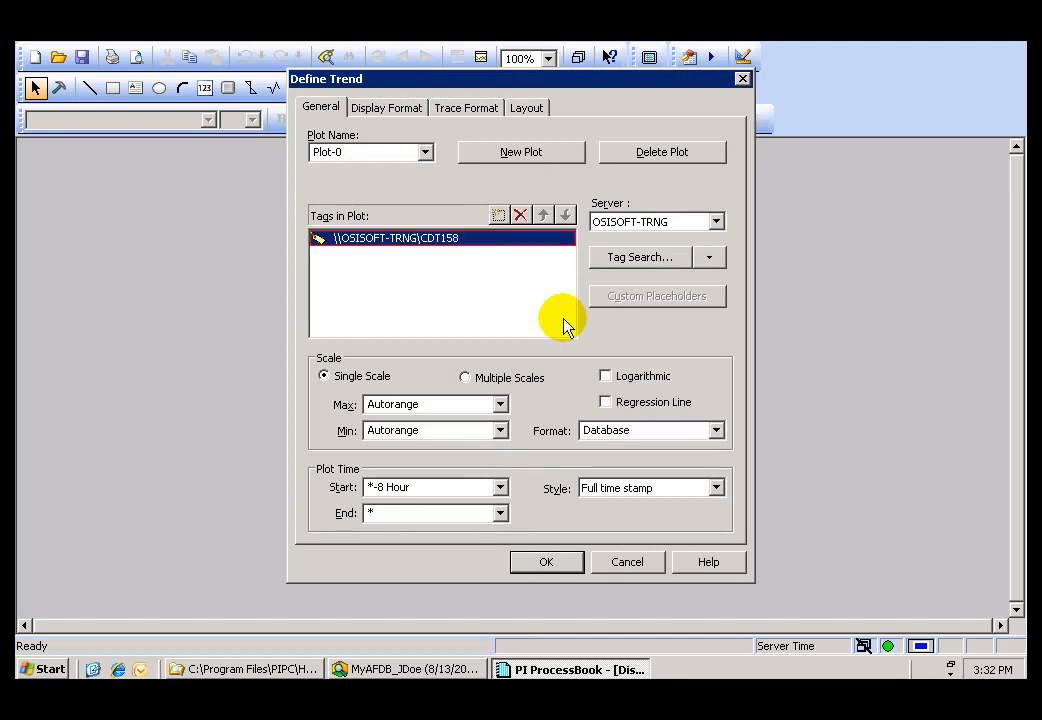
click(546, 562)
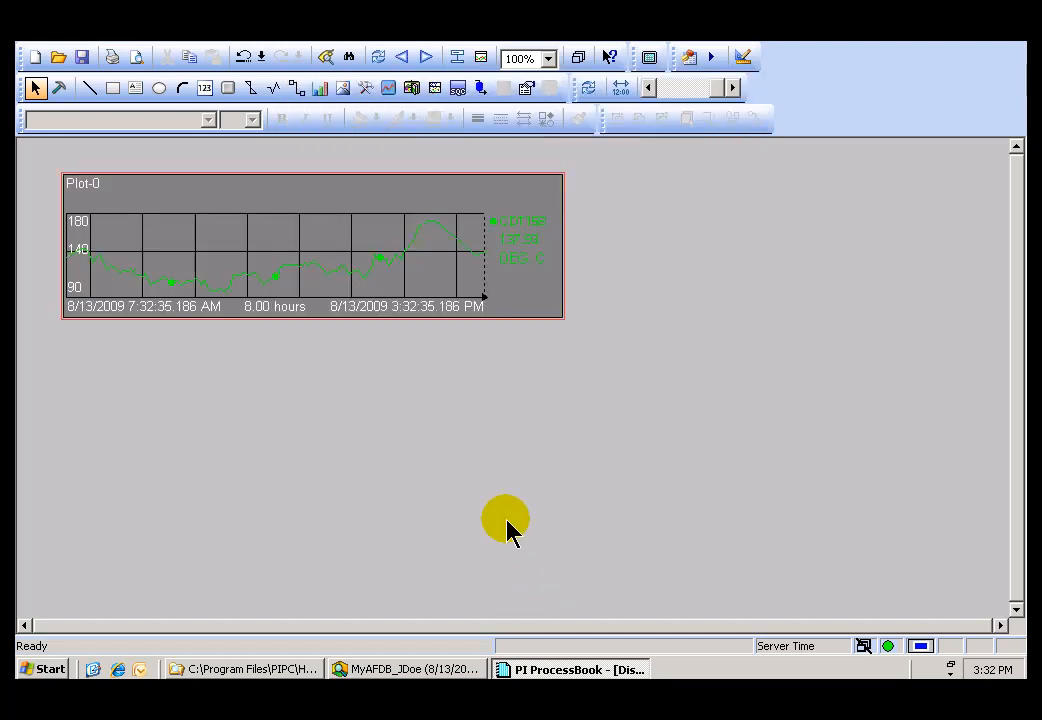
Step: Switch the display to build mode, connect the AF Browser to MyAFDB_JDoe on OSISOFT-TRNG and select the Tank A element
click(60, 87)
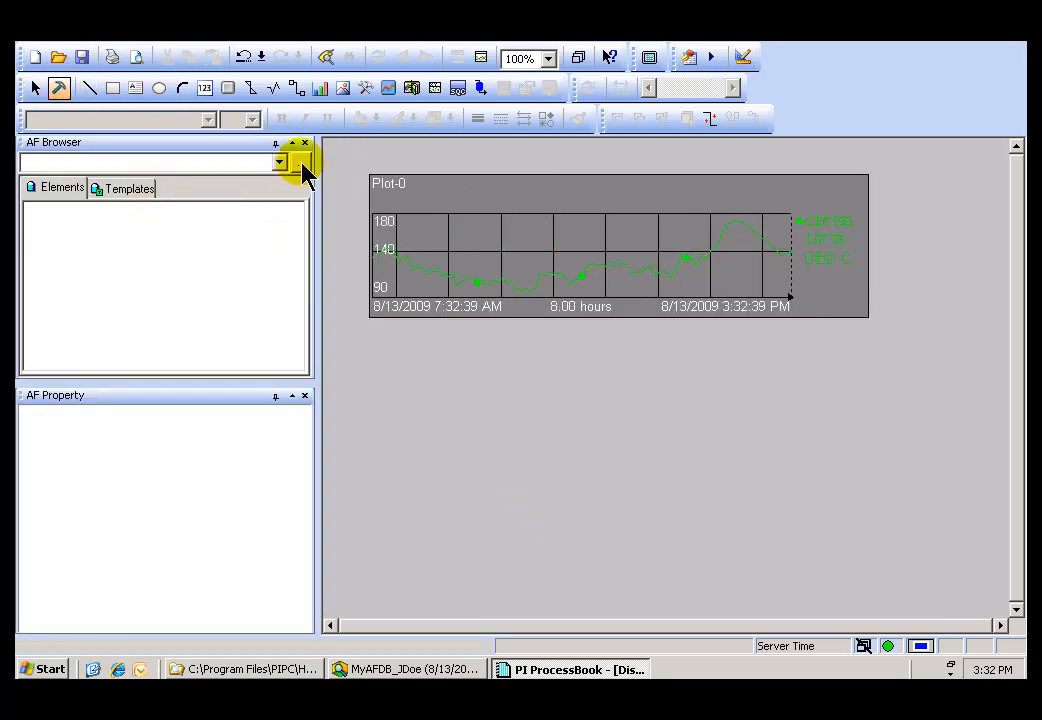
click(300, 162)
click(701, 214)
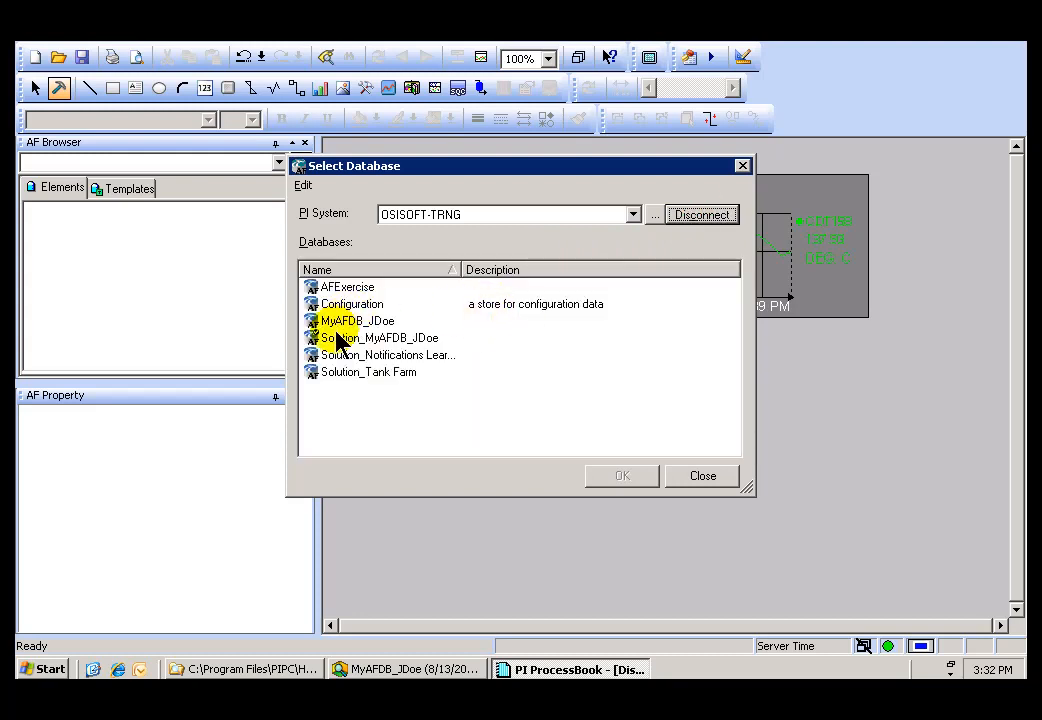
click(318, 321)
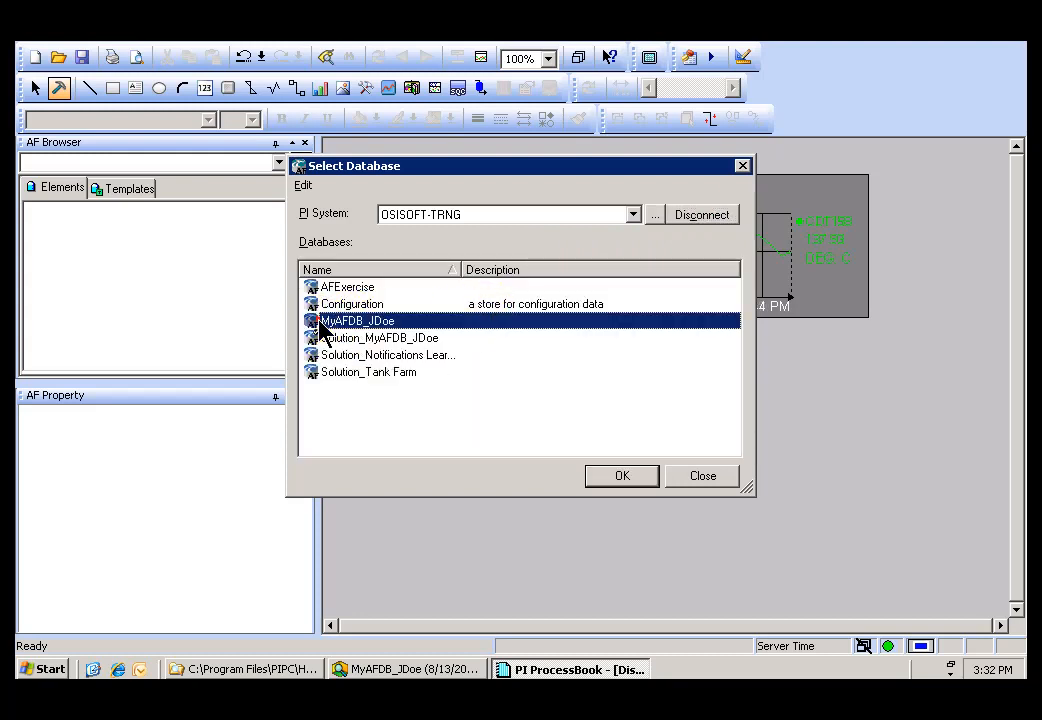
click(621, 477)
click(104, 227)
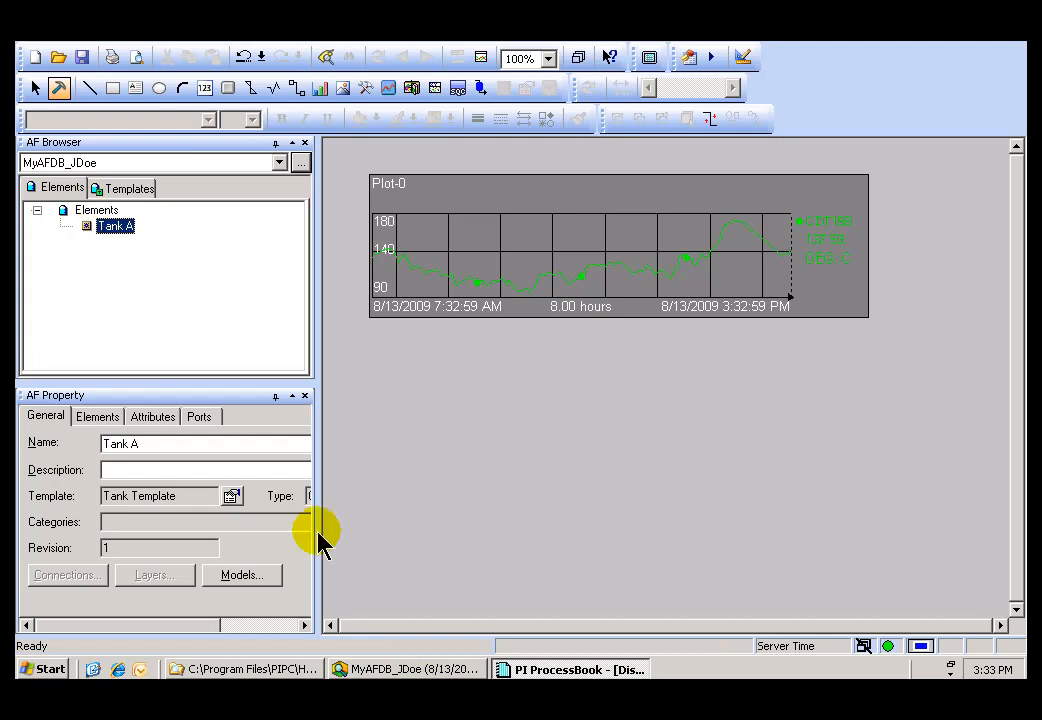
Step: Place the Tank A element below the trend and attach its Product and Density attributes to the symbol
click(380, 672)
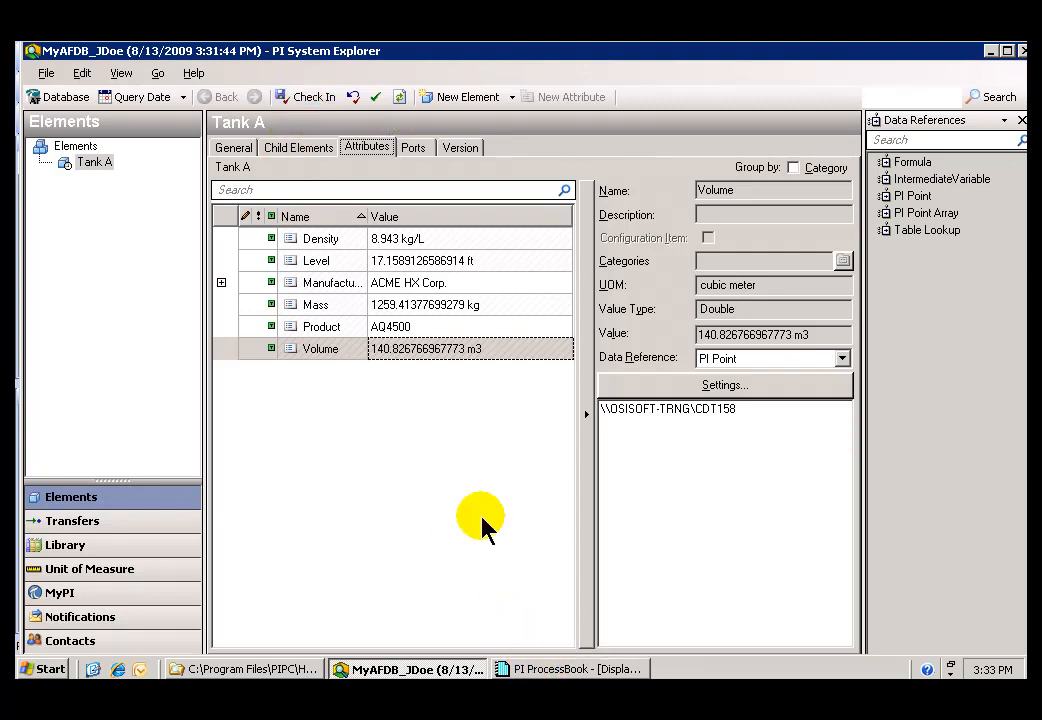
click(541, 670)
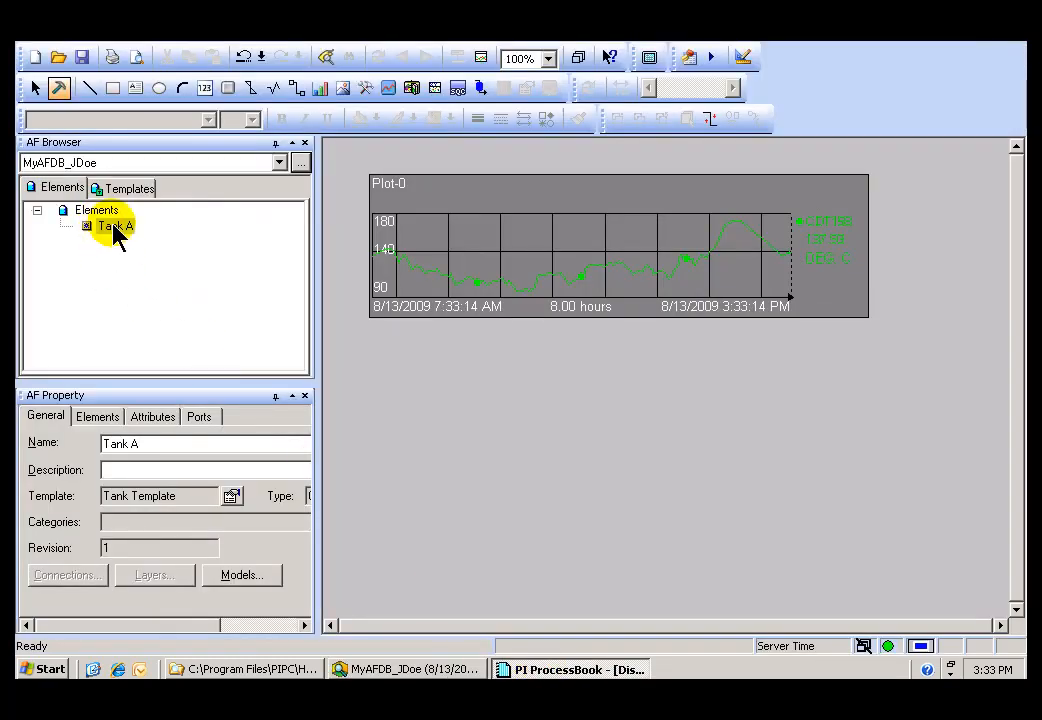
drag(113, 230, 570, 424)
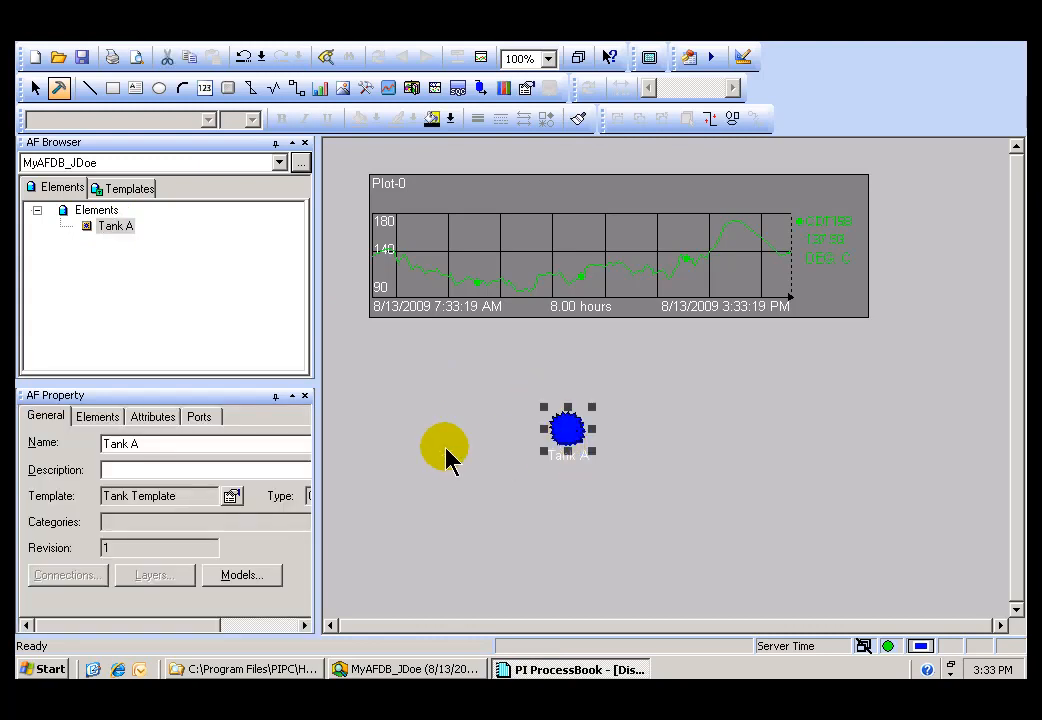
click(154, 418)
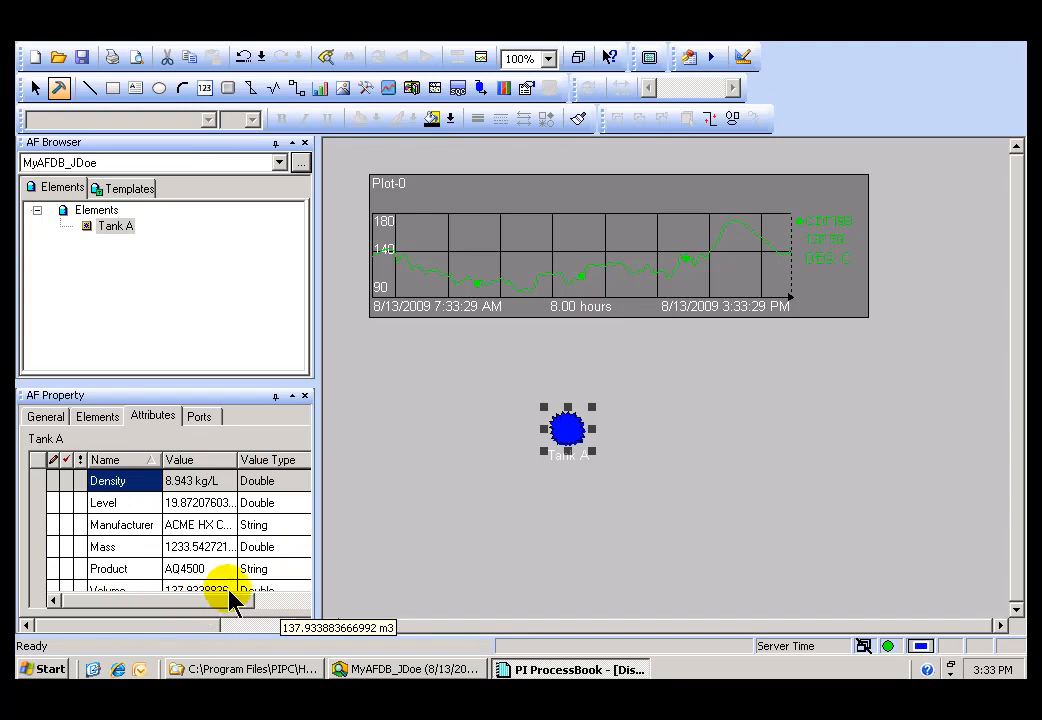
drag(106, 568, 566, 430)
drag(100, 482, 567, 432)
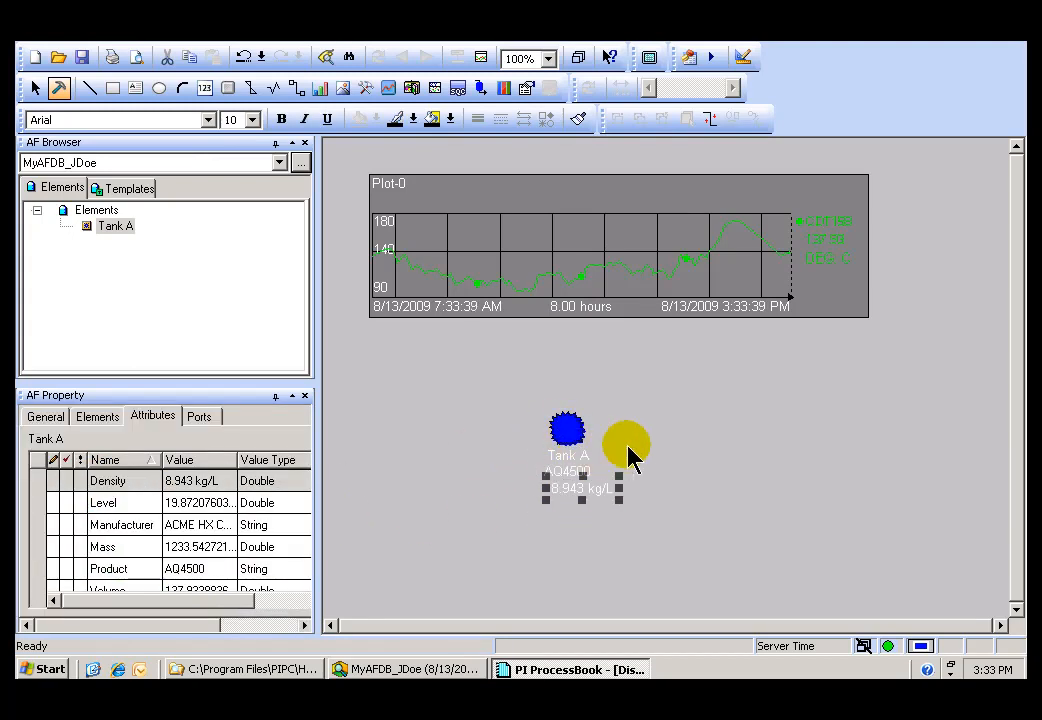
click(641, 368)
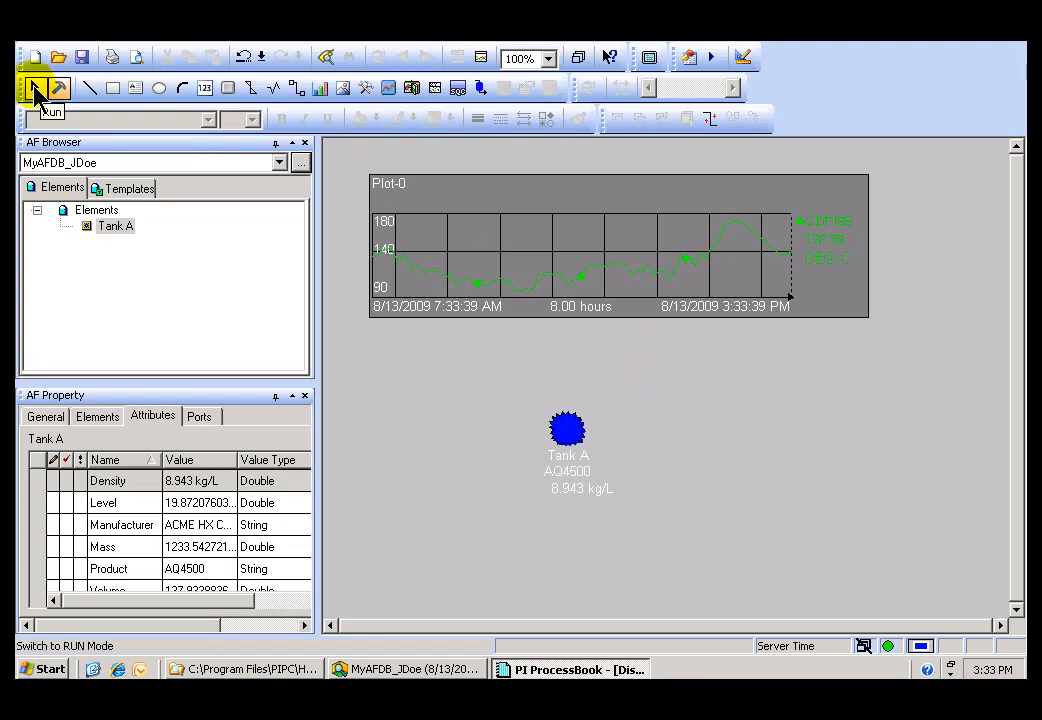
Step: Run the display and compare Tank A's Product and Density values one trend period back with those at the current time
click(36, 90)
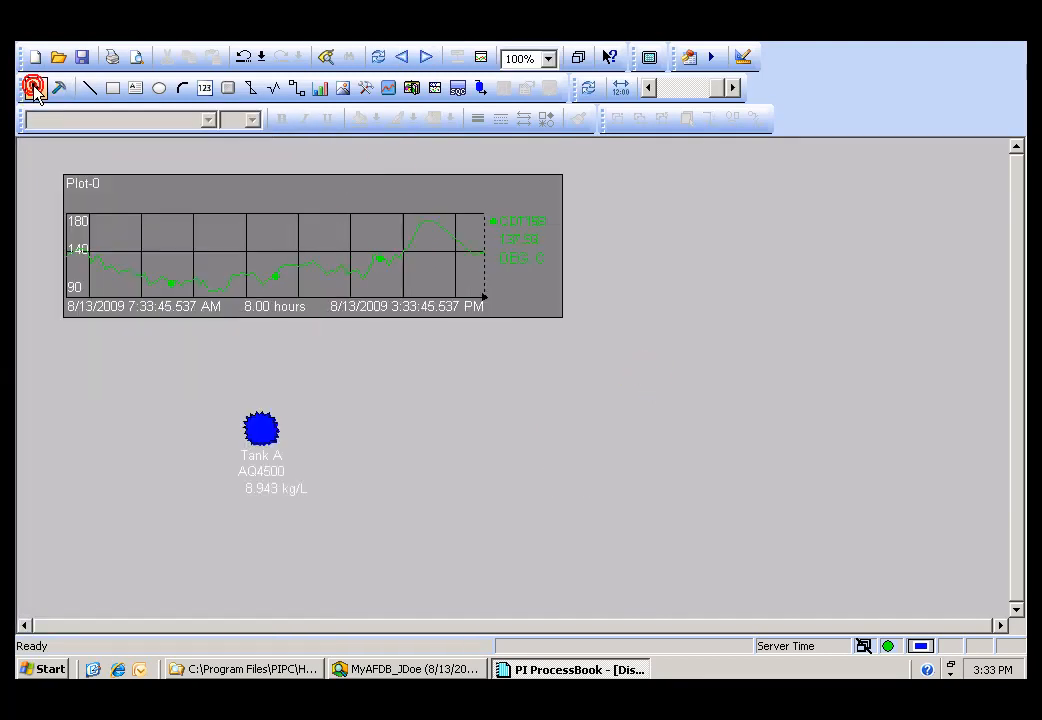
click(402, 60)
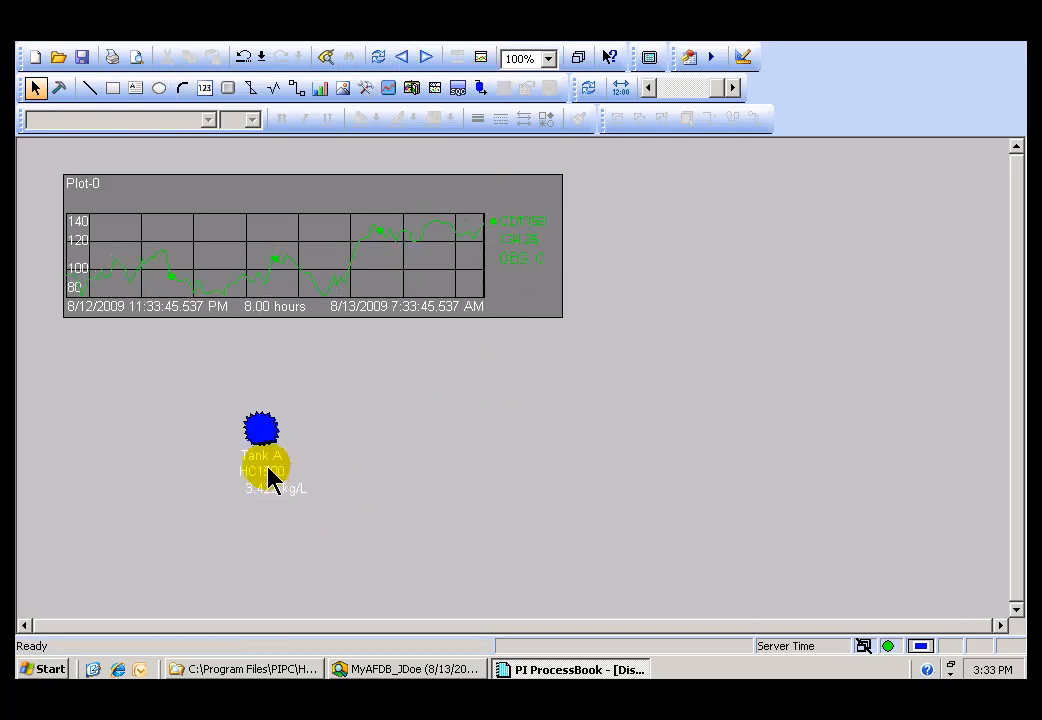
mouse_move(273, 489)
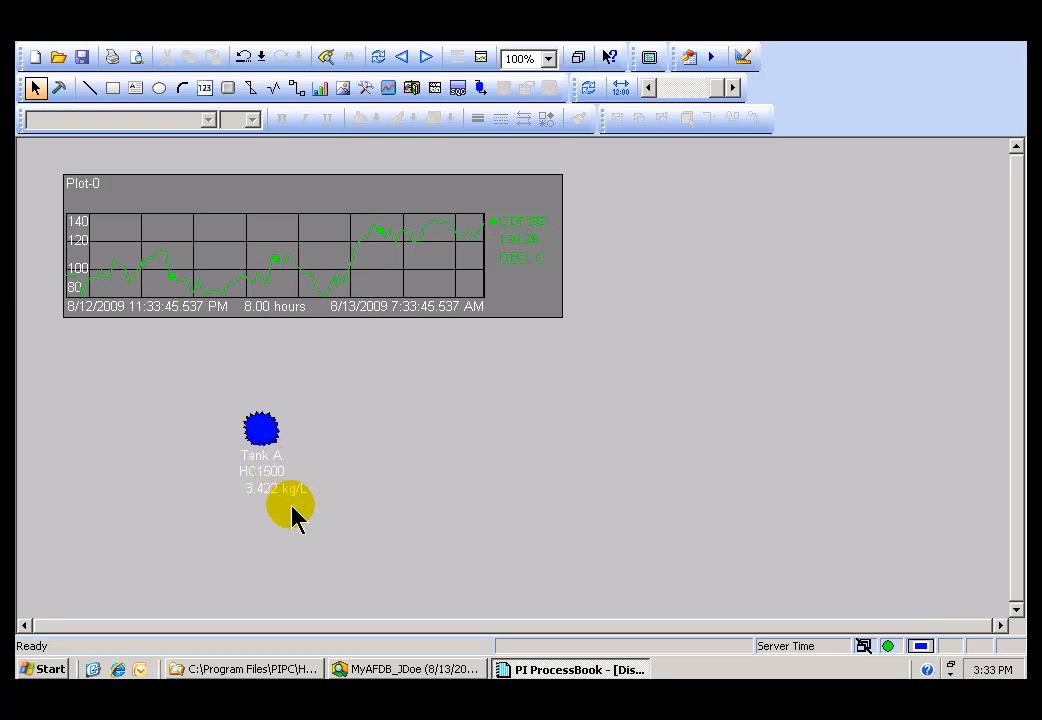
click(379, 57)
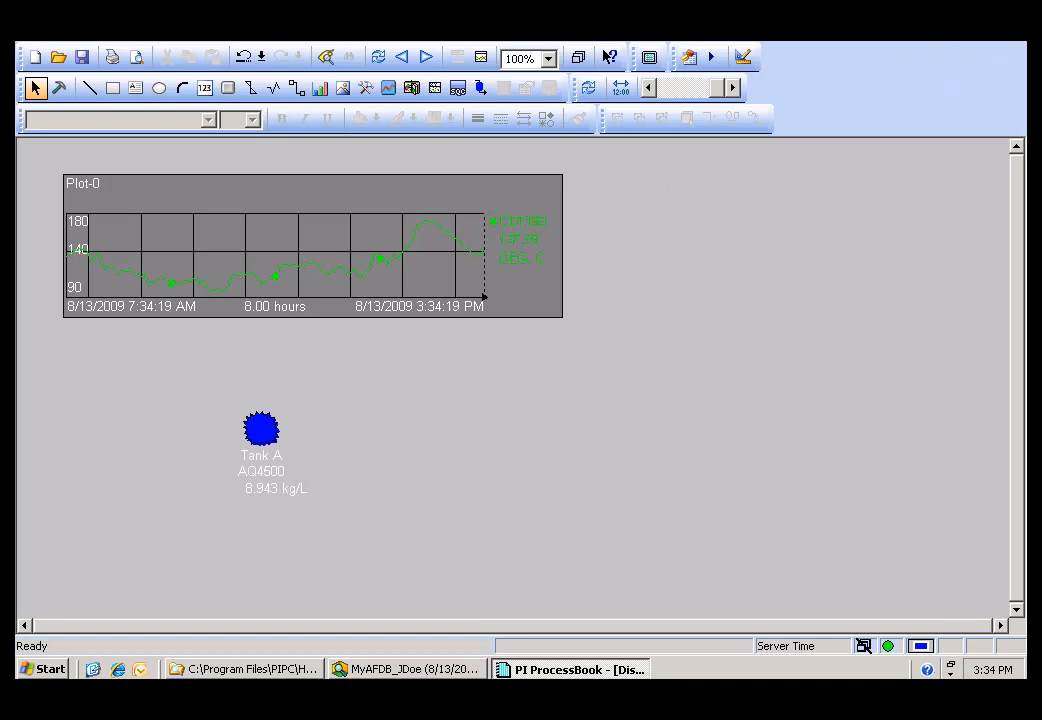
Step: Close PI ProcessBook and return to PI System Explorer
key(alt+F4)
click(531, 355)
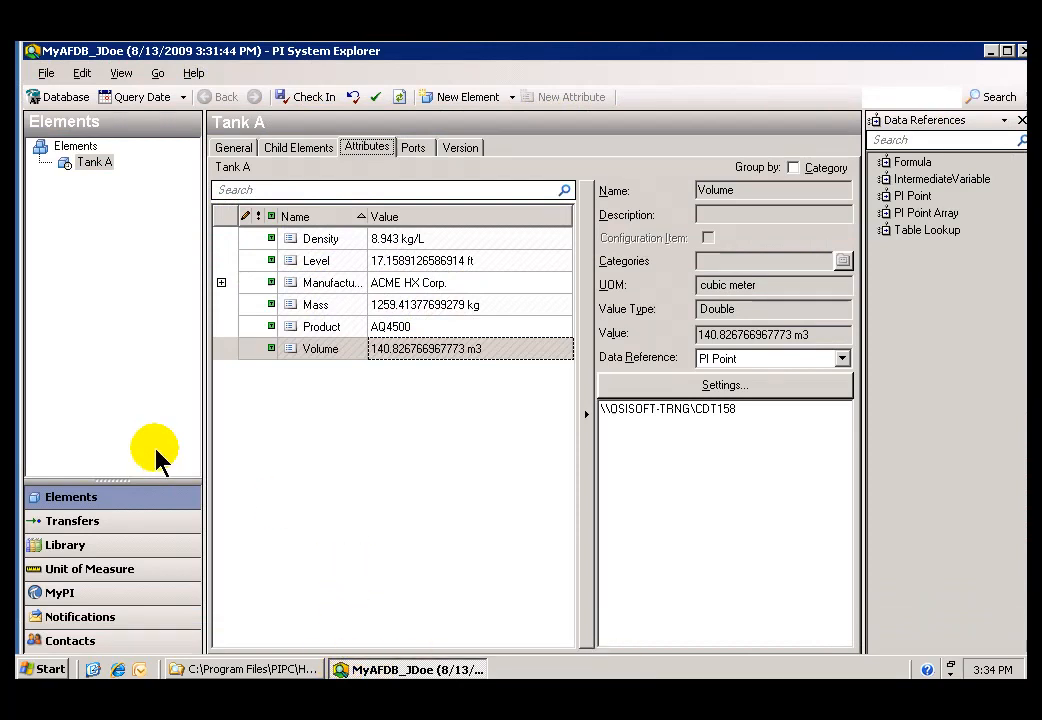
Step: Examine the security permissions of the Administrators group on Tank A and leave them without changes
click(70, 166)
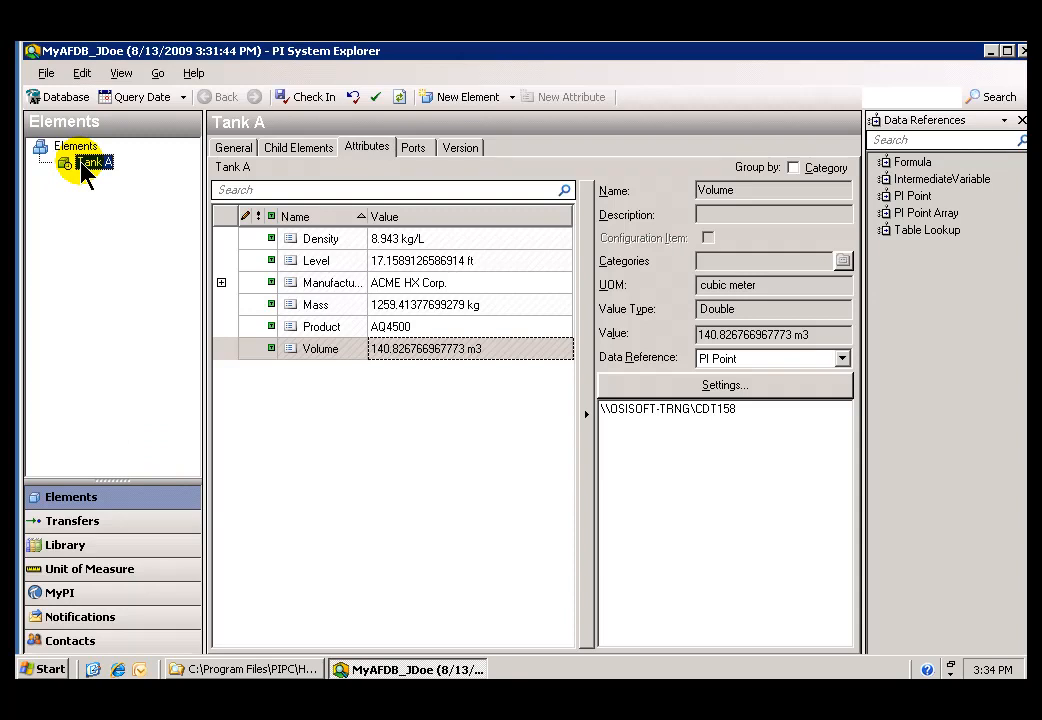
right_click(85, 168)
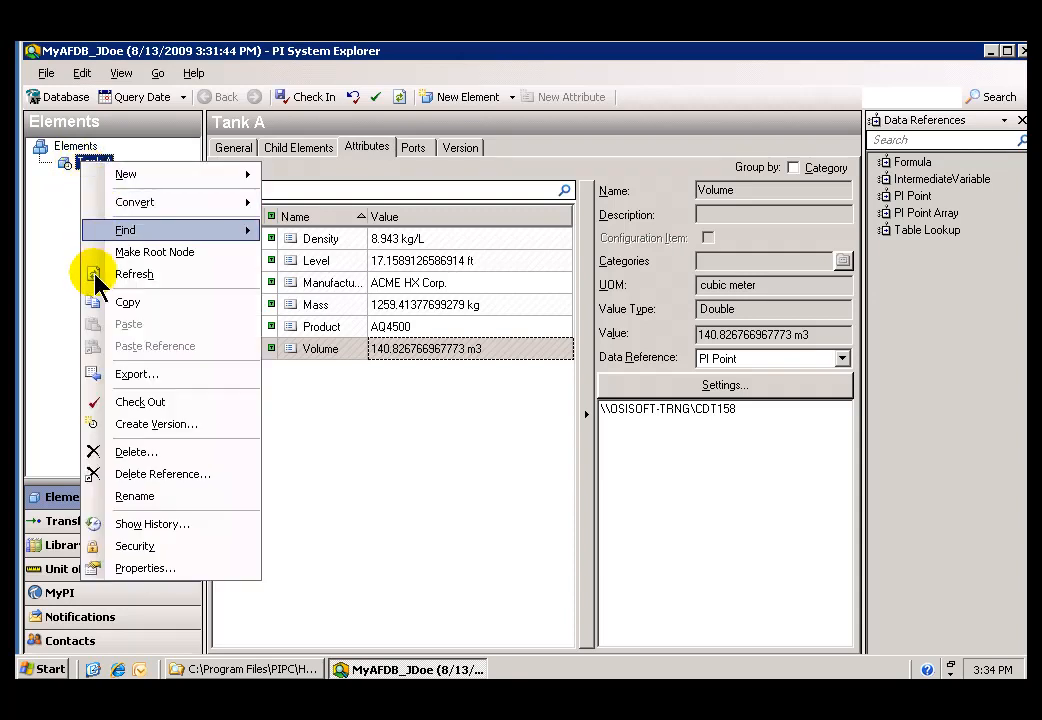
click(140, 546)
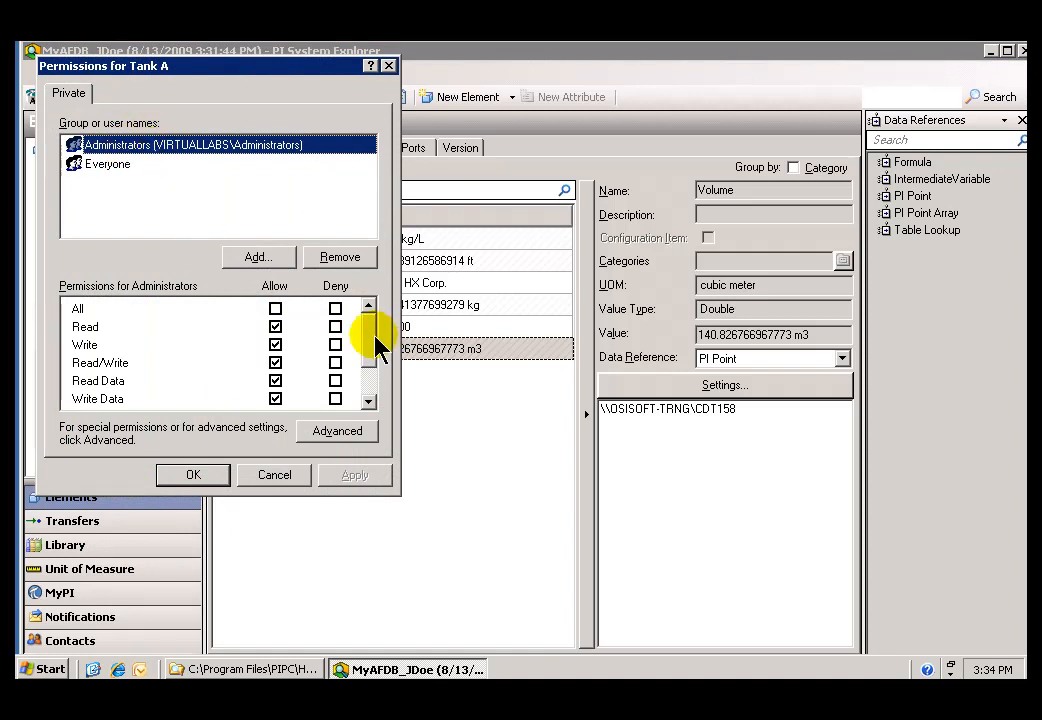
drag(372, 350, 373, 403)
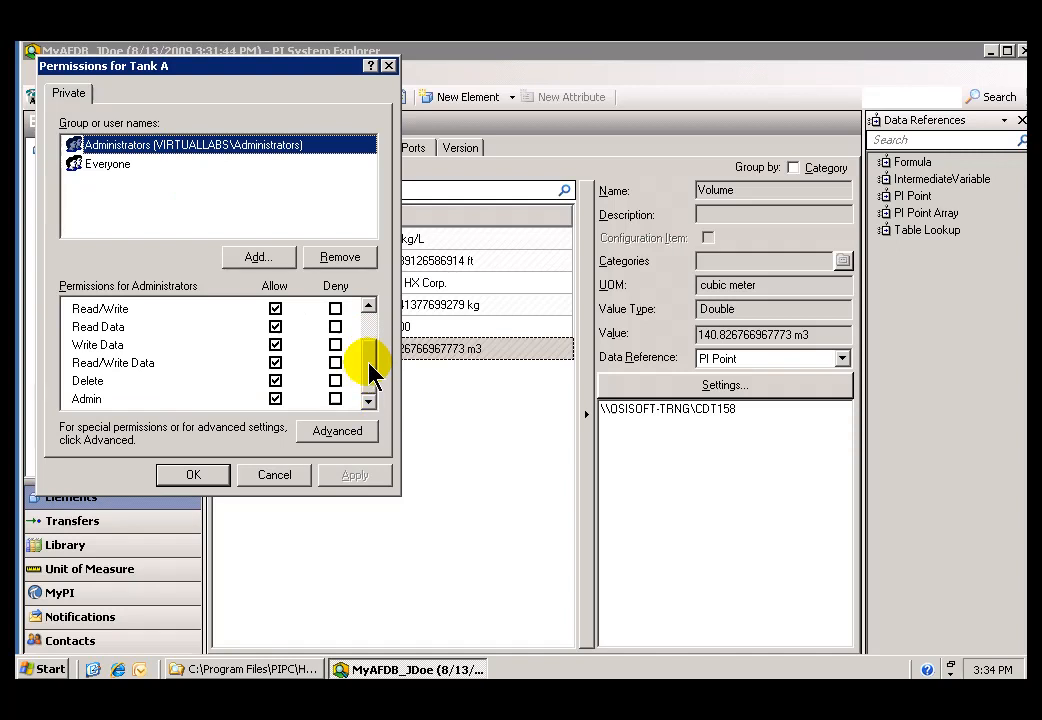
scroll(372, 330, up, 1)
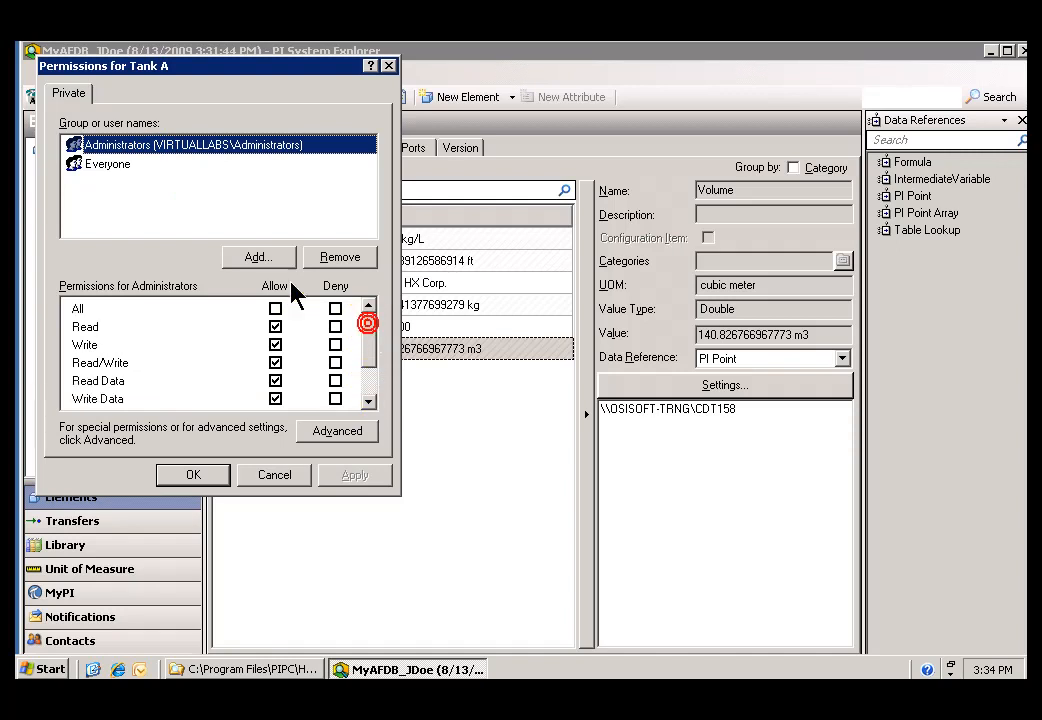
click(275, 477)
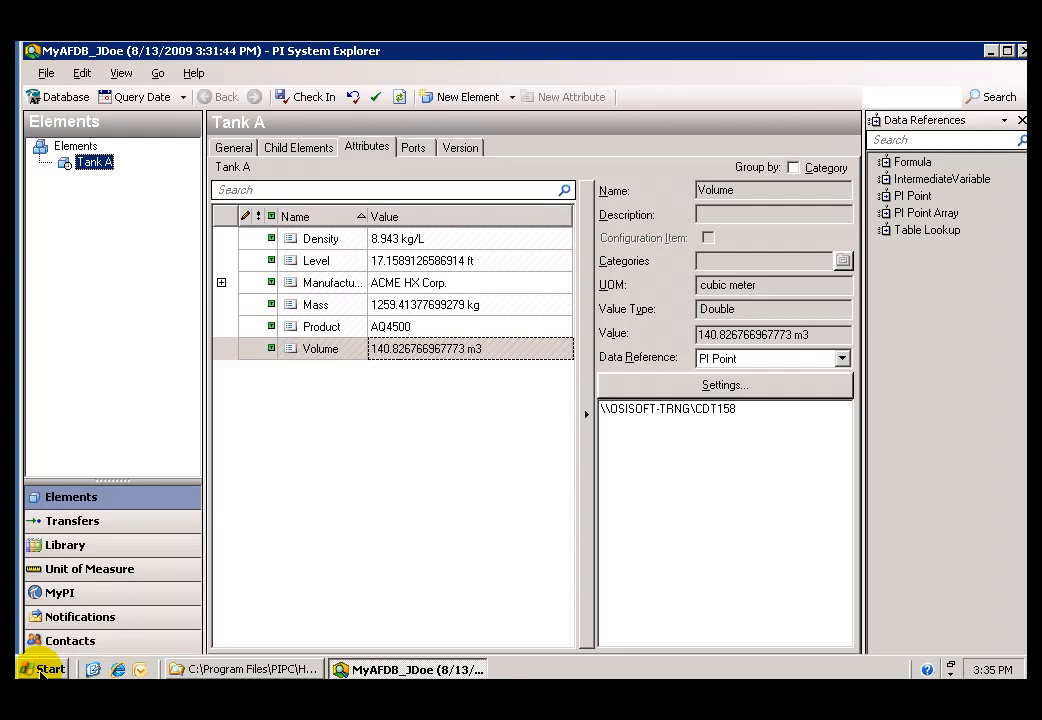
Step: Open AF.chm from the PIPC HELP folder and read Setting Permissions for Objects in the PI System Explorer User Guide's Security Guidelines
click(215, 668)
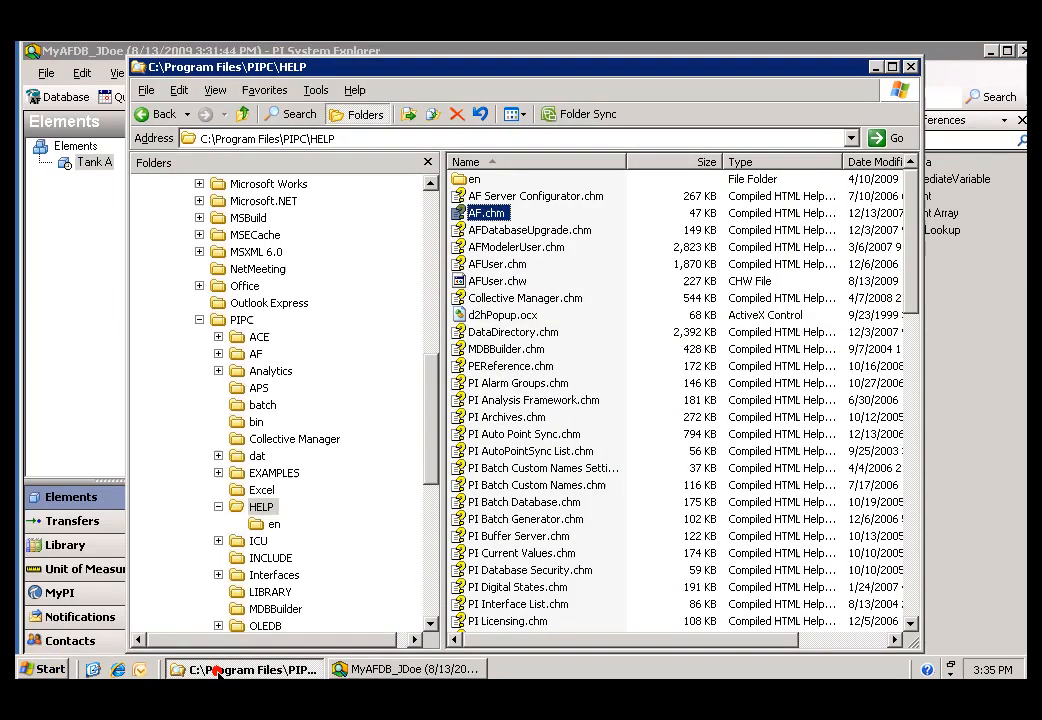
double_click(460, 216)
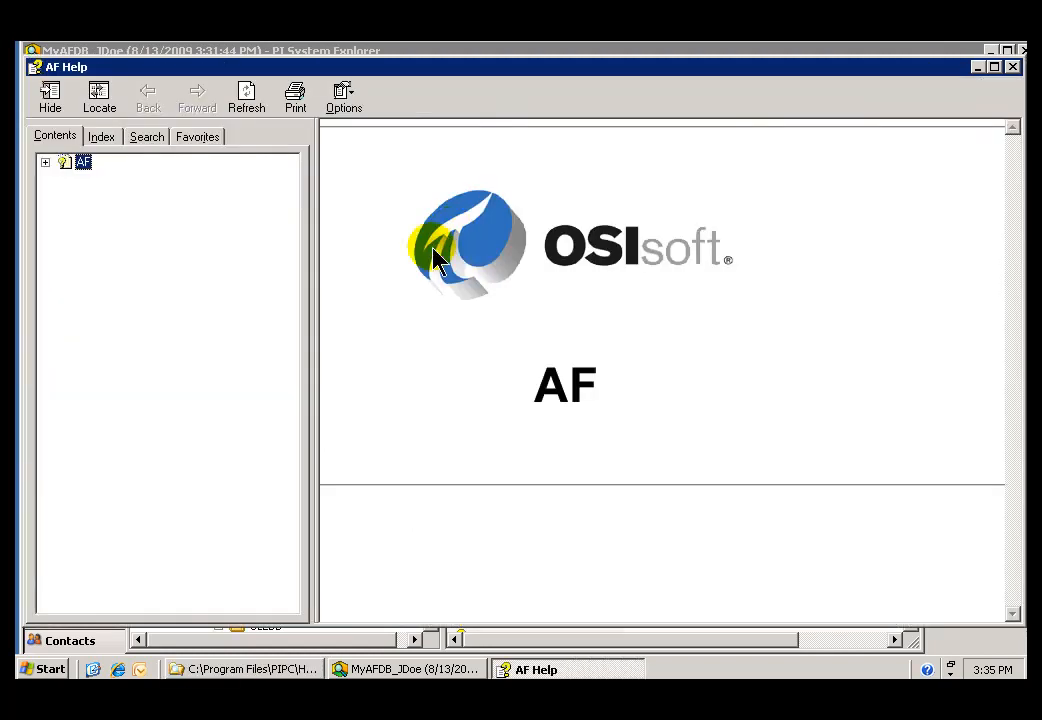
click(45, 162)
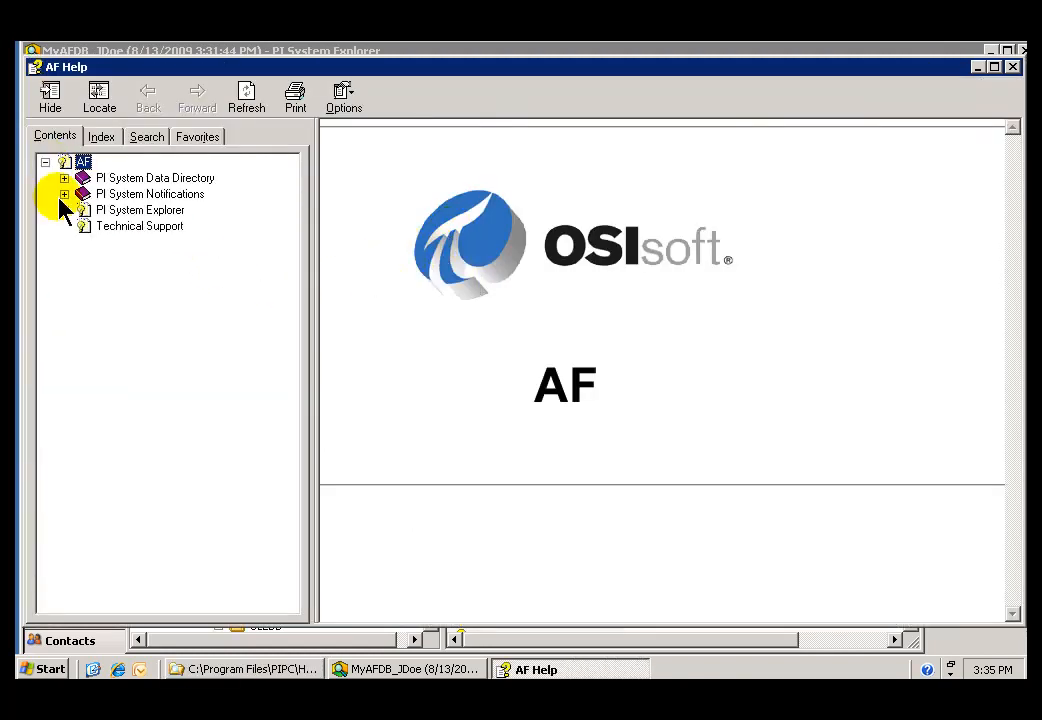
click(64, 210)
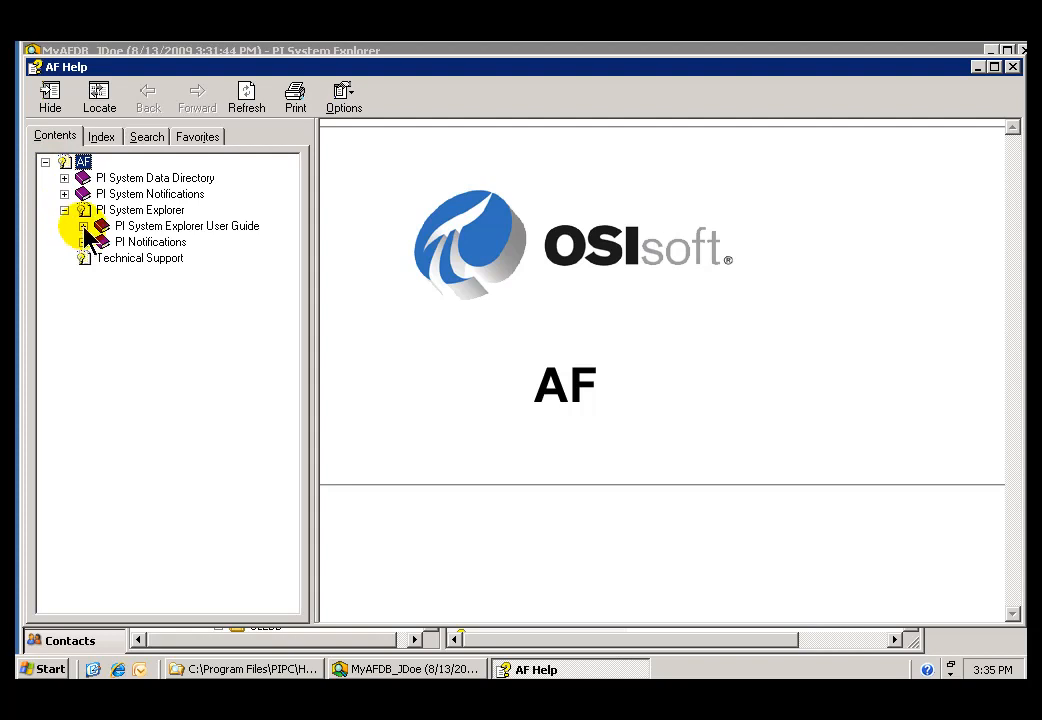
click(84, 227)
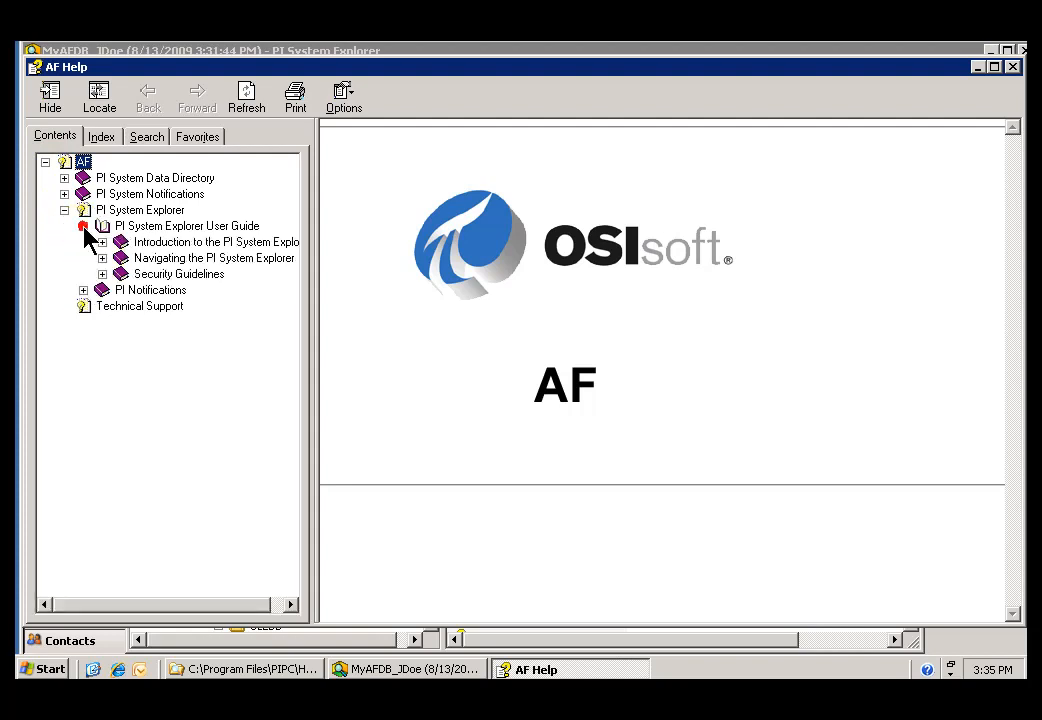
click(103, 275)
click(168, 307)
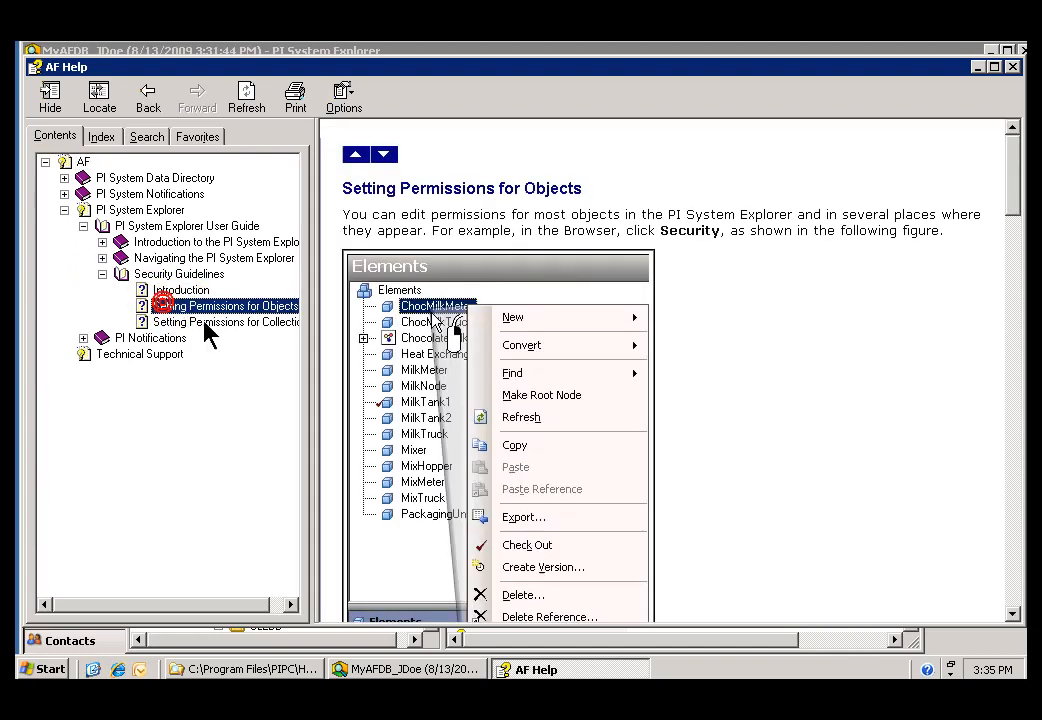
click(1016, 432)
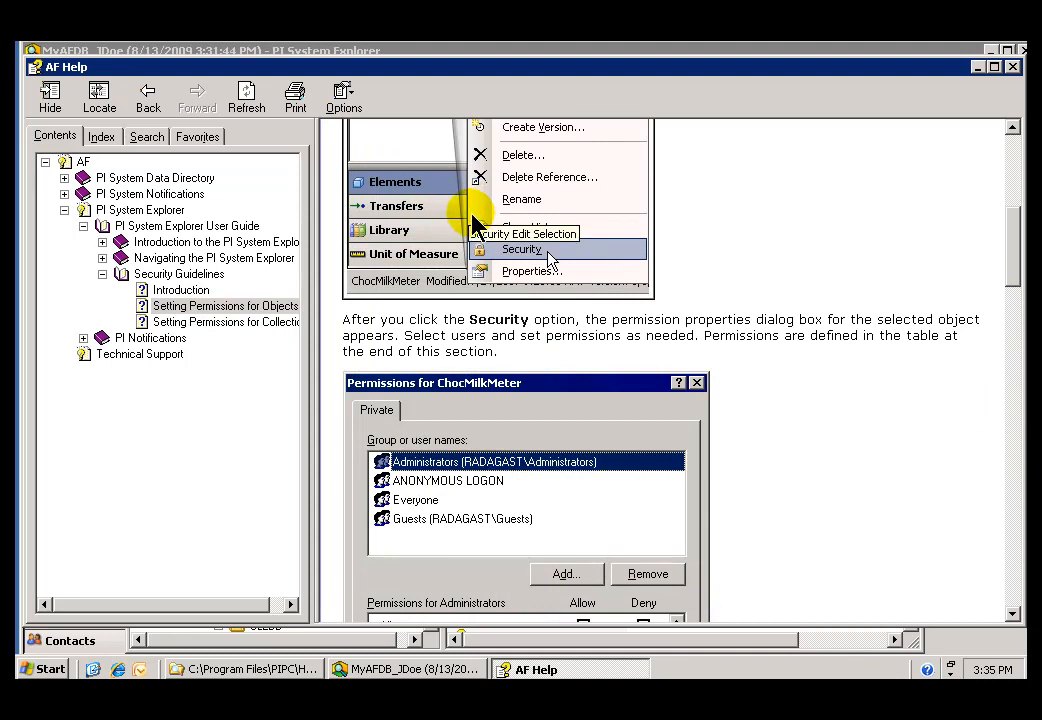
Step: Switch back to PI System Explorer, review the database selection and its security option, and close it without changing the database
click(410, 669)
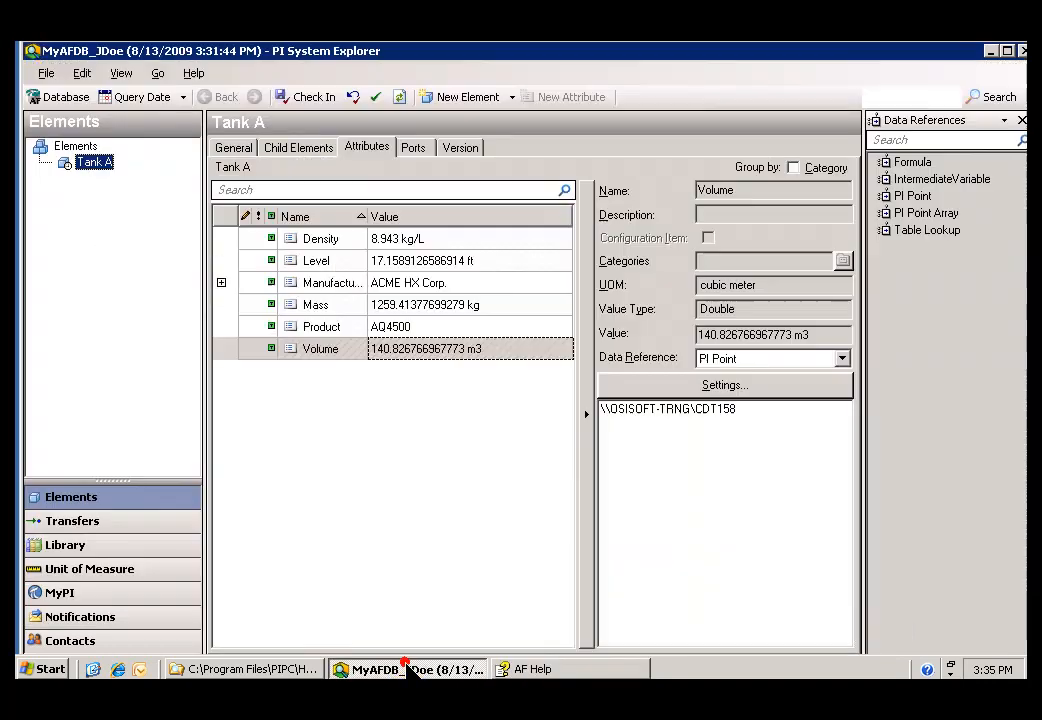
click(72, 97)
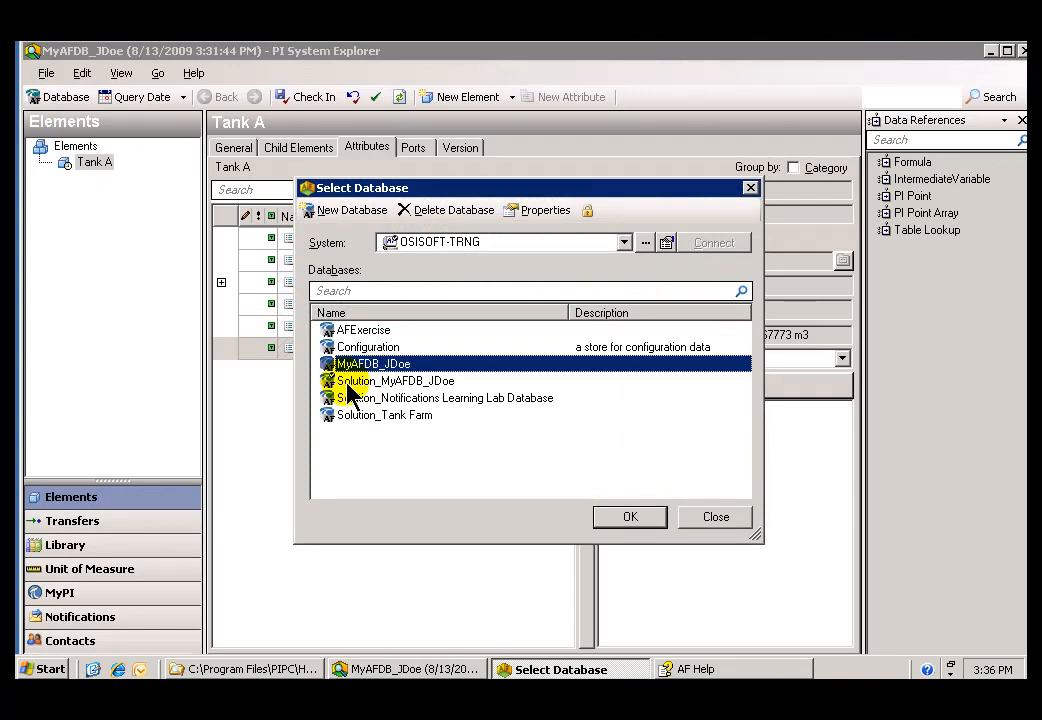
click(709, 521)
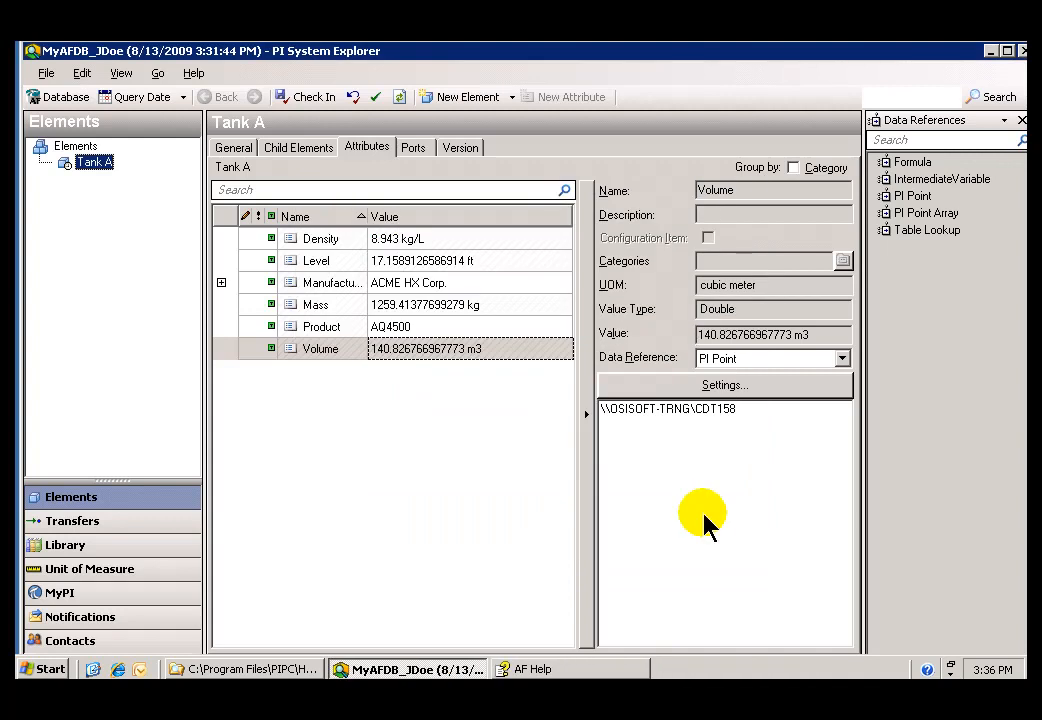